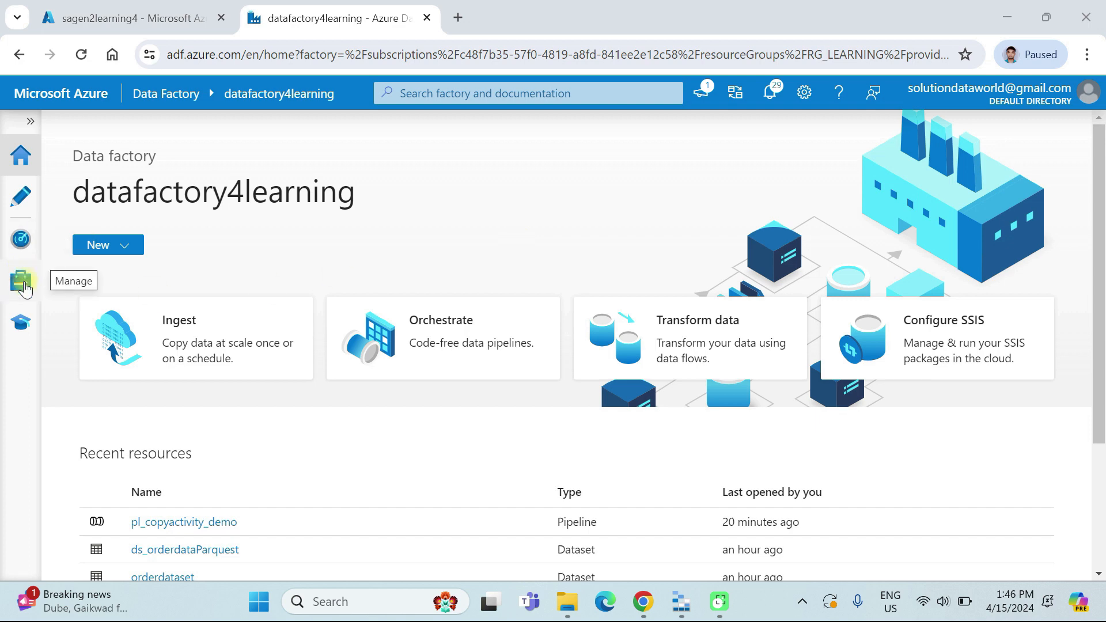
- Start a new linked service in the data factory's management area, using Azure Blob Storage as the data store
click(23, 285)
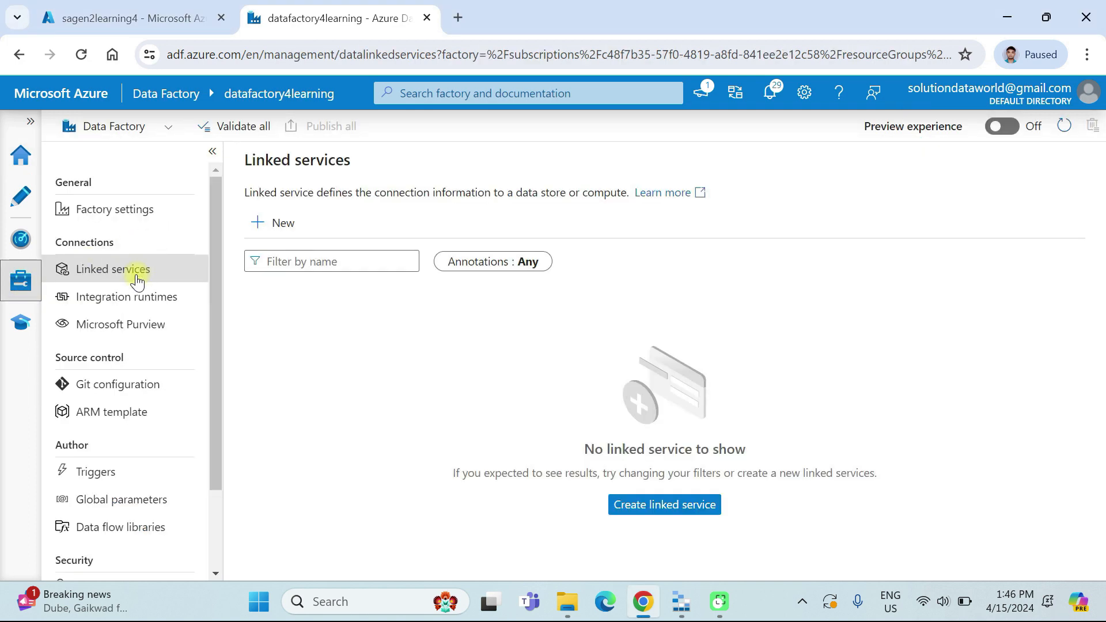
click(141, 272)
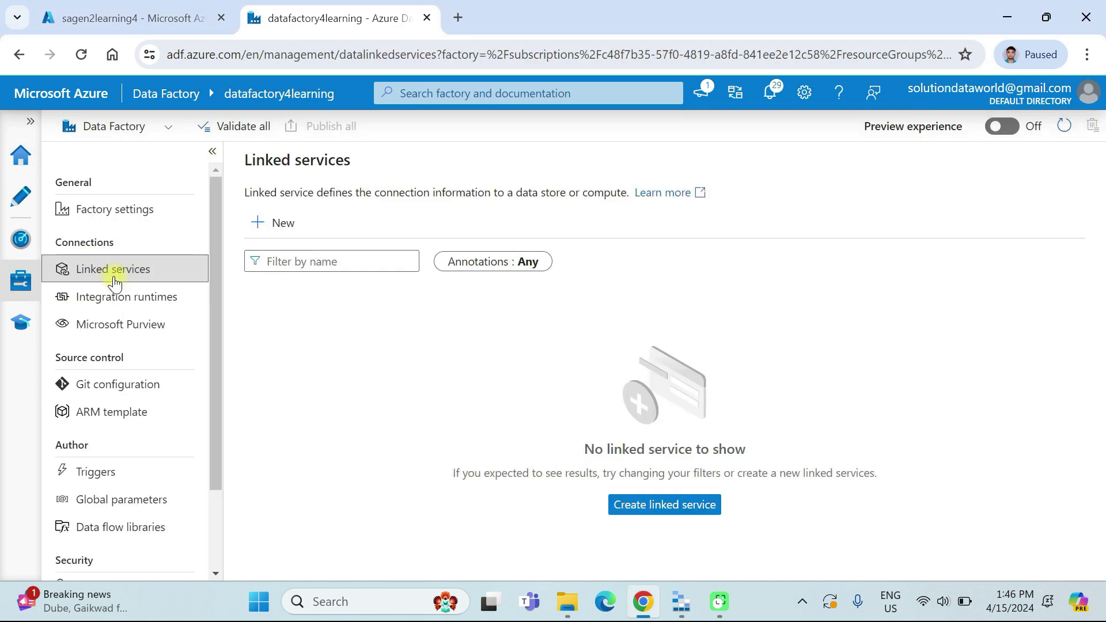
click(279, 226)
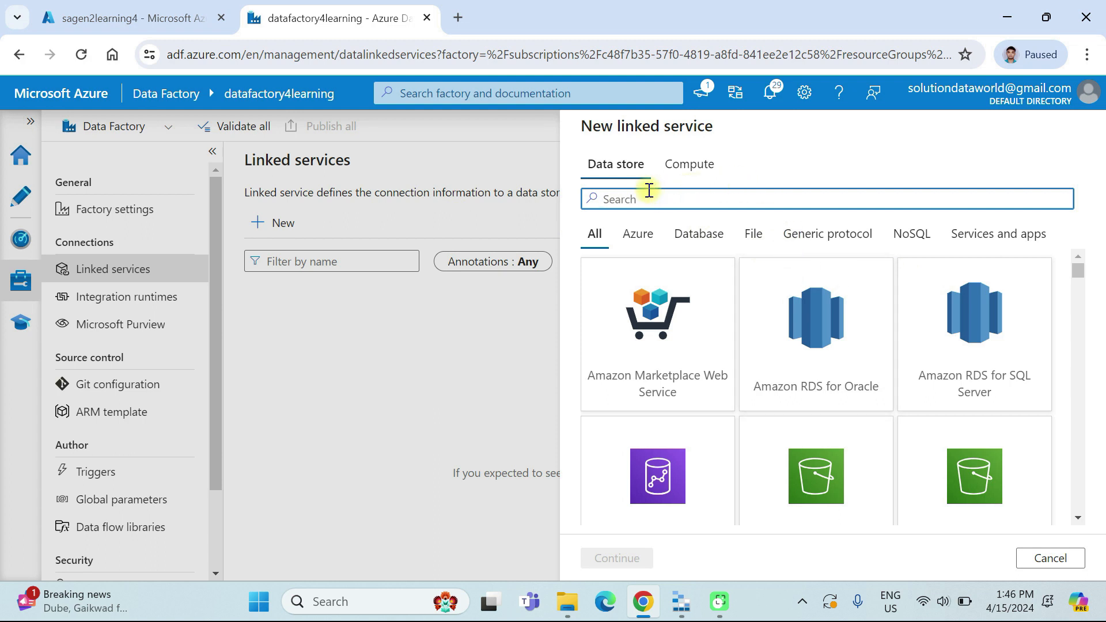
text(bl)
click(814, 332)
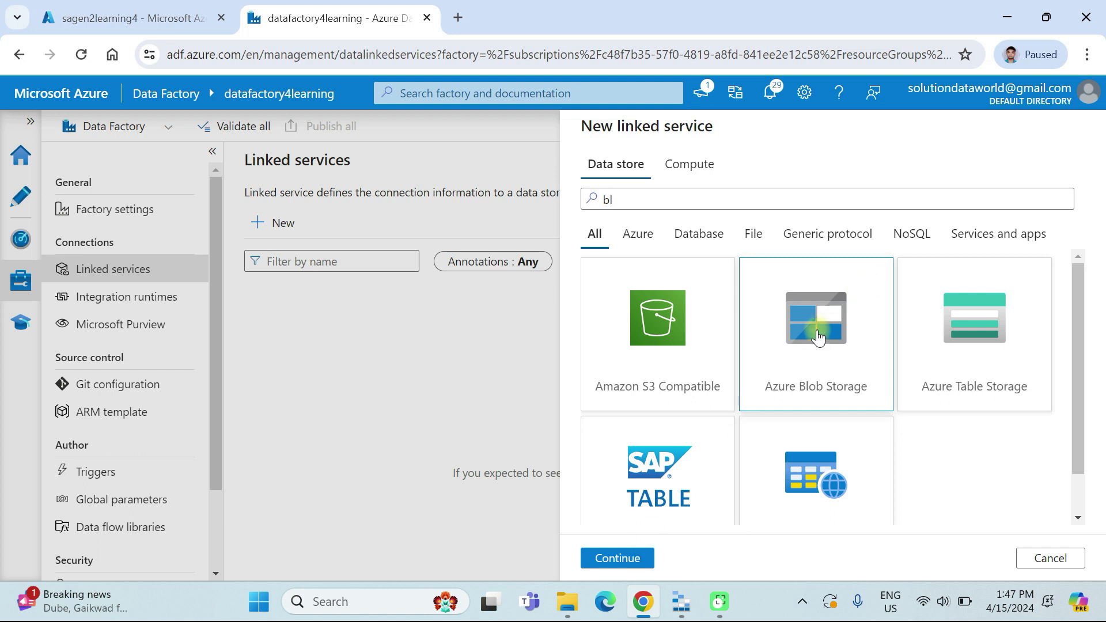
click(612, 559)
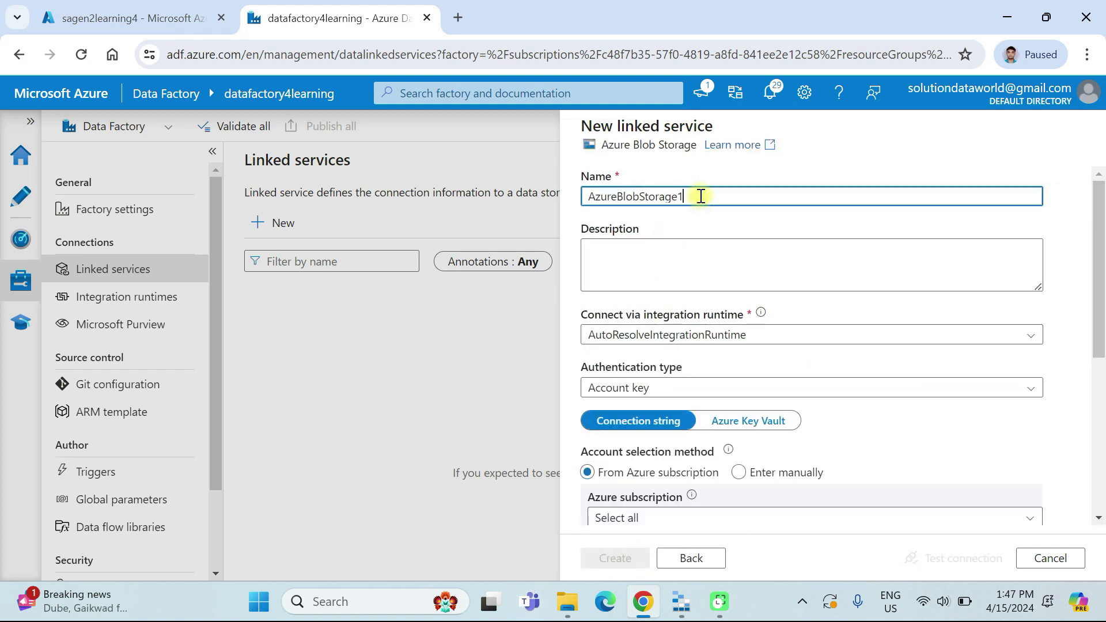
- Name the new Blob Storage linked service ls_orderdataset and leave its description empty
drag(695, 194, 551, 185)
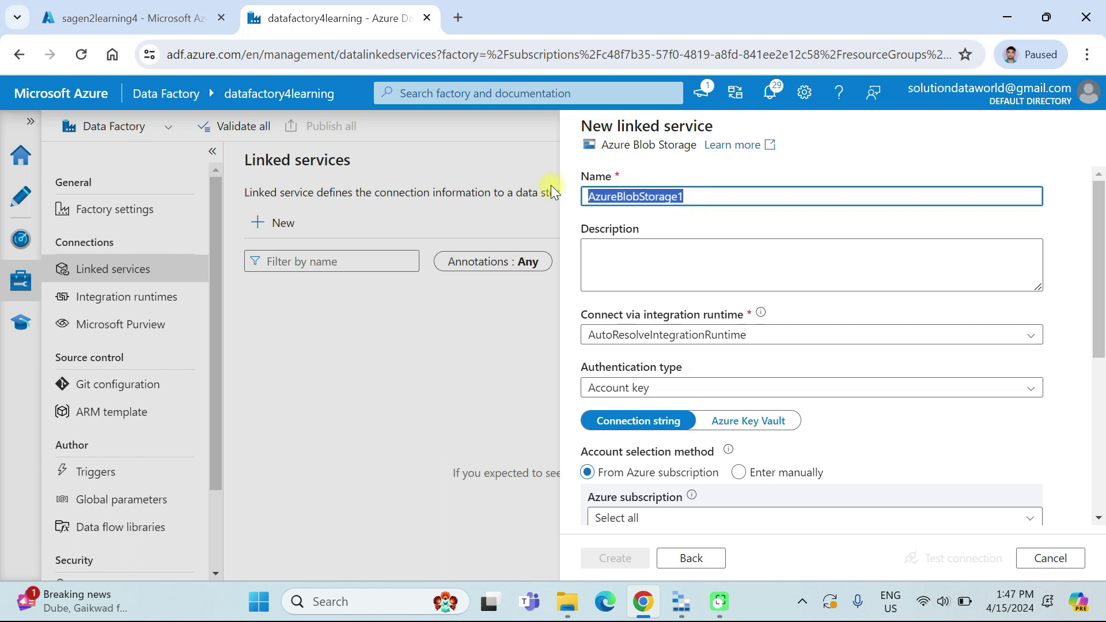
text(ls_ord)
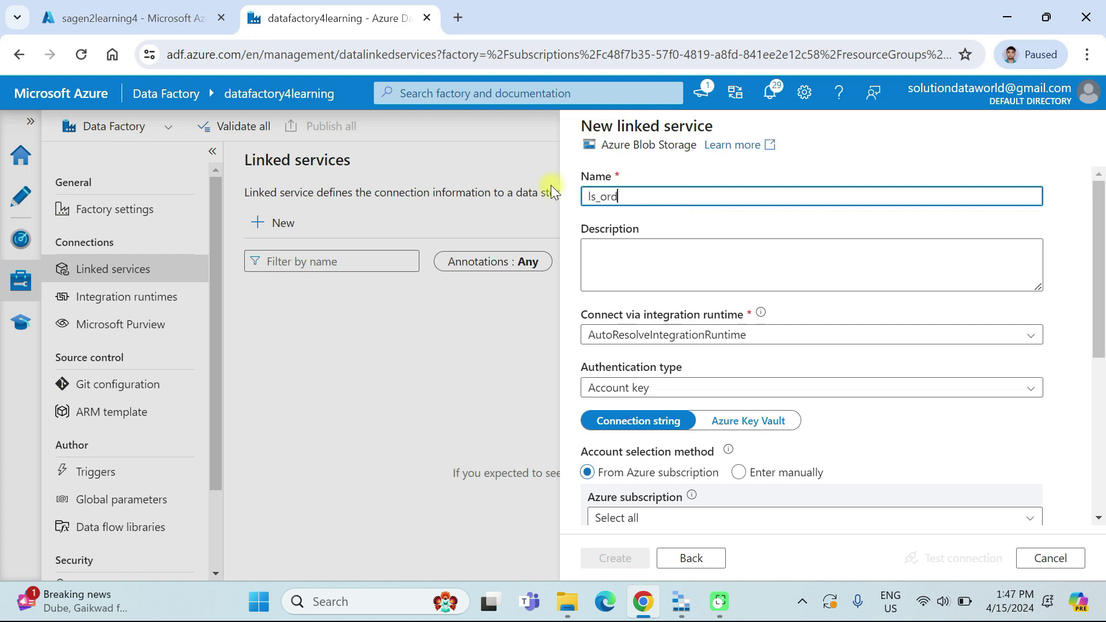
text(erdataset)
scroll(636, 259, down, 1)
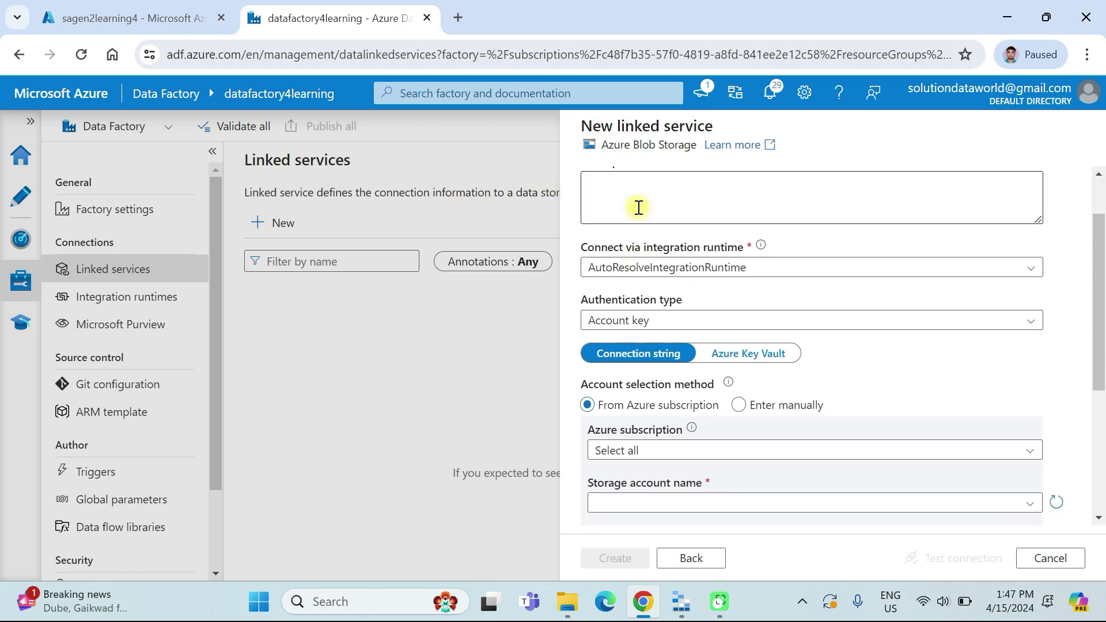
scroll(627, 197, up, 1)
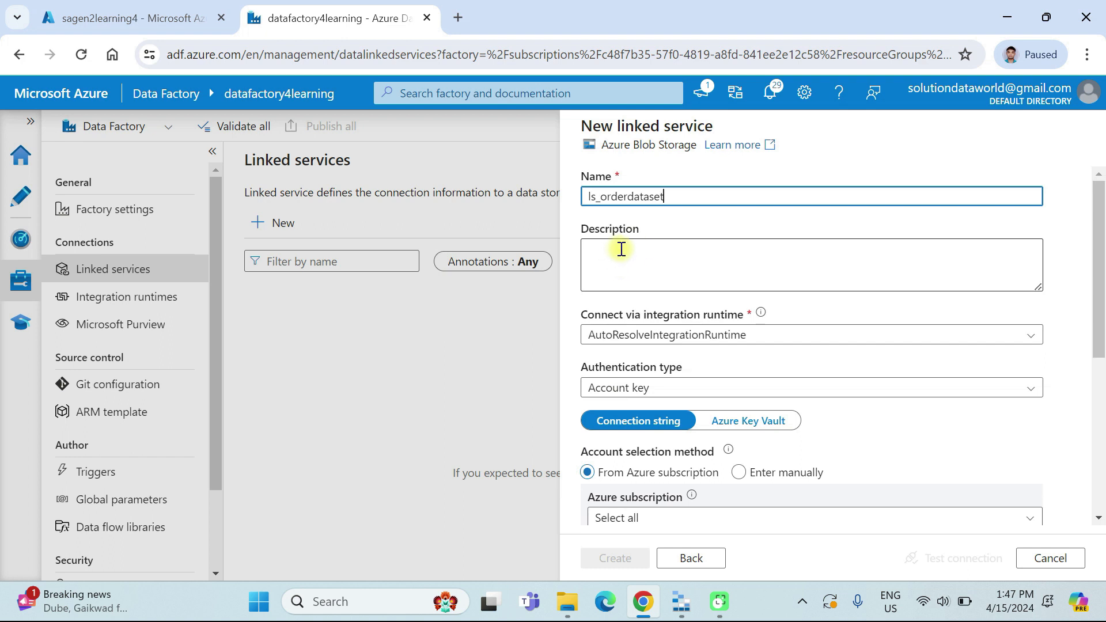
click(634, 251)
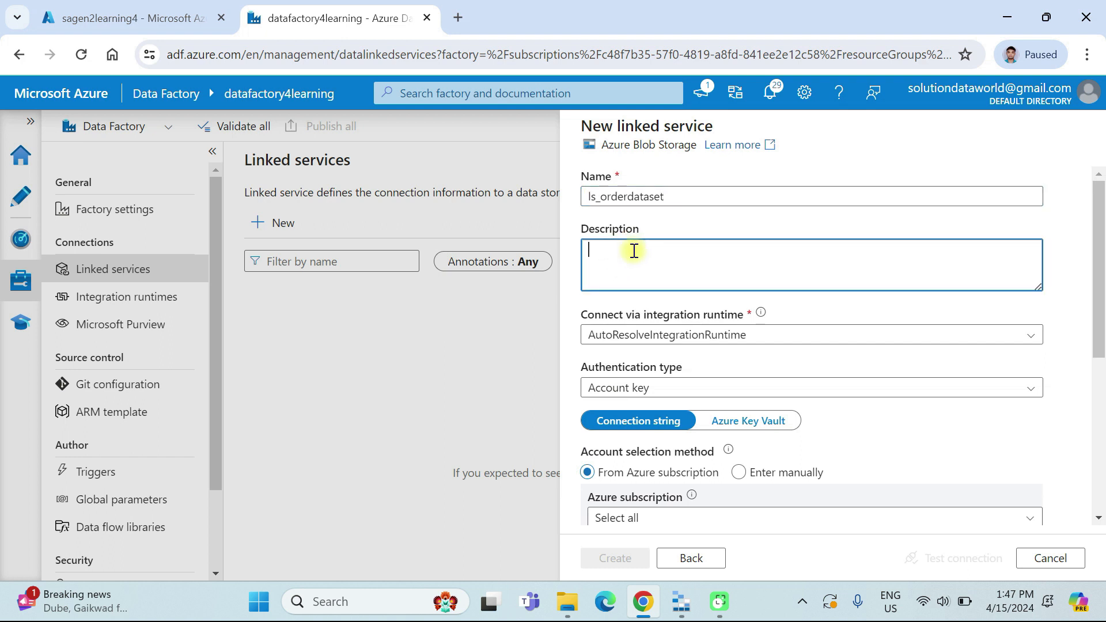
- Keep AutoResolveIntegrationRuntime as the integration runtime and choose Account key as the authentication type
scroll(634, 251, down, 1)
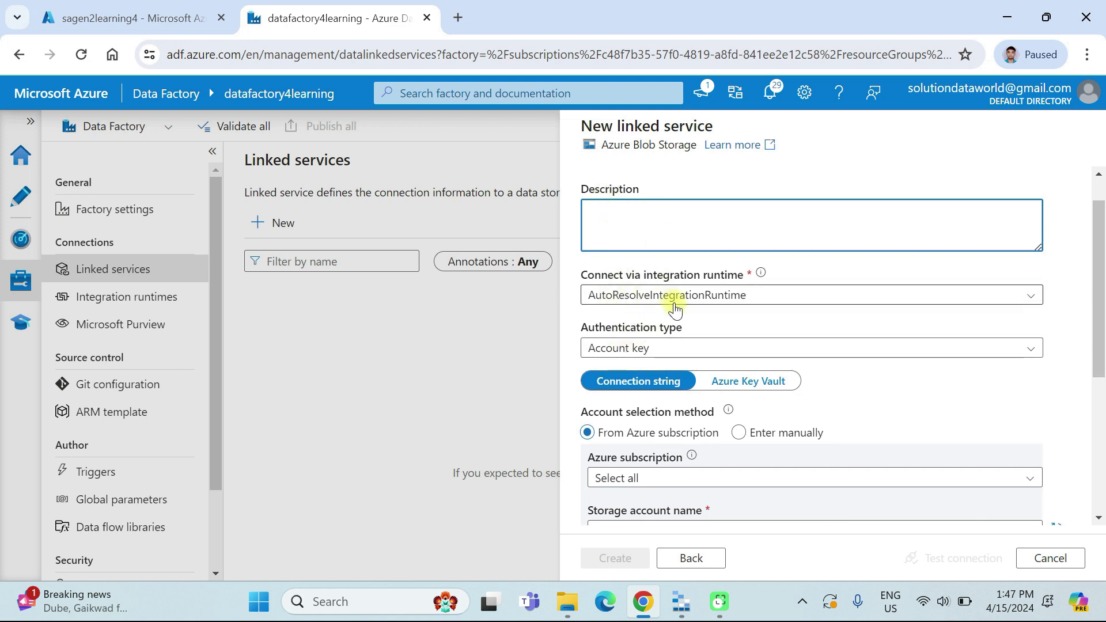
click(710, 297)
click(704, 298)
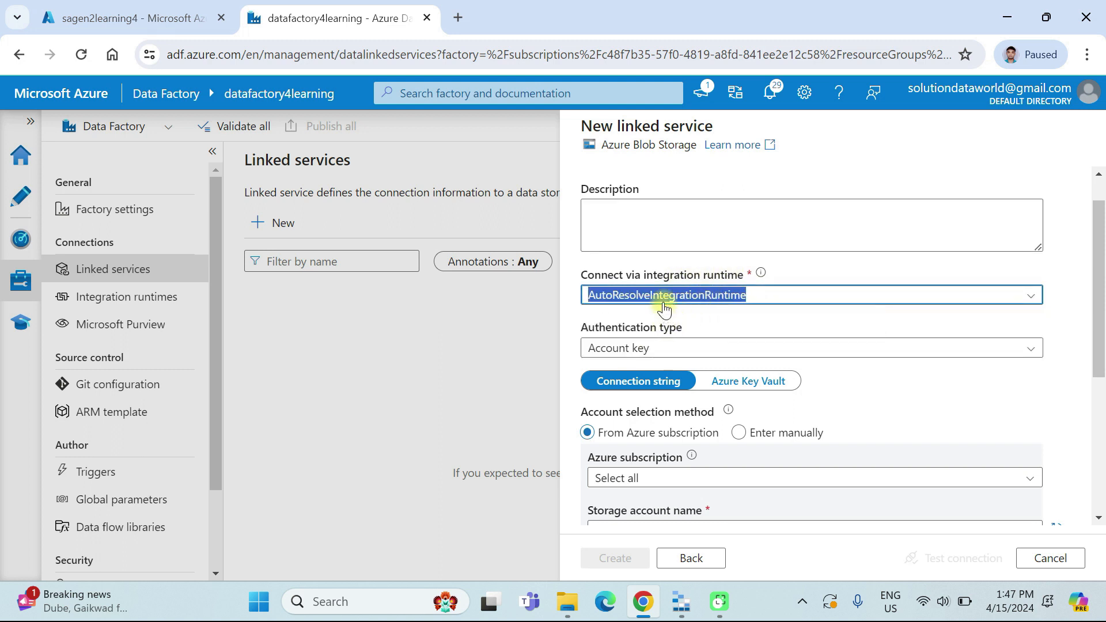
scroll(666, 319, down, 1)
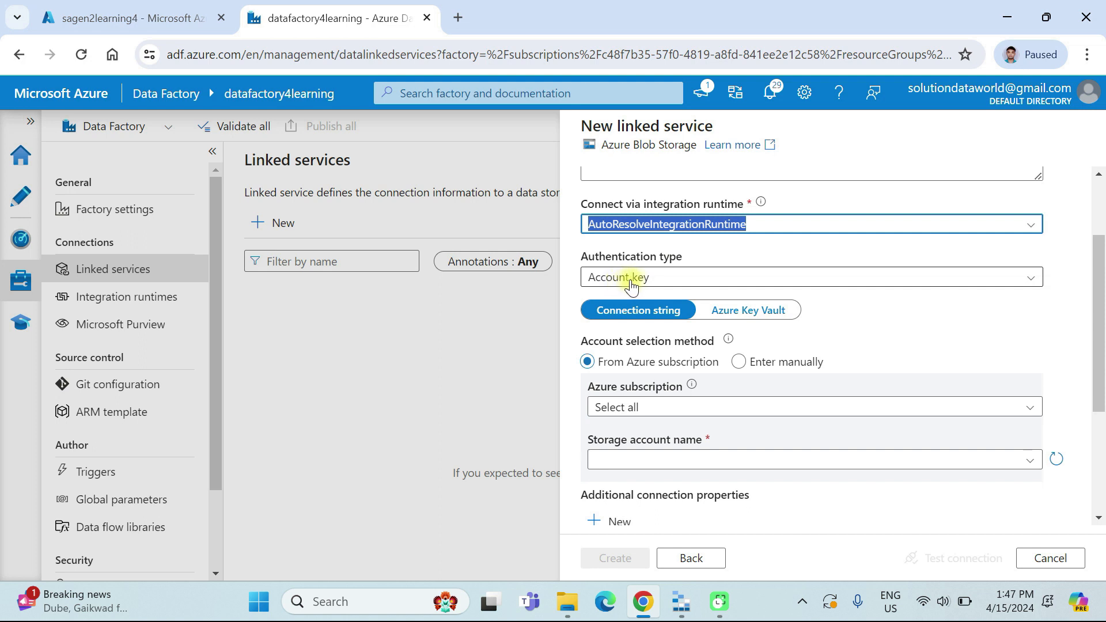
click(656, 278)
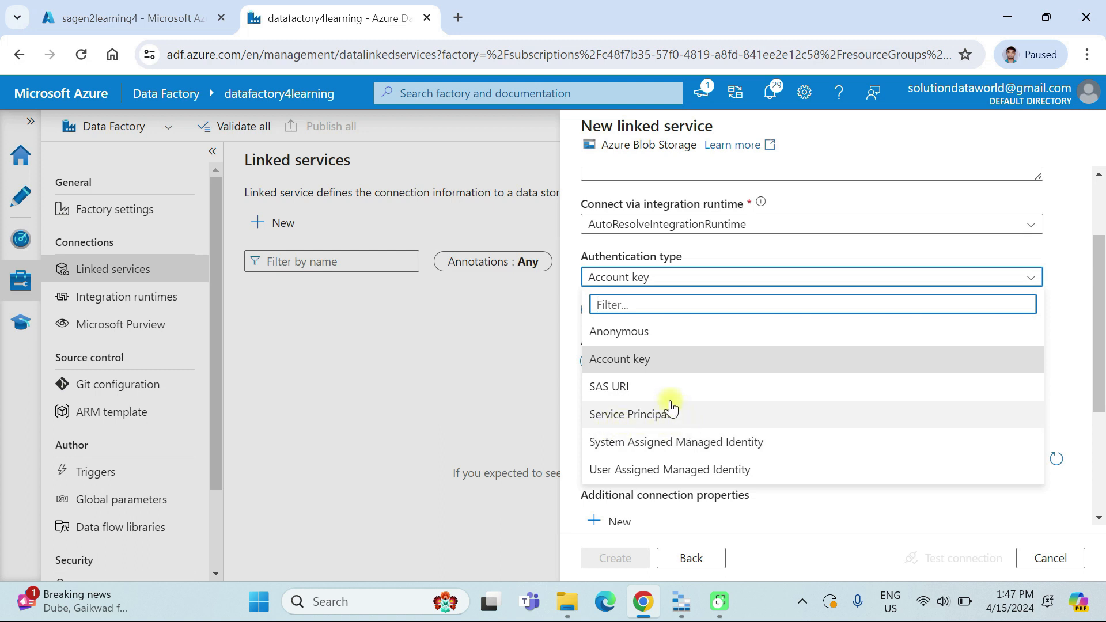
click(632, 363)
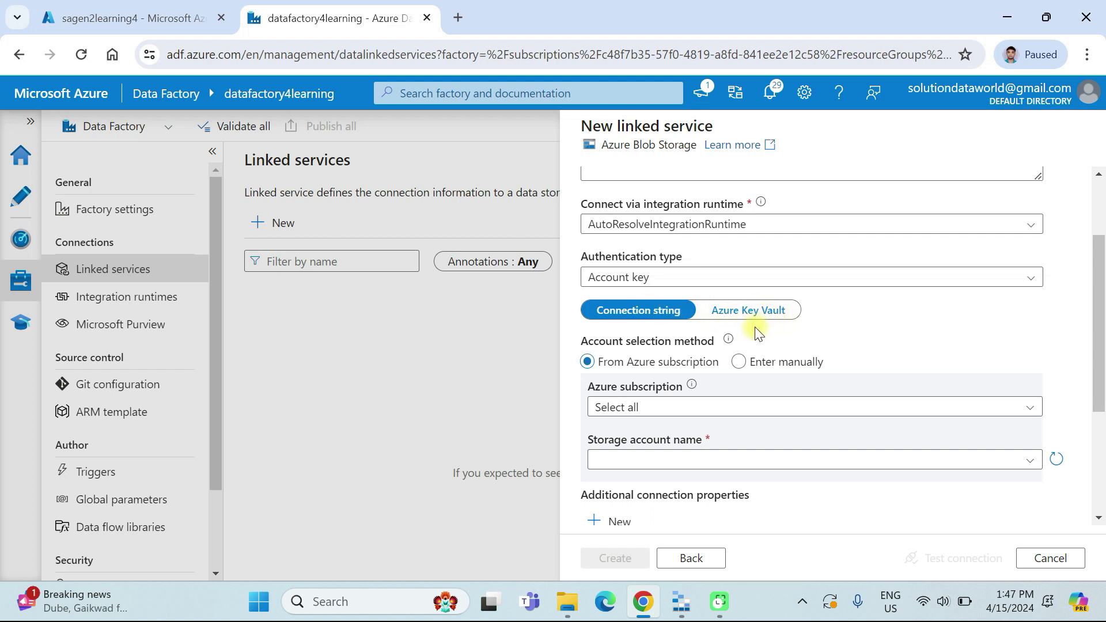
- Select the Free Trial Azure subscription and the storage account sa4learning345 for the Blob Storage linked service
scroll(759, 333, down, 1)
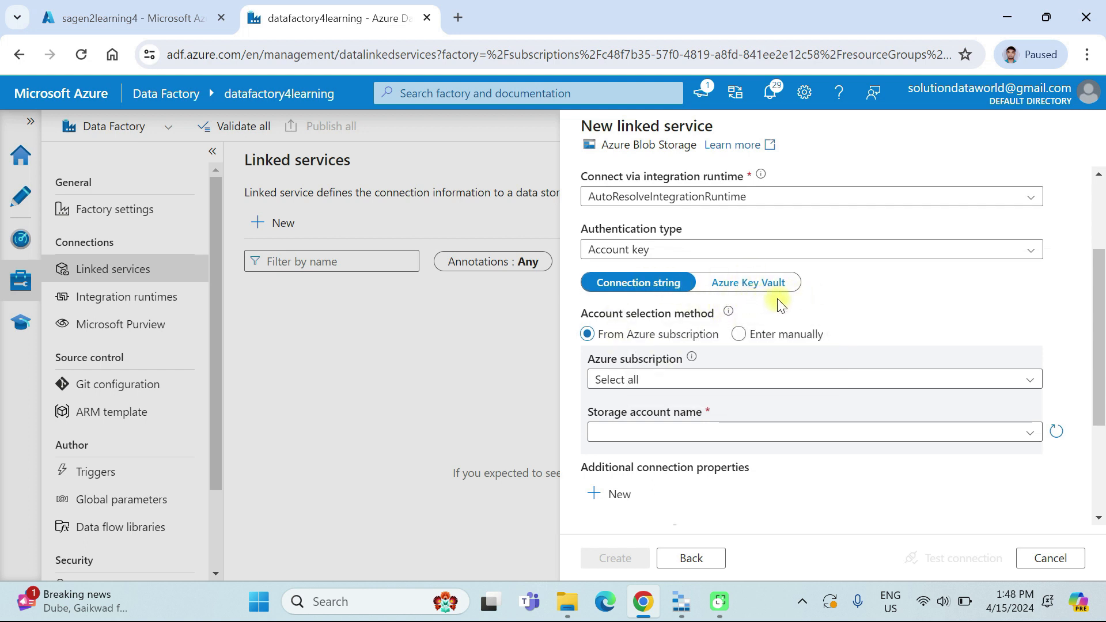
scroll(648, 344, down, 1)
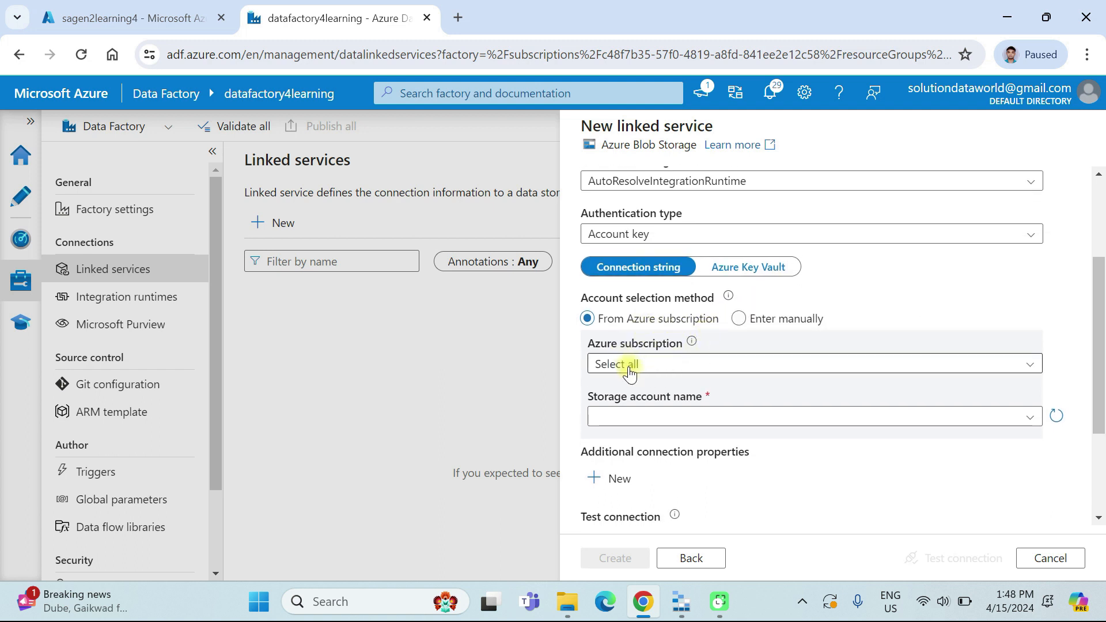
click(628, 365)
click(638, 416)
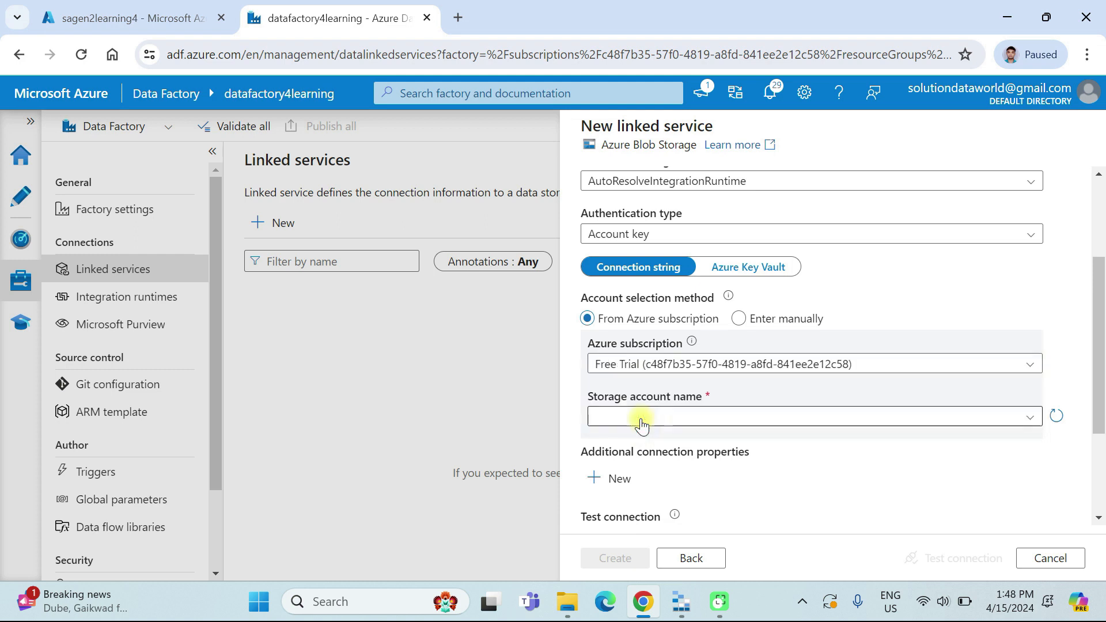
scroll(641, 423, down, 2)
click(641, 380)
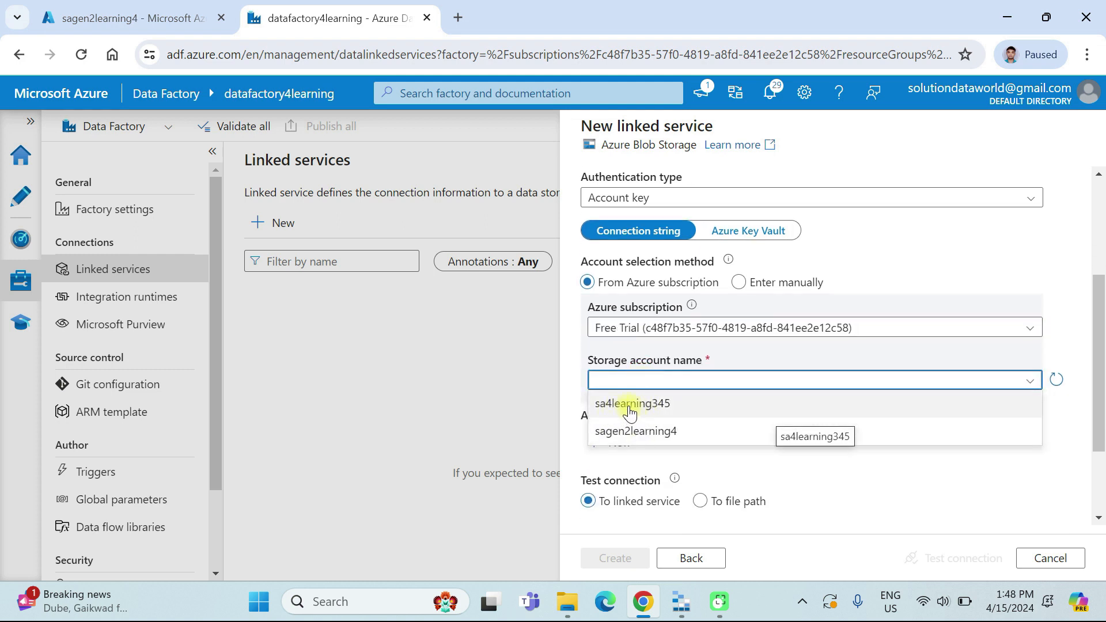
click(629, 405)
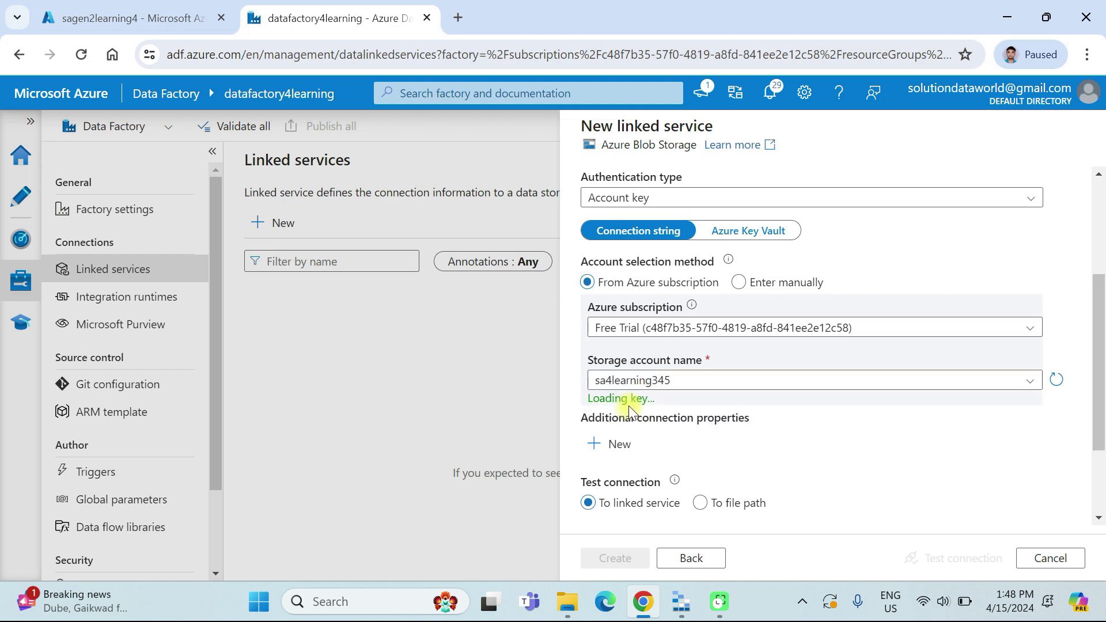
- Test the connection to the Blob Storage linked service and create it
scroll(676, 404, down, 2)
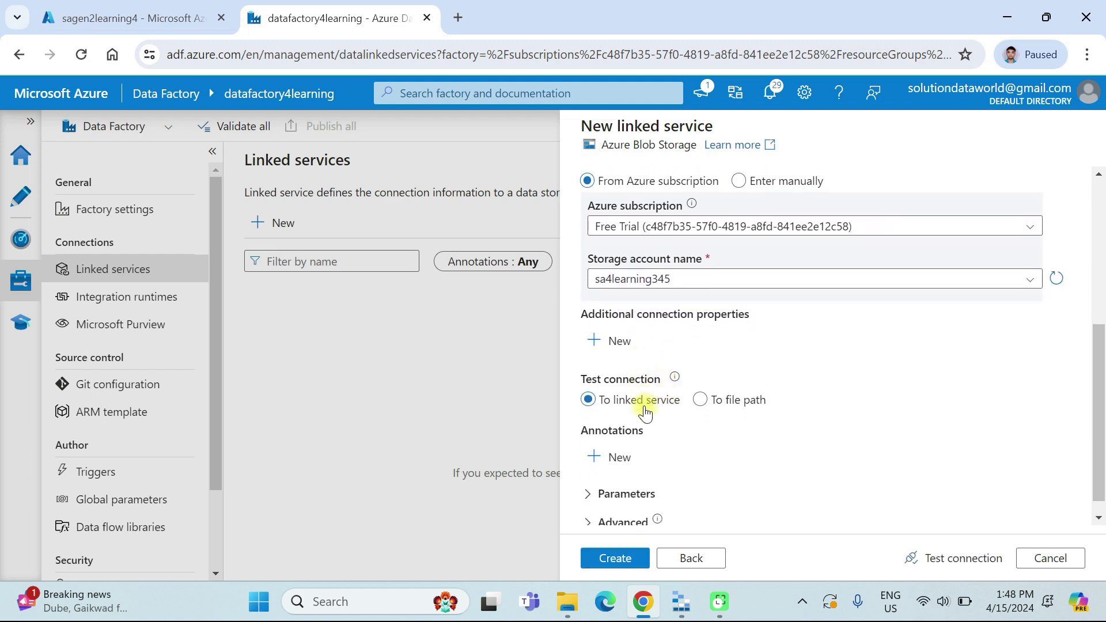
scroll(656, 407, down, 1)
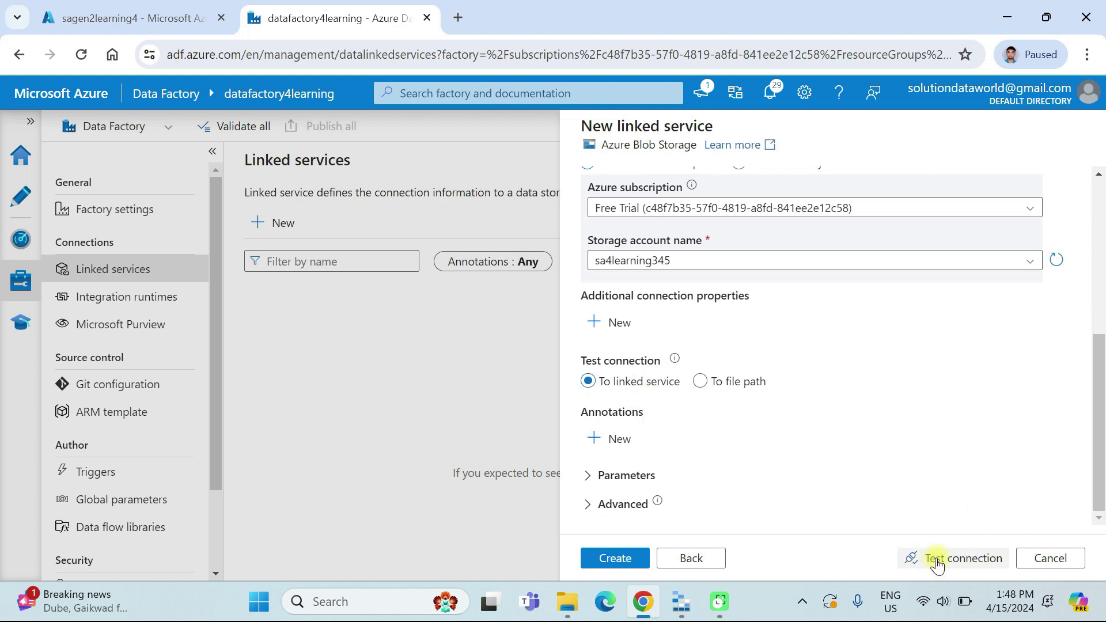
click(958, 562)
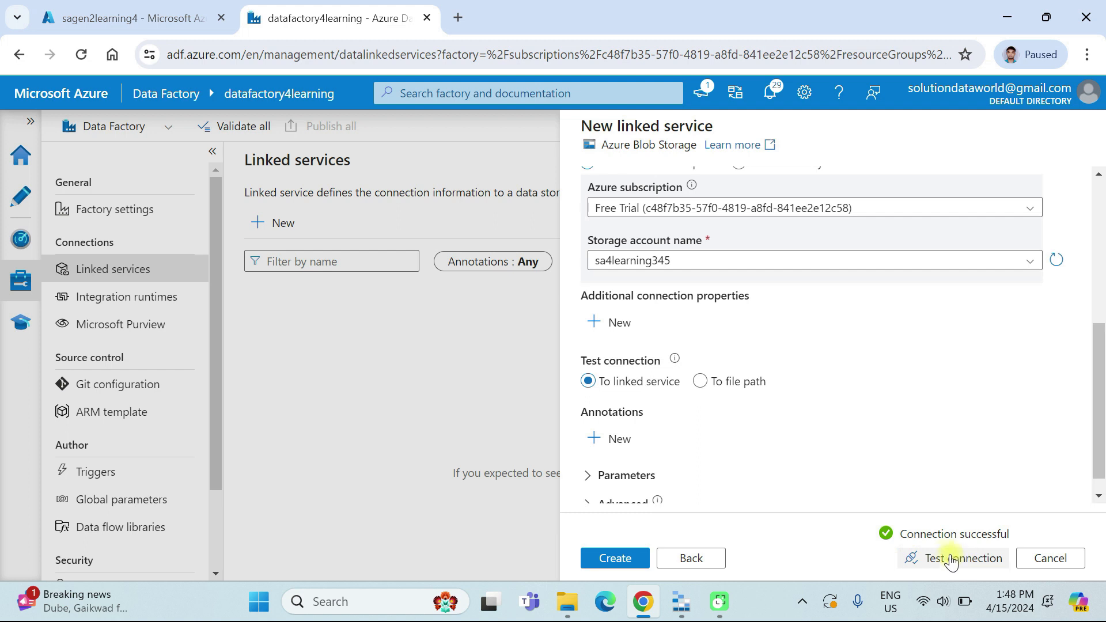
click(621, 558)
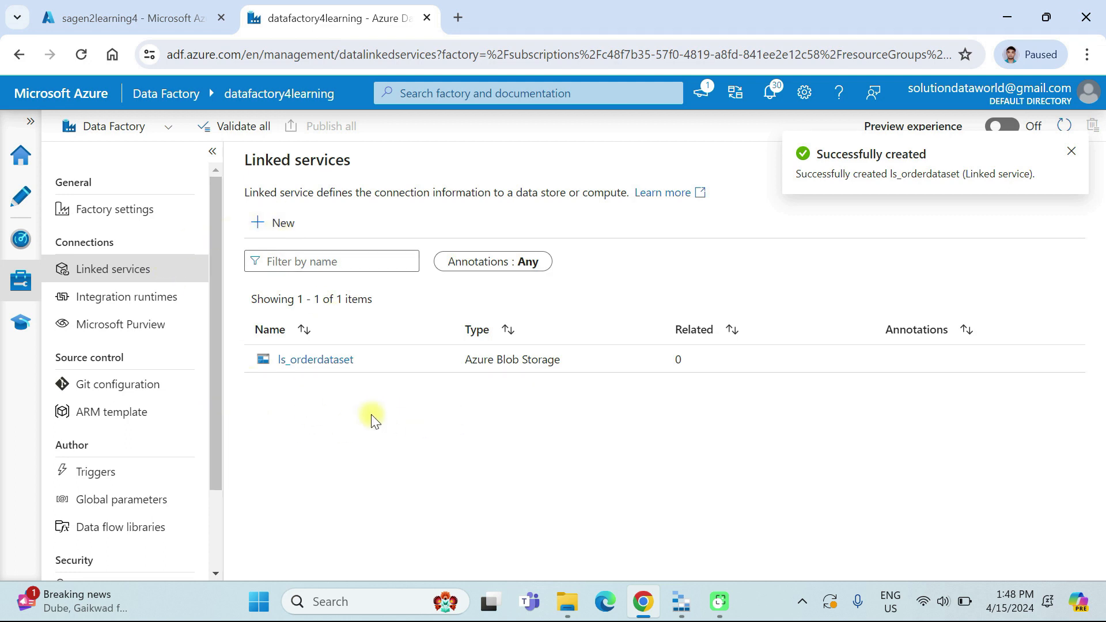
- Start another new linked service with Azure Data Lake Storage Gen2 as the data store
click(279, 224)
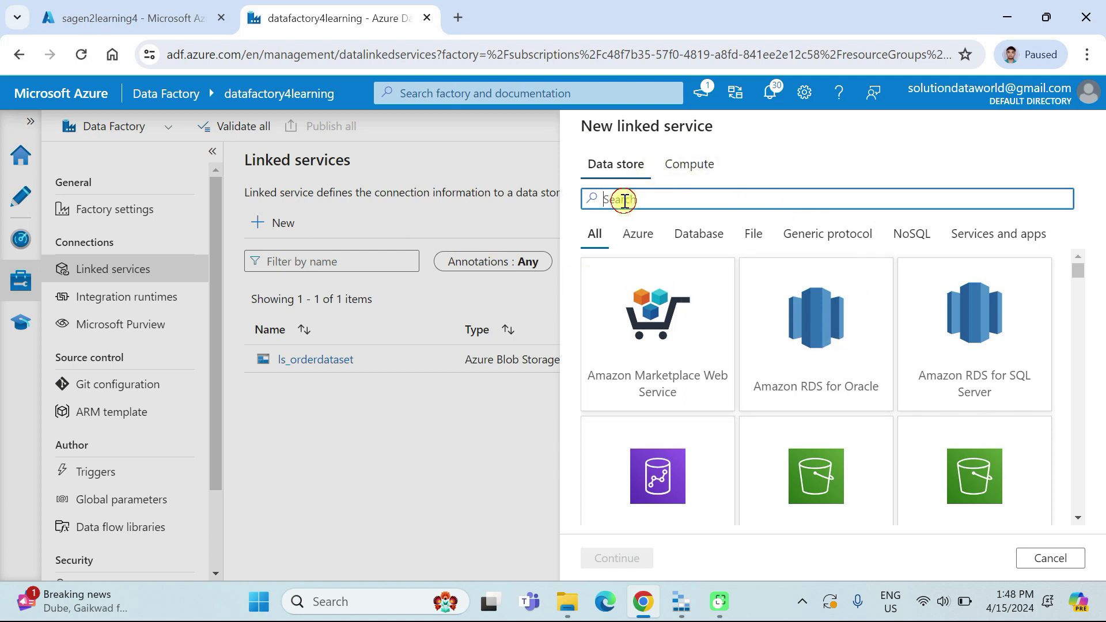
text(data)
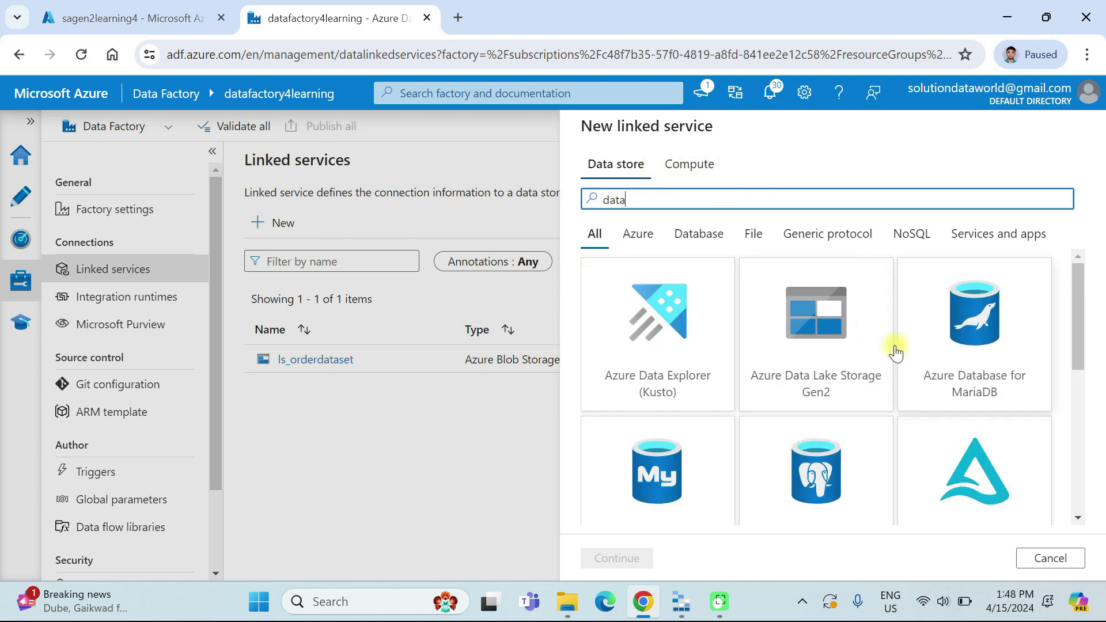
click(827, 350)
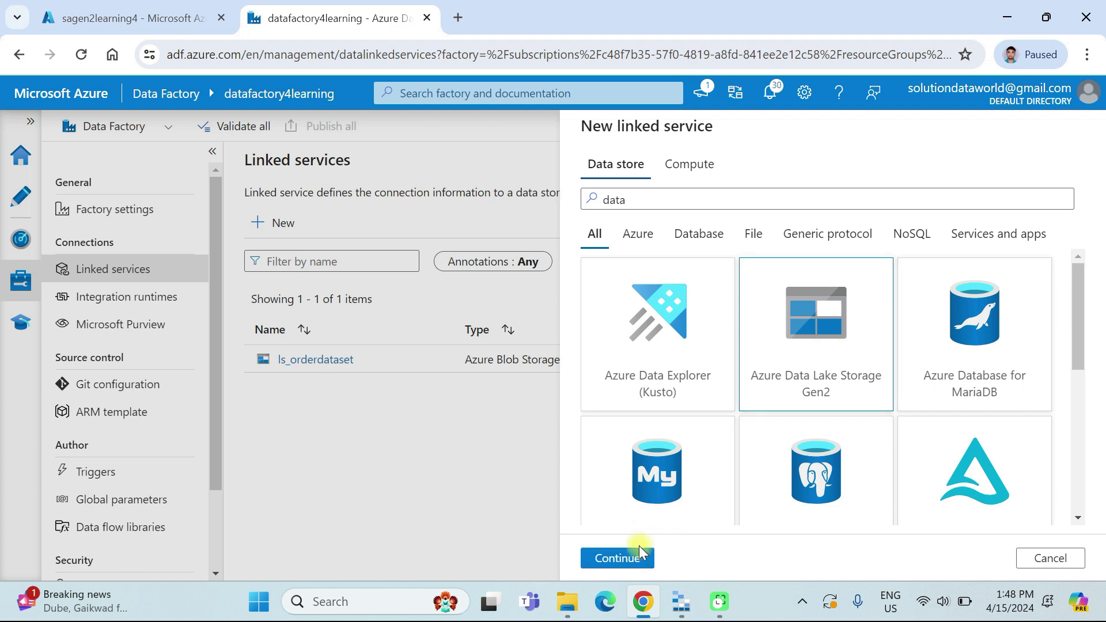
click(605, 568)
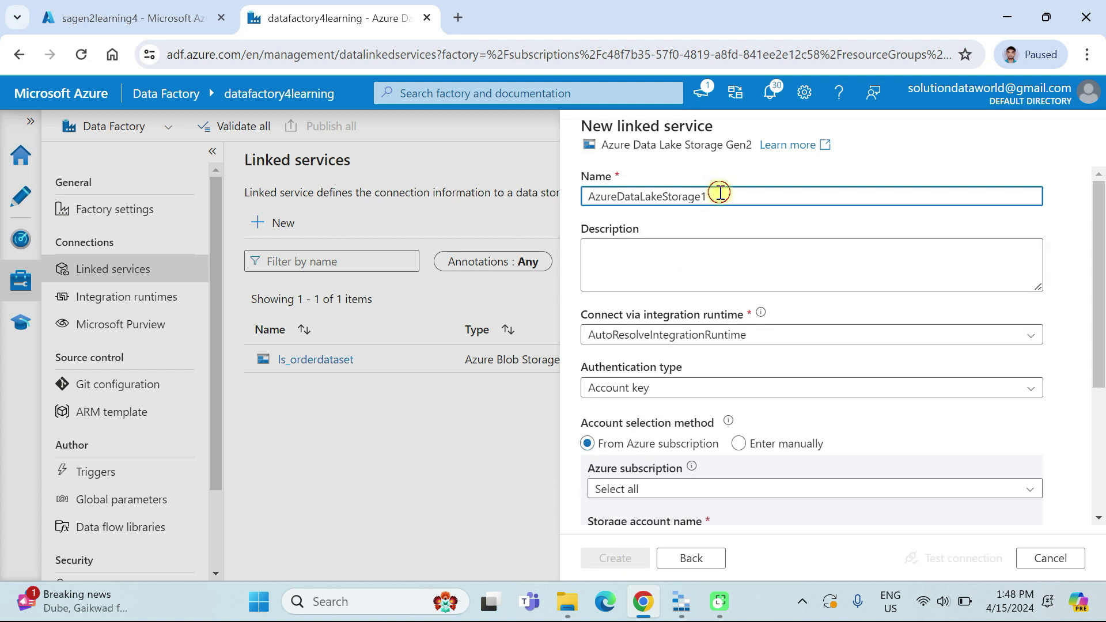
- Name the Data Lake Storage Gen2 linked service ls_dataLakeGen2copy
drag(717, 192, 550, 183)
text(ls)
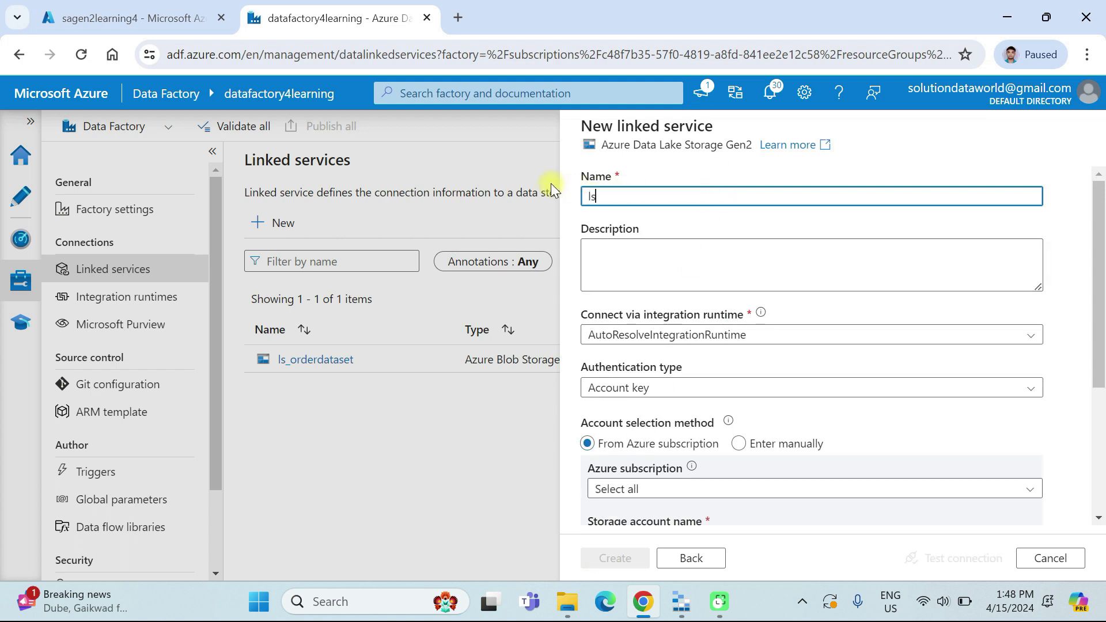
text(_dataLakeGen2copy)
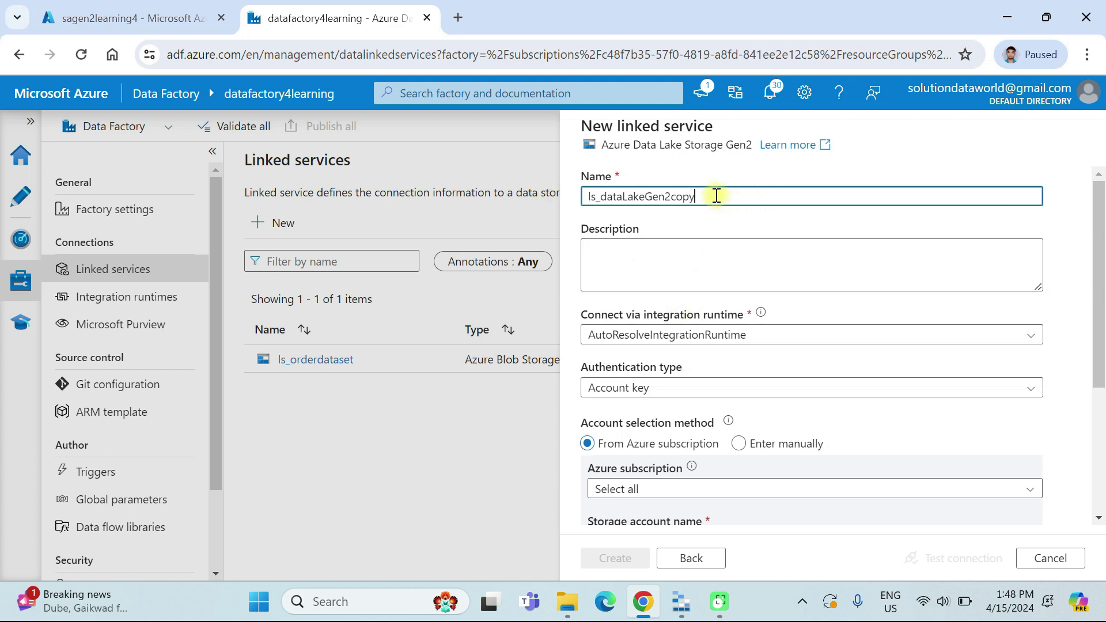
- Copy the linked service's name into its description and remove the ls_ prefix, leaving dataLakeGen2copy
drag(714, 197, 541, 191)
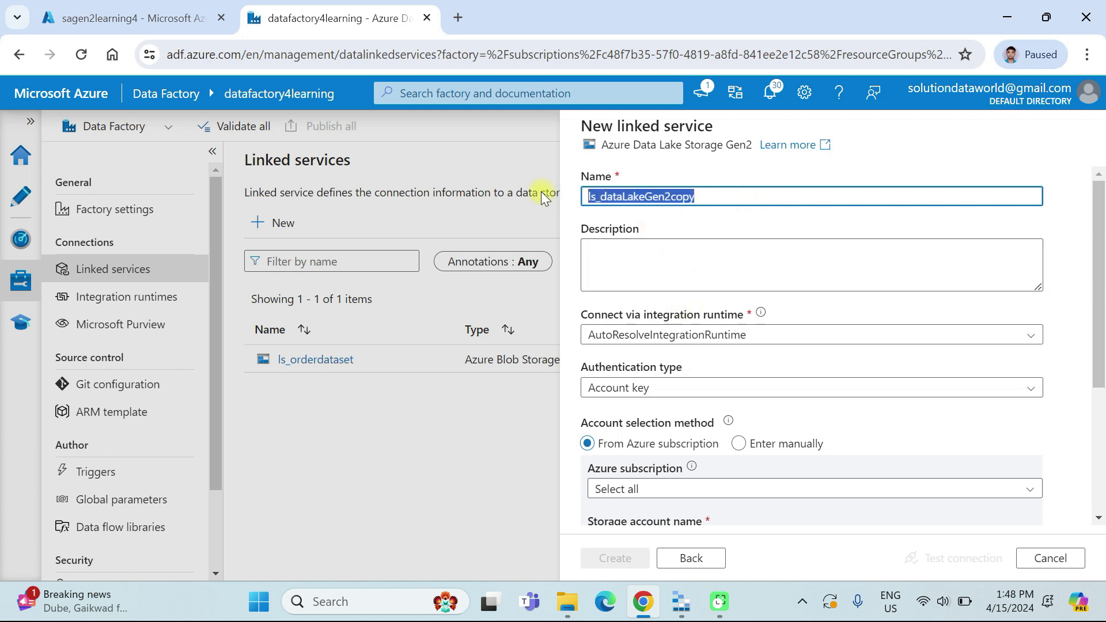
key(ctrl+c)
click(623, 256)
key(ctrl+v)
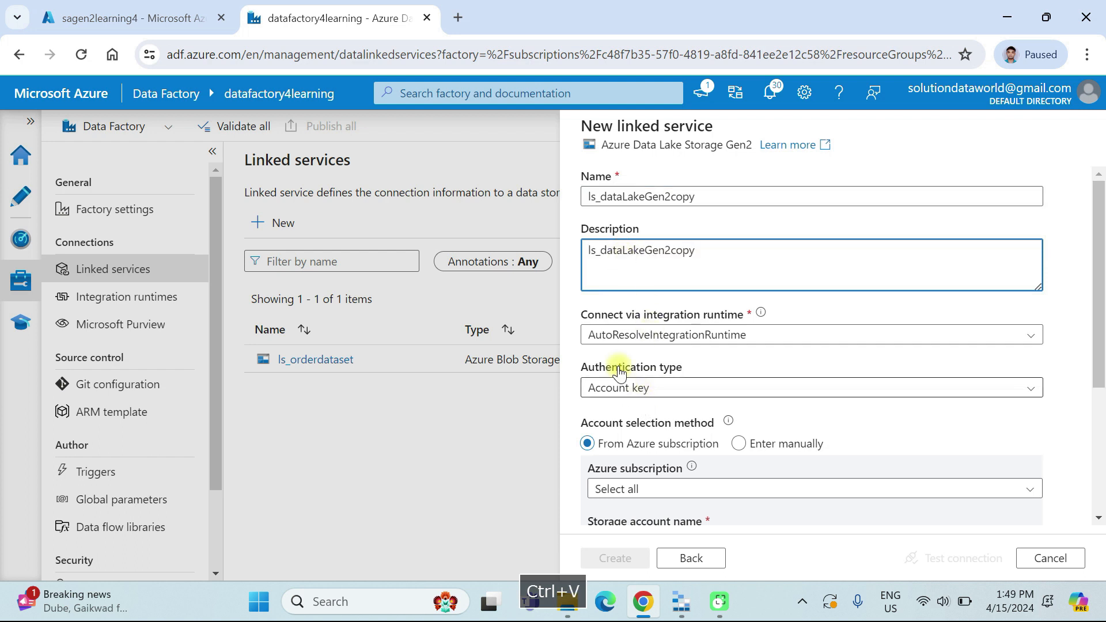
click(600, 252)
key(BackSpace)
key(BackSpace)
key(BackSpace)
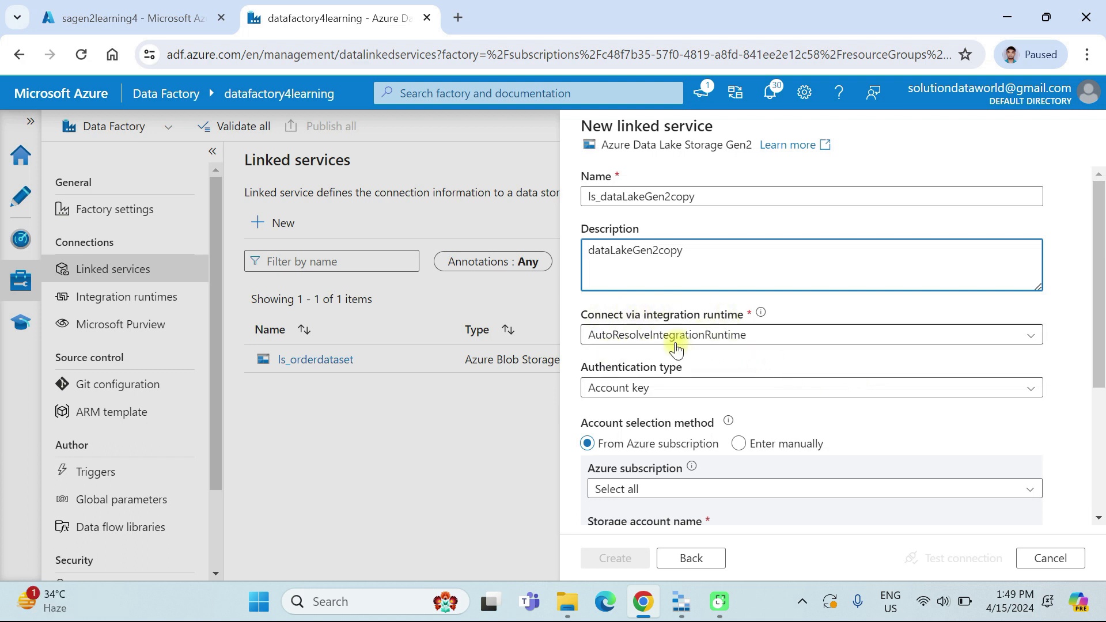
- Select the Free Trial subscription and the sagen2learning4 storage account for the Data Lake Storage Gen2 linked service
scroll(651, 334, down, 2)
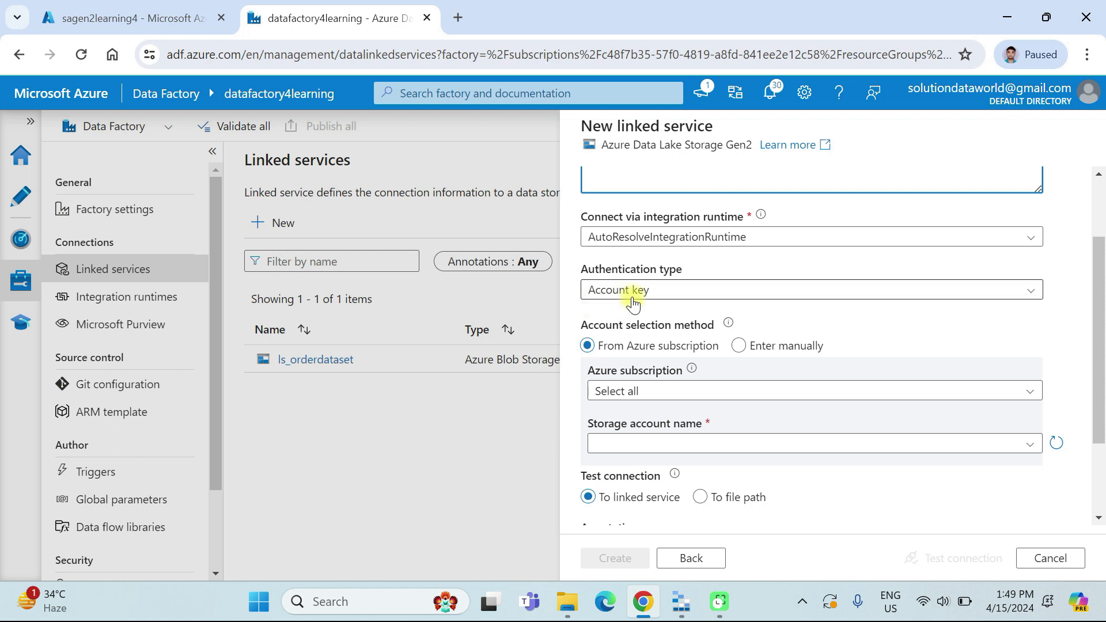
scroll(642, 351, down, 1)
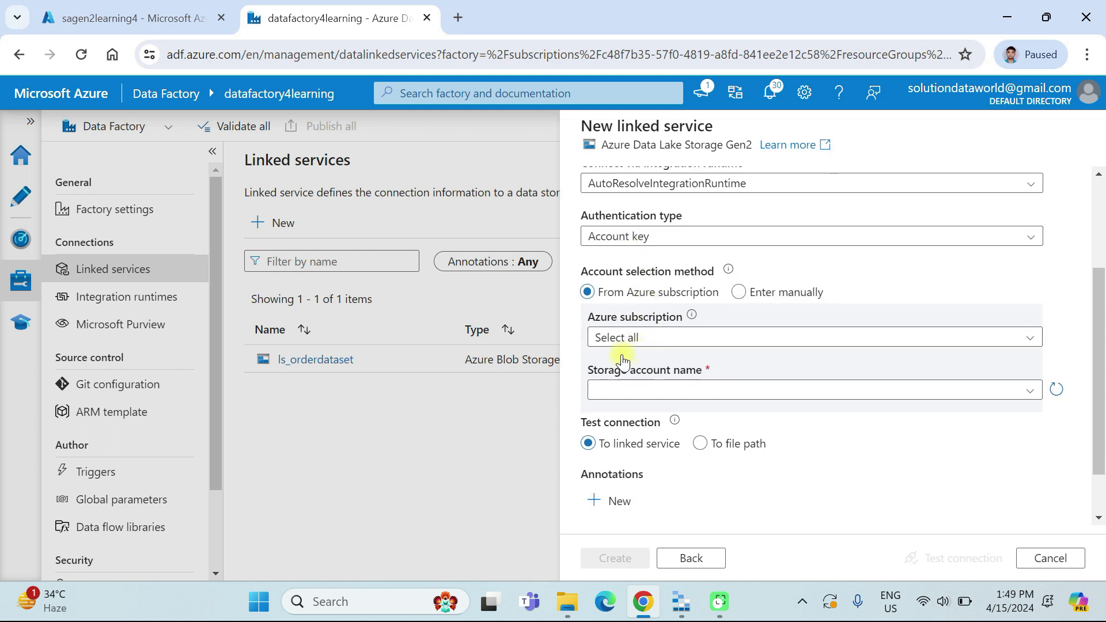
click(623, 339)
click(621, 388)
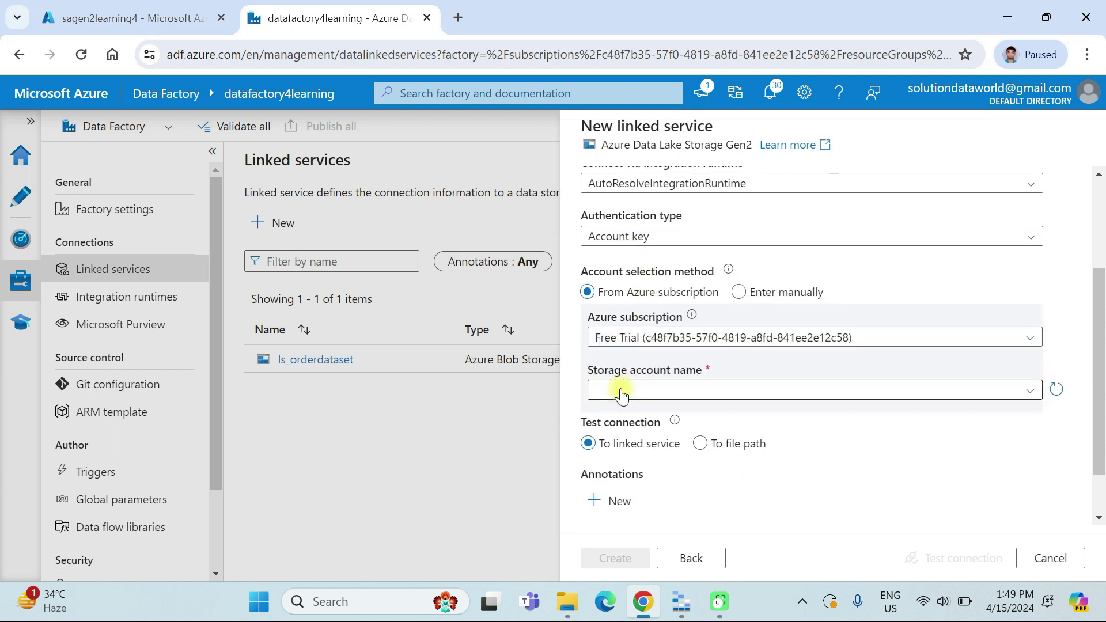
scroll(638, 345, down, 1)
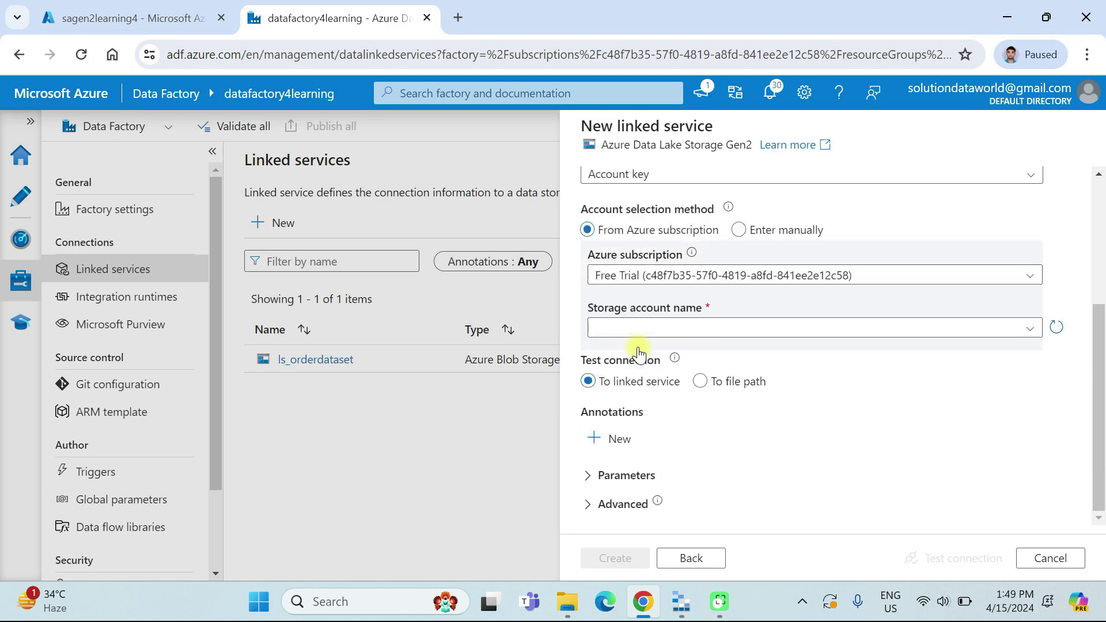
click(656, 327)
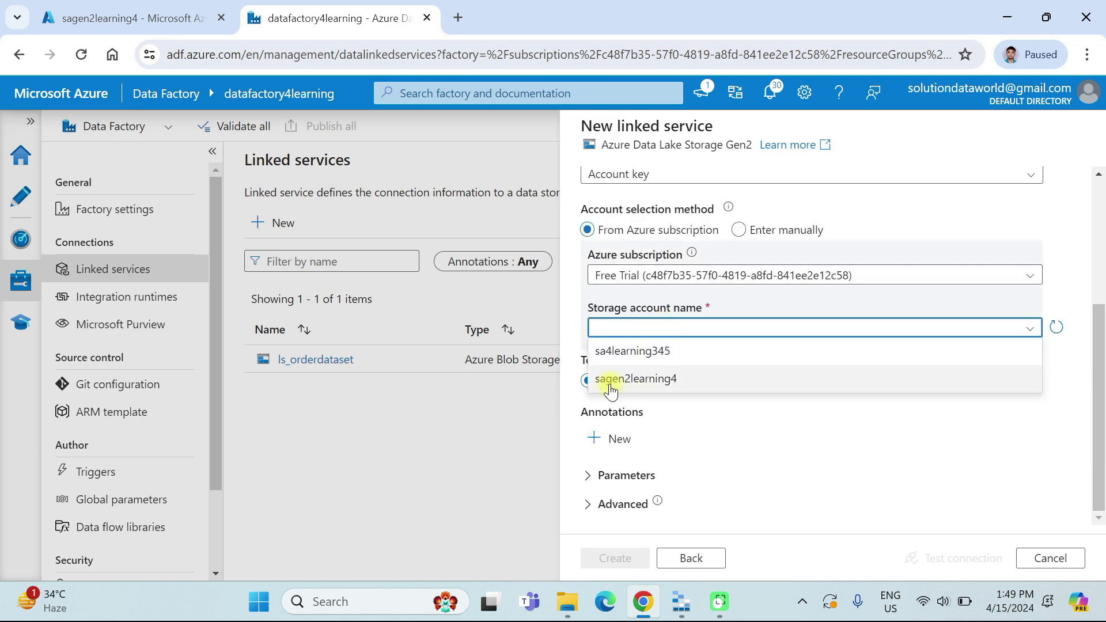
click(675, 379)
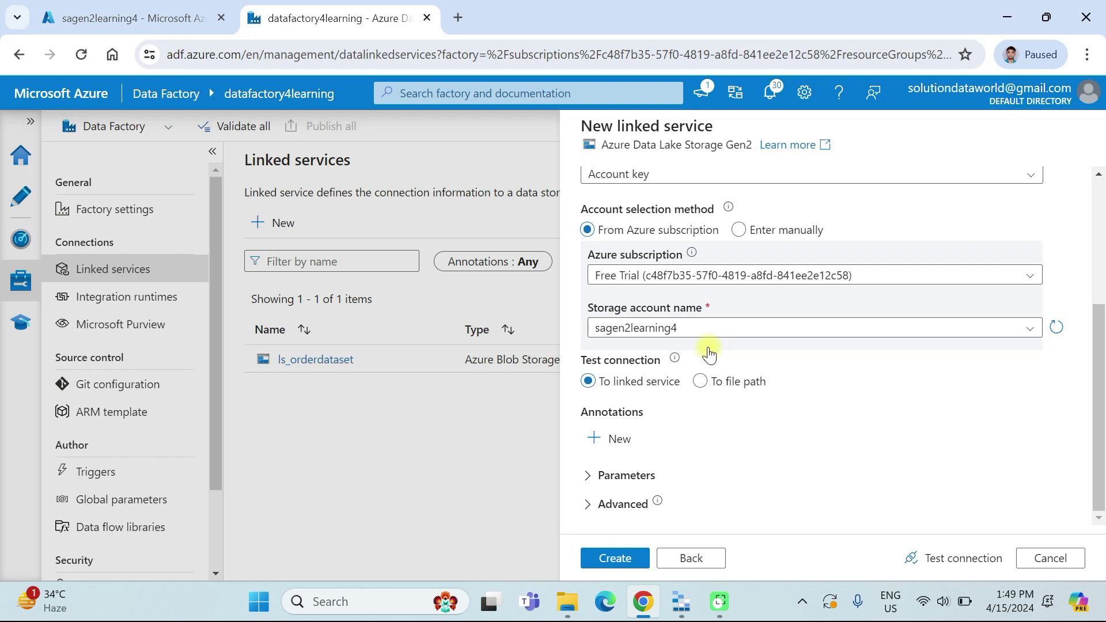
- Test the connection to the Data Lake Storage Gen2 linked service and create it
click(951, 560)
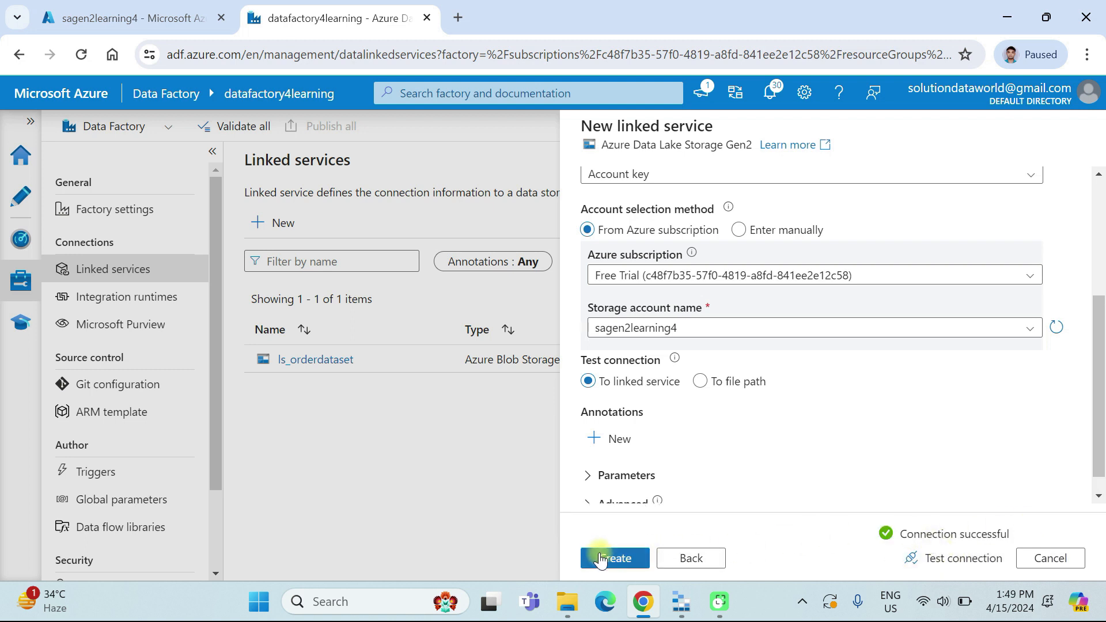
click(607, 561)
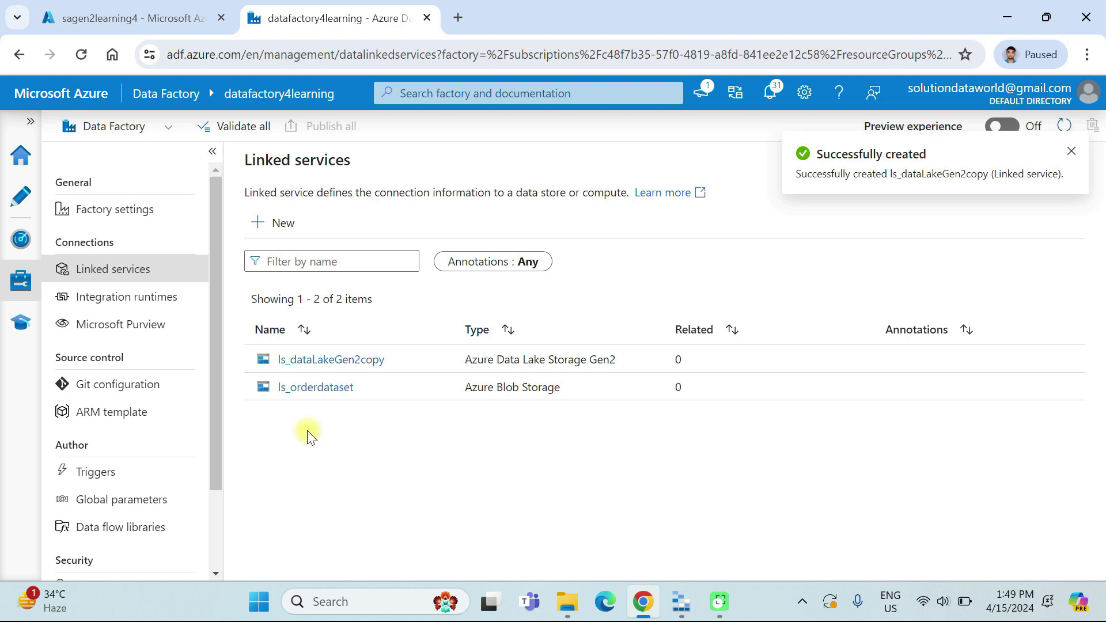
- Start a new dataset in the factory's authoring area with Azure Blob Storage as the data store
click(19, 198)
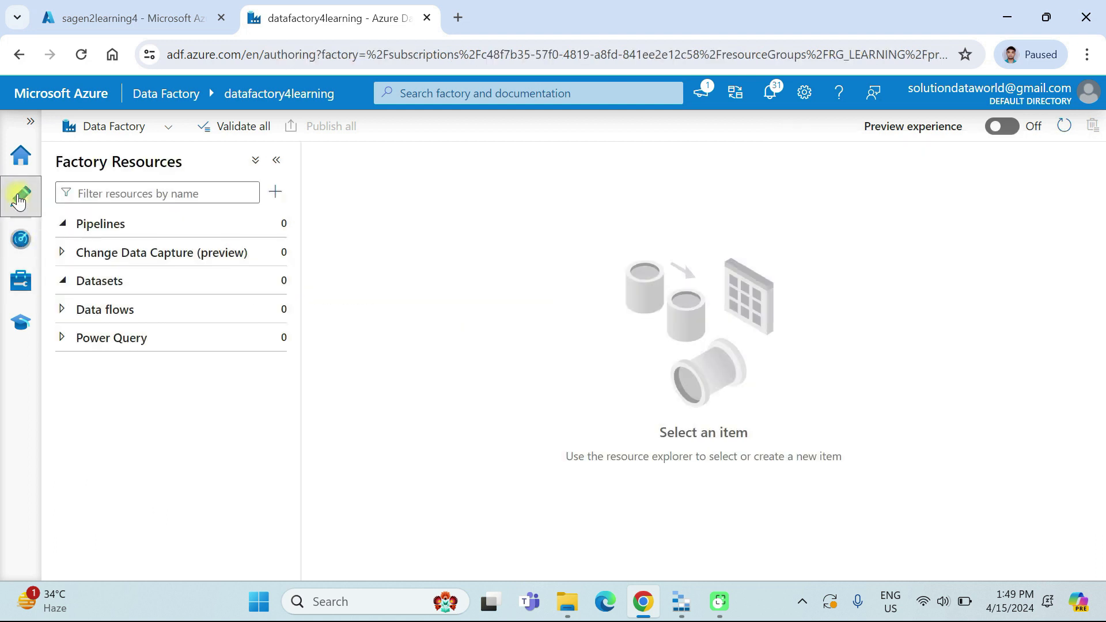
click(101, 284)
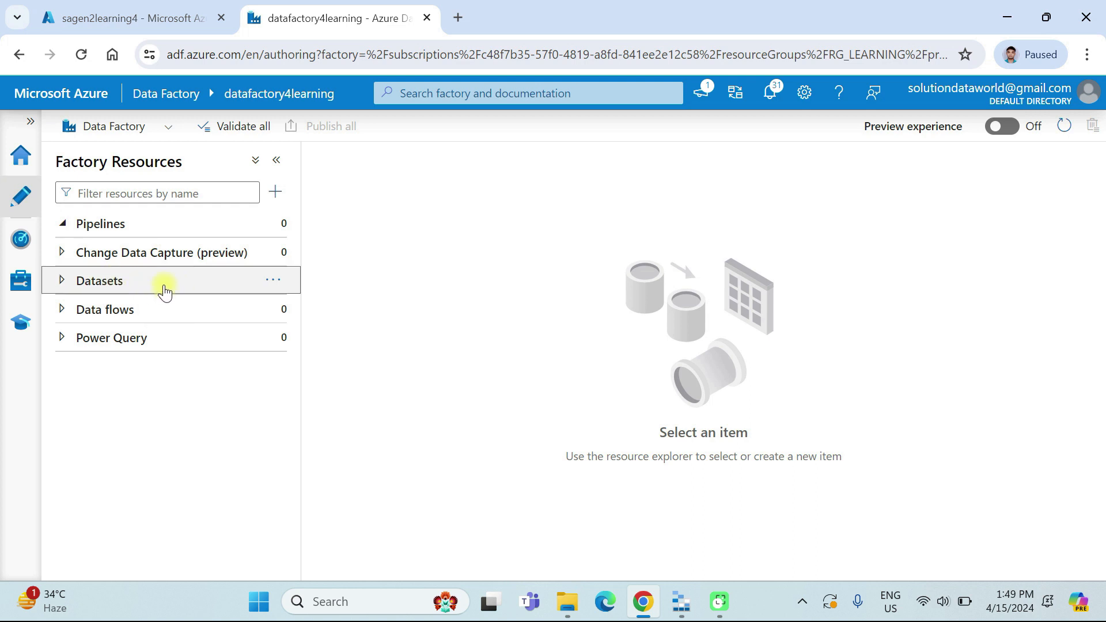
click(276, 282)
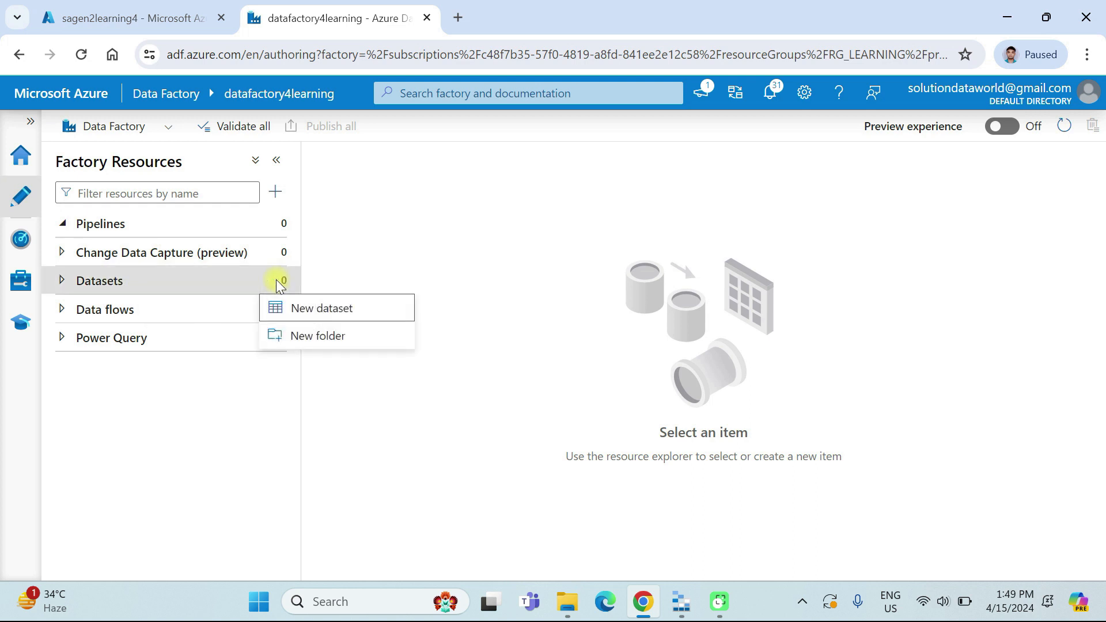
click(320, 311)
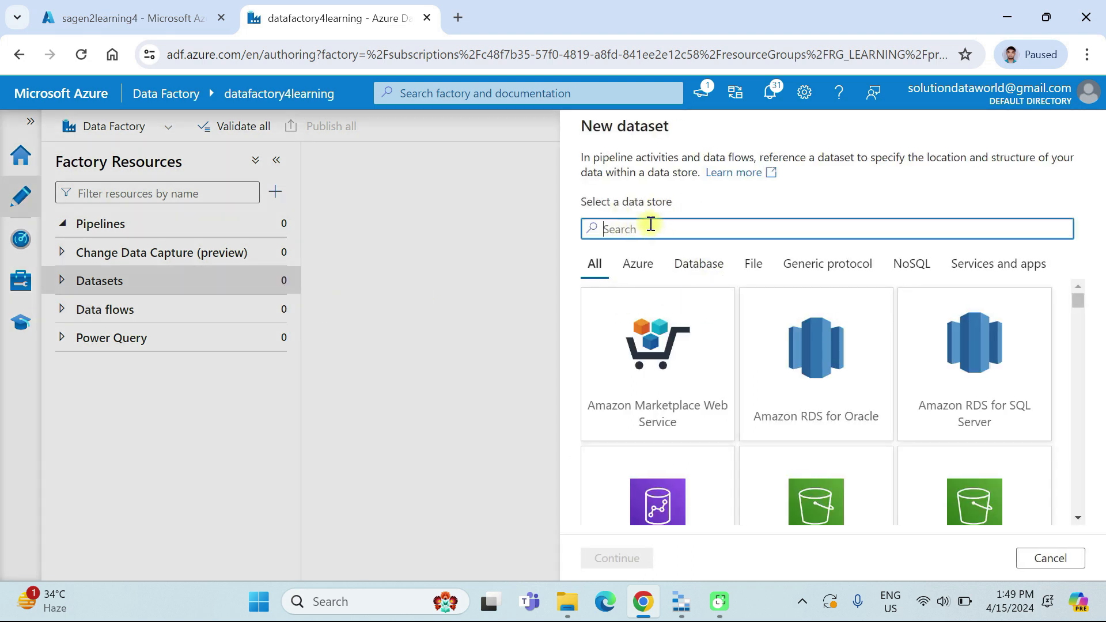
text(blo)
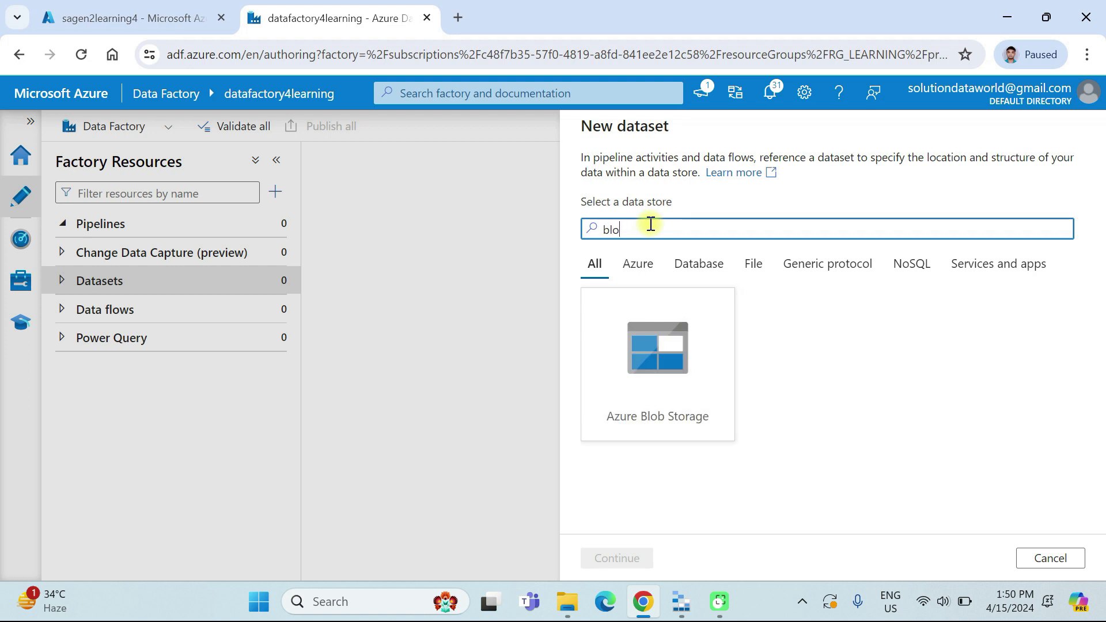
click(656, 356)
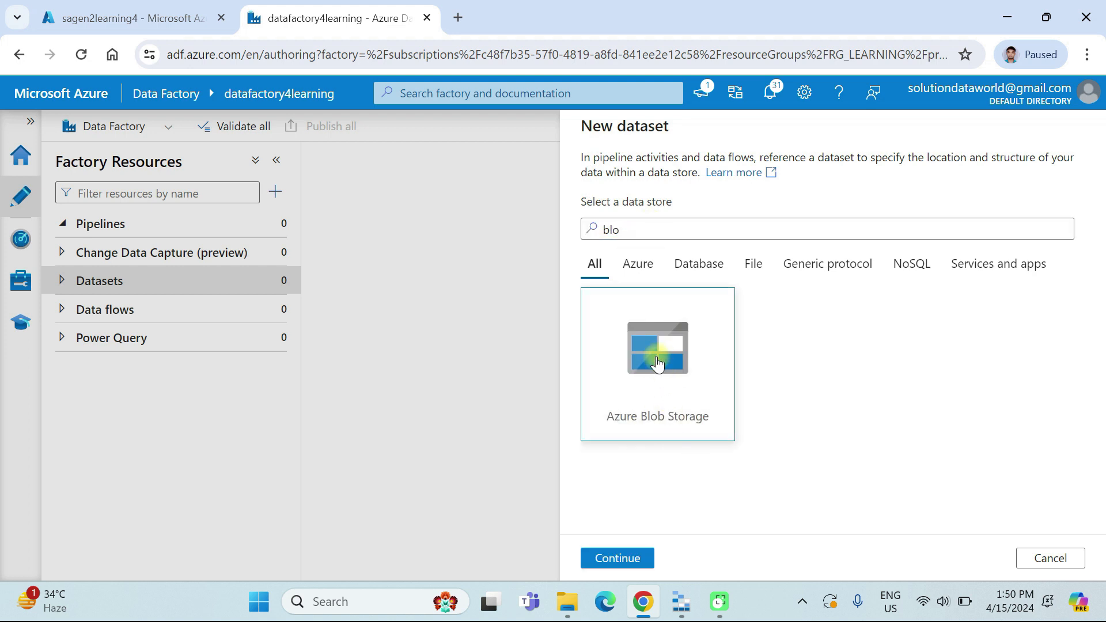
click(624, 559)
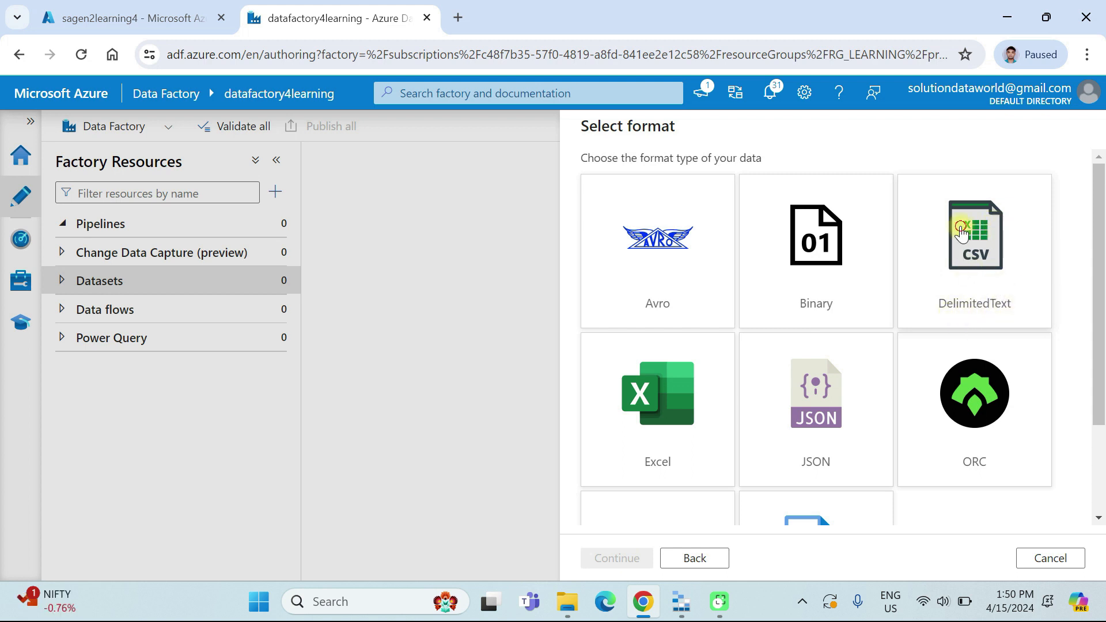
- Choose DelimitedText as the format of the new Blob Storage dataset and continue to its properties
click(961, 230)
scroll(711, 429, down, 2)
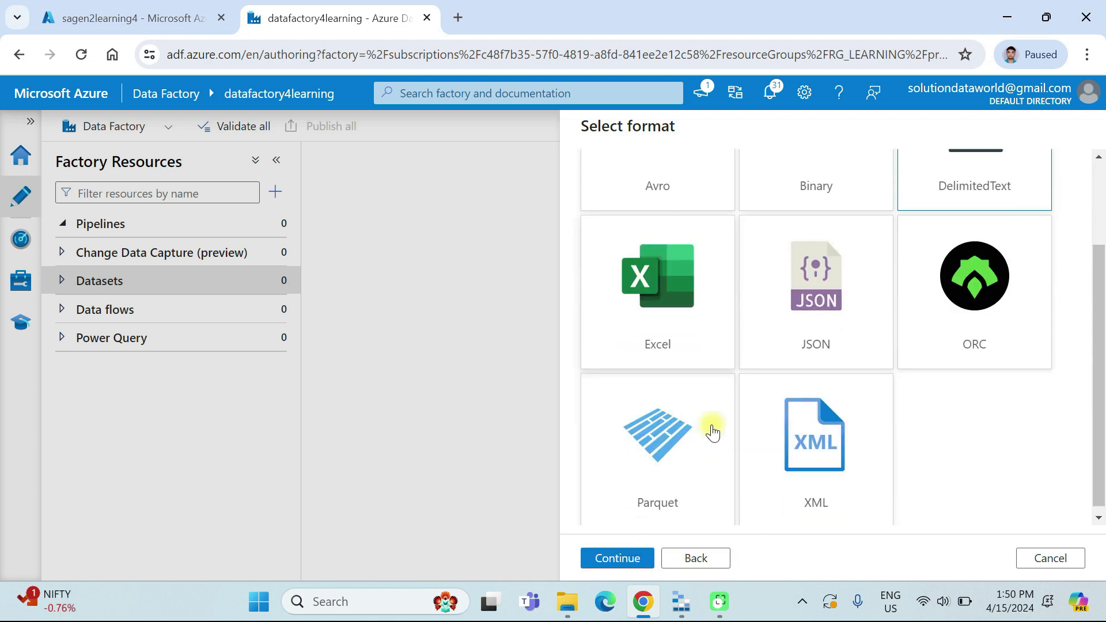
scroll(711, 428, up, 2)
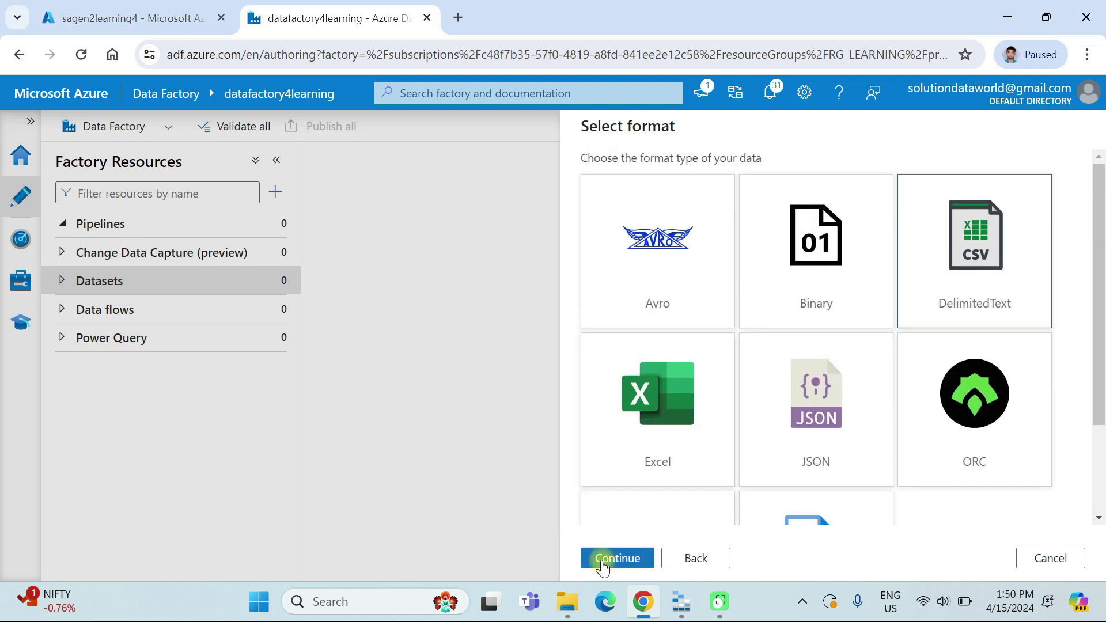
click(600, 559)
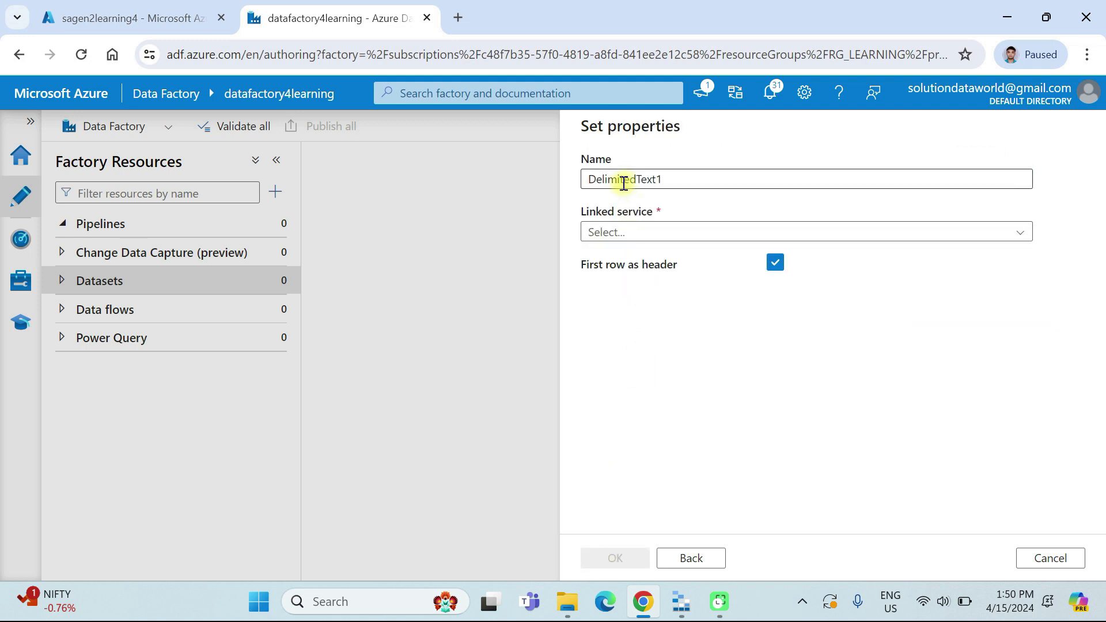
- Name the dataset ds_orderdataset and assign it the ls_orderdataset linked service
double_click(697, 175)
text(ds)
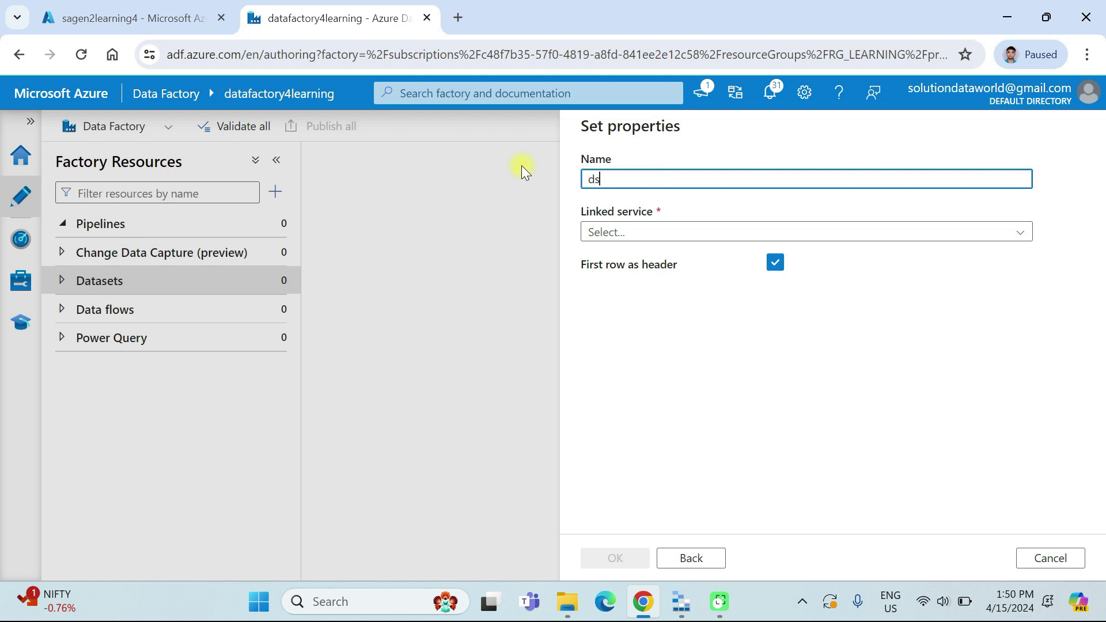
text(_orderdataset)
click(646, 231)
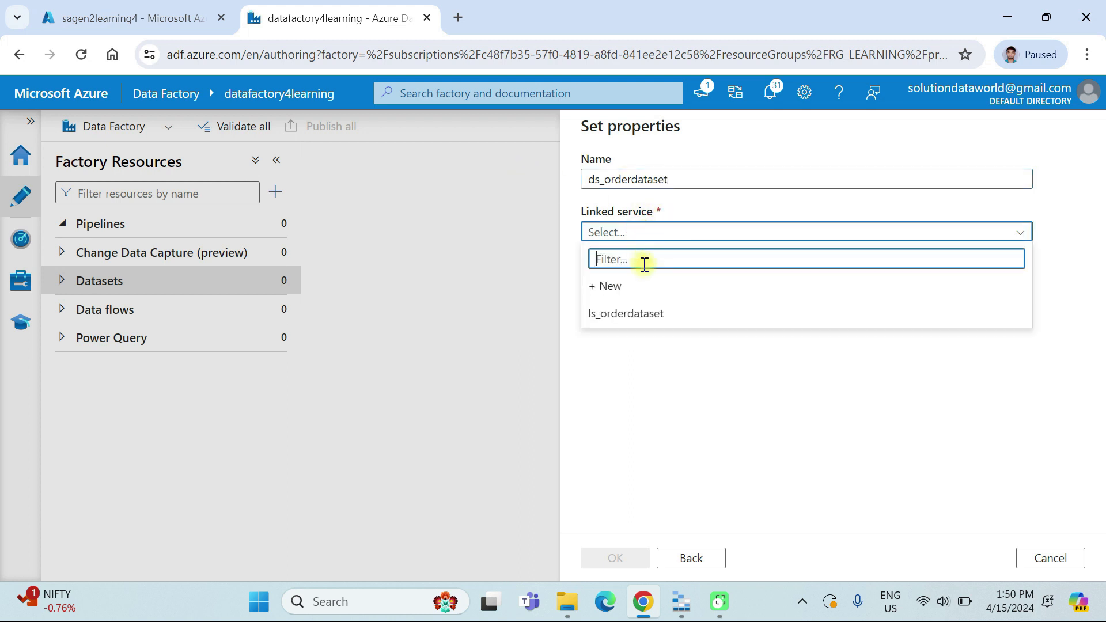
click(642, 321)
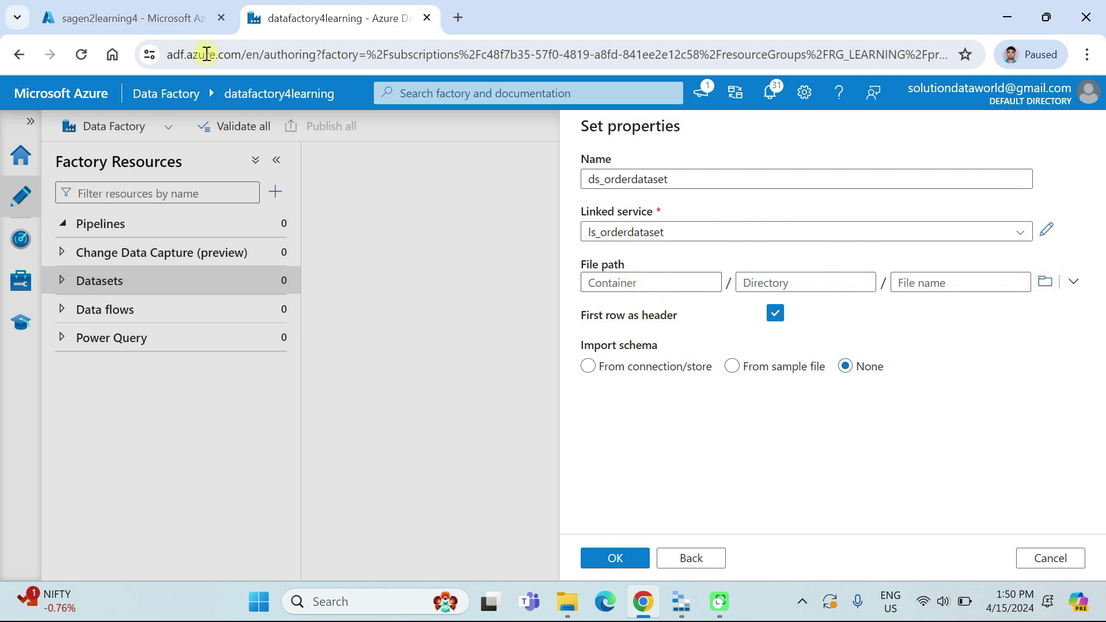
- Switch to the Azure portal and open the learningdataset container of the sa4learning345 storage account
click(118, 18)
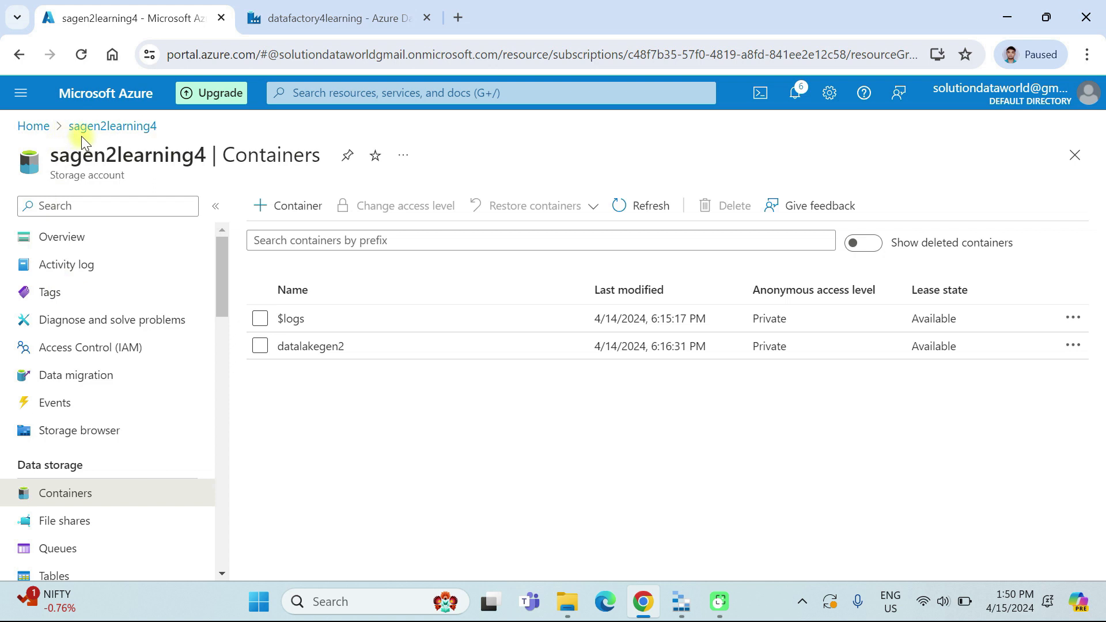
click(31, 125)
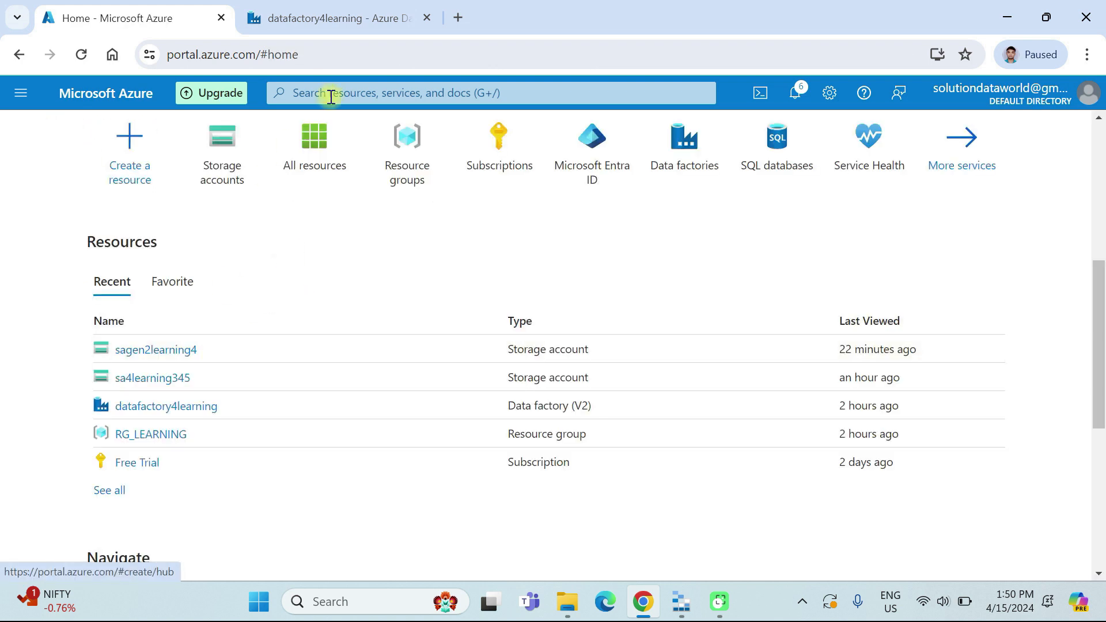
click(219, 171)
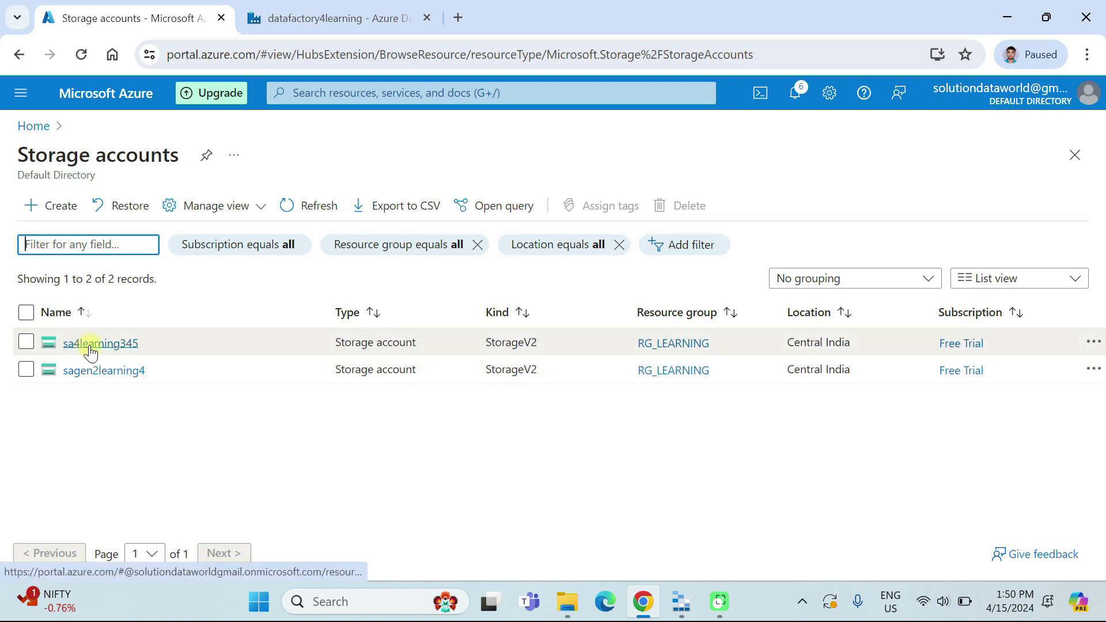
click(80, 344)
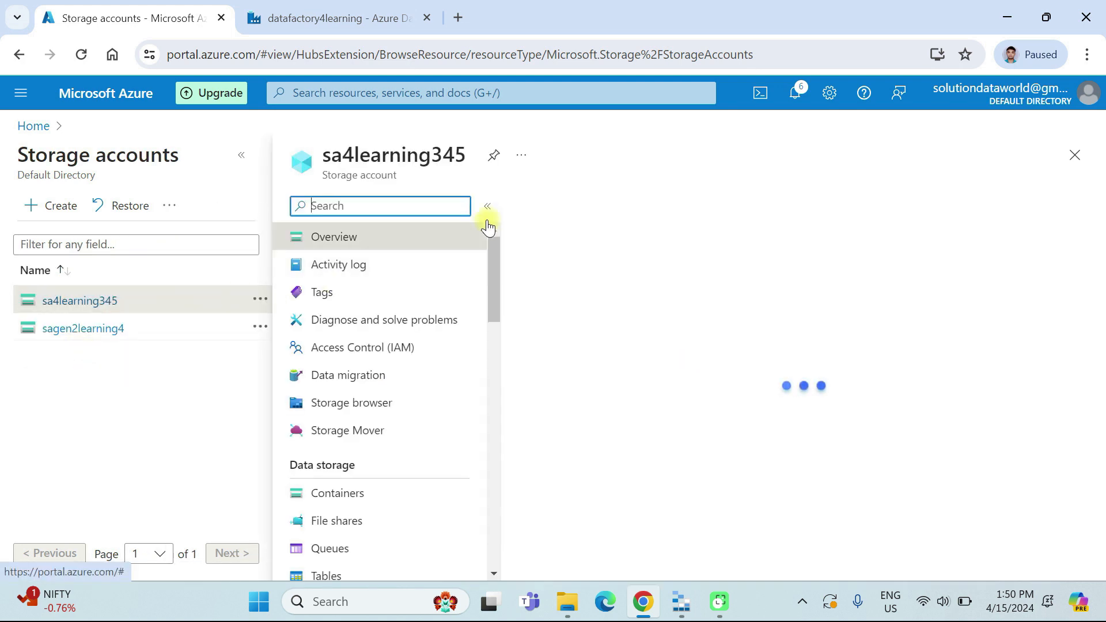
click(242, 154)
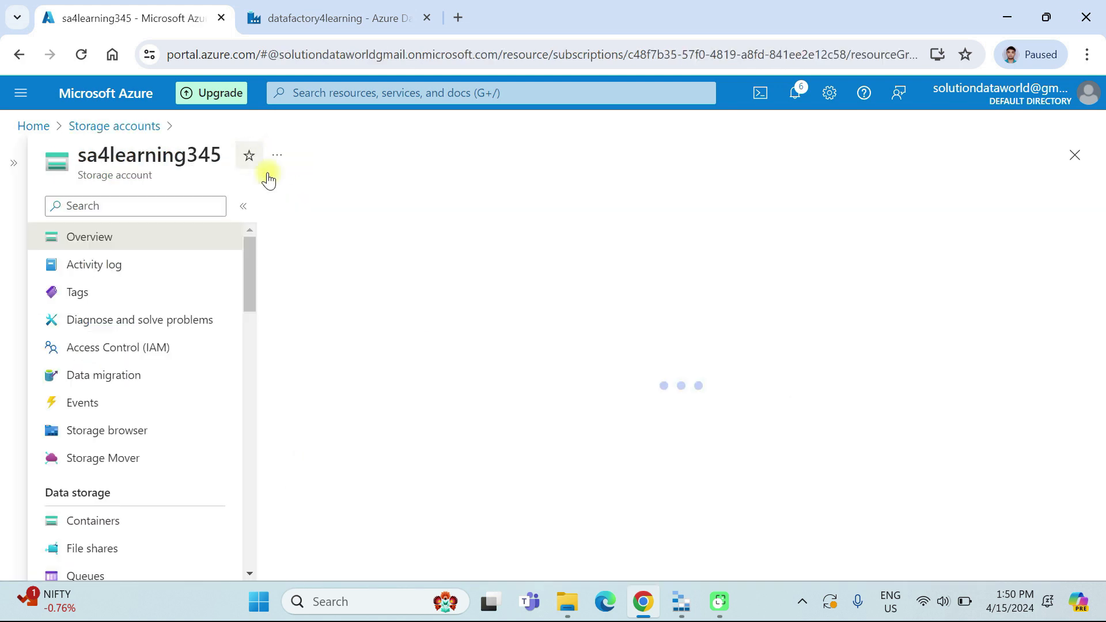
click(81, 520)
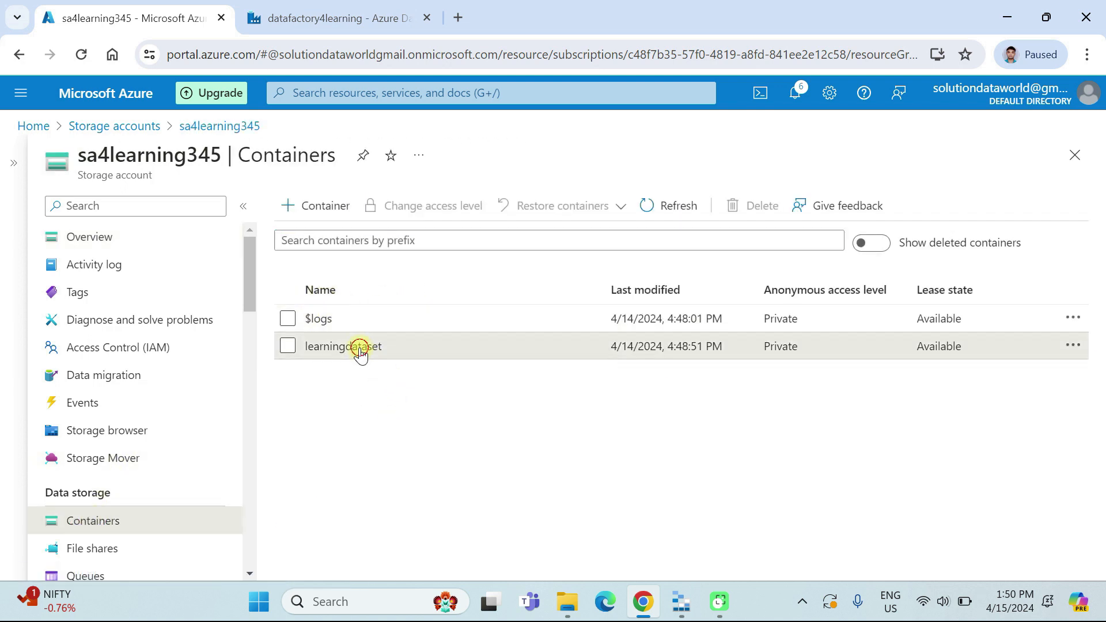
click(361, 349)
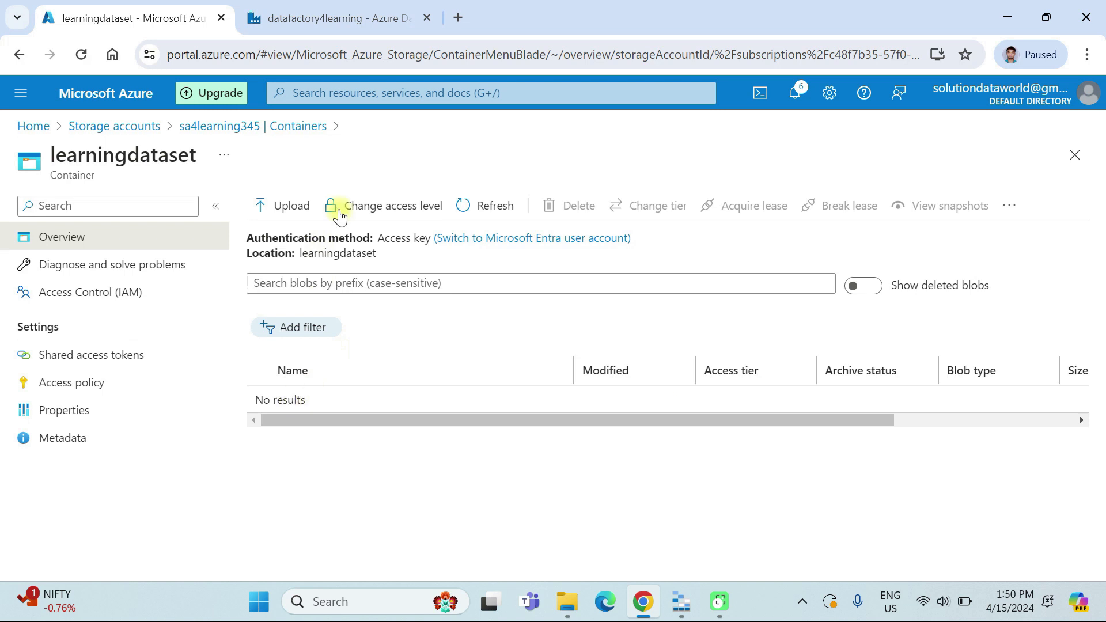
- Upload the local file OrdersAzuredataset.csv to the learningdataset container
click(284, 212)
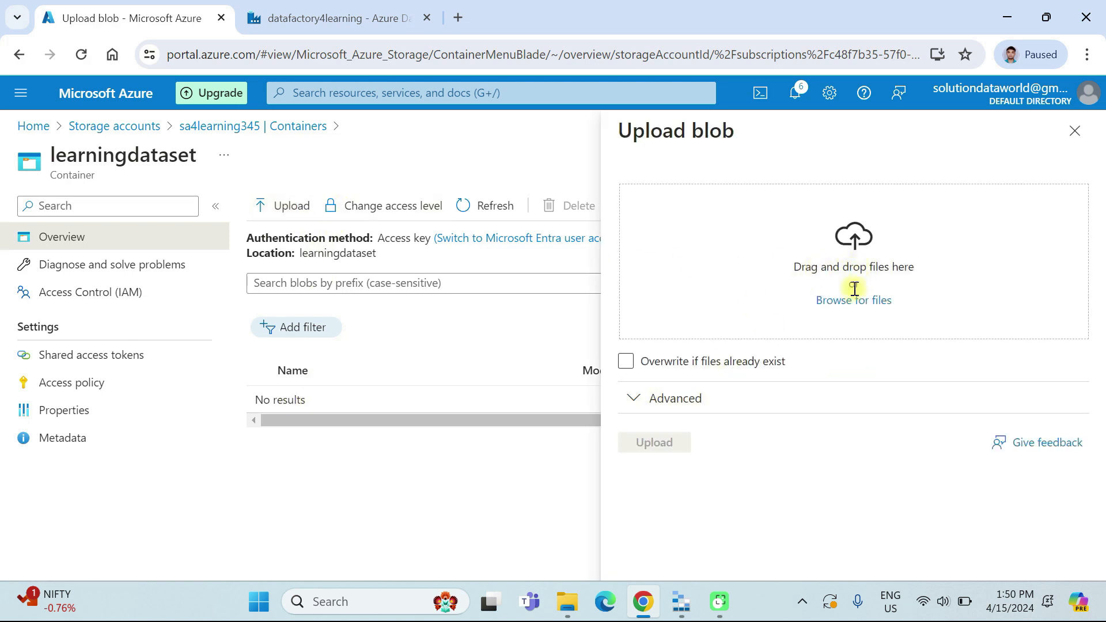
click(852, 300)
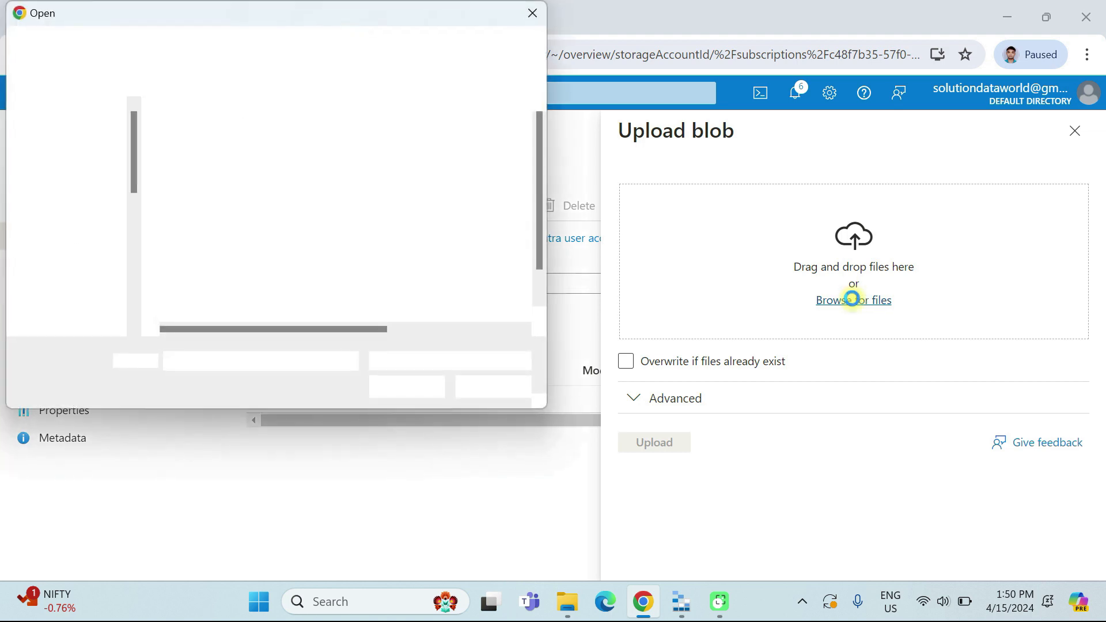
scroll(262, 208, down, 1)
click(243, 262)
click(405, 388)
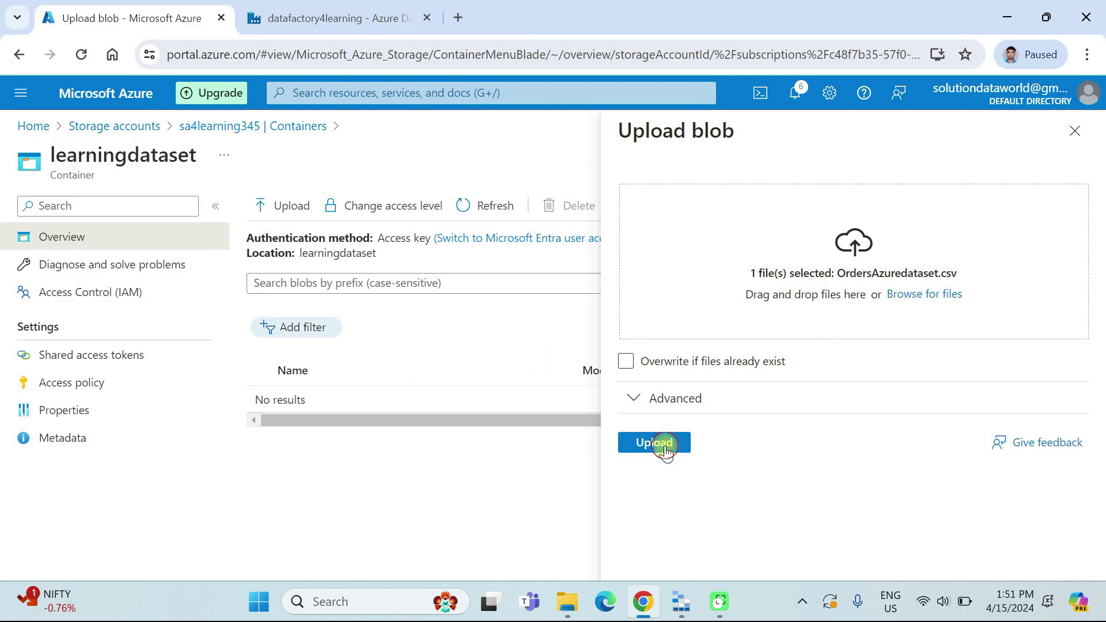
click(665, 449)
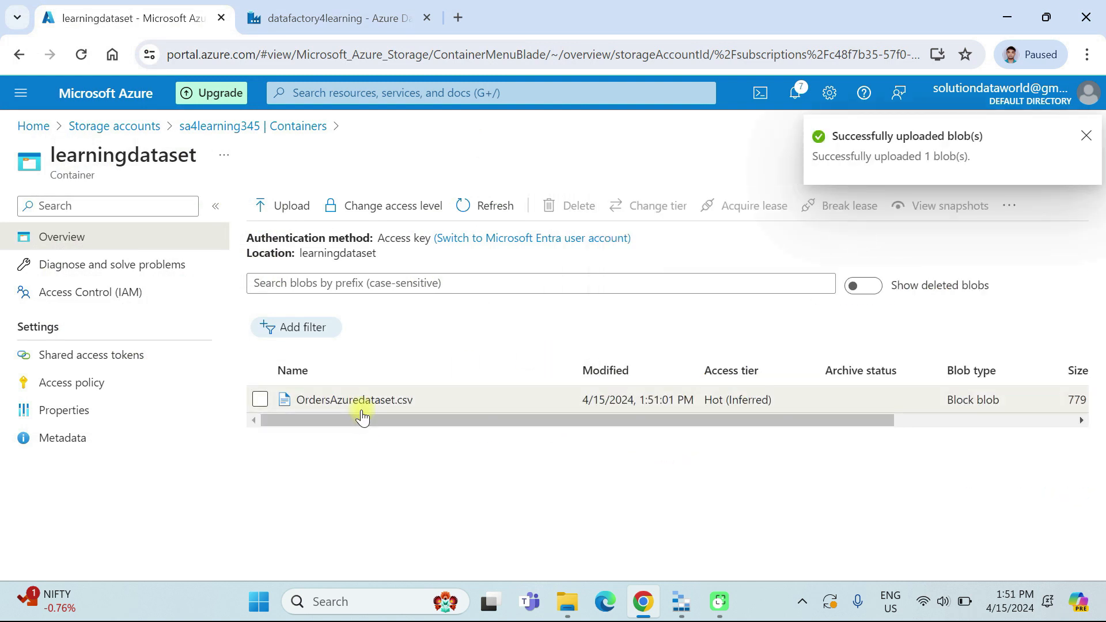
- Return to Data Factory and set the dataset's file path to OrdersAzuredataset.csv in the learningdataset container
click(287, 9)
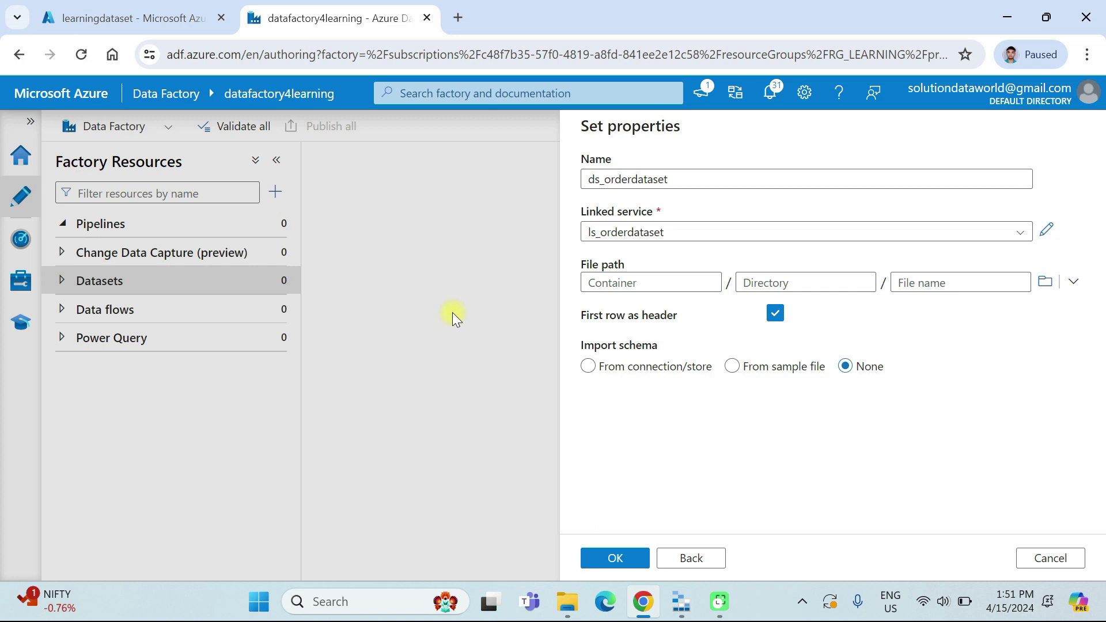
click(1045, 282)
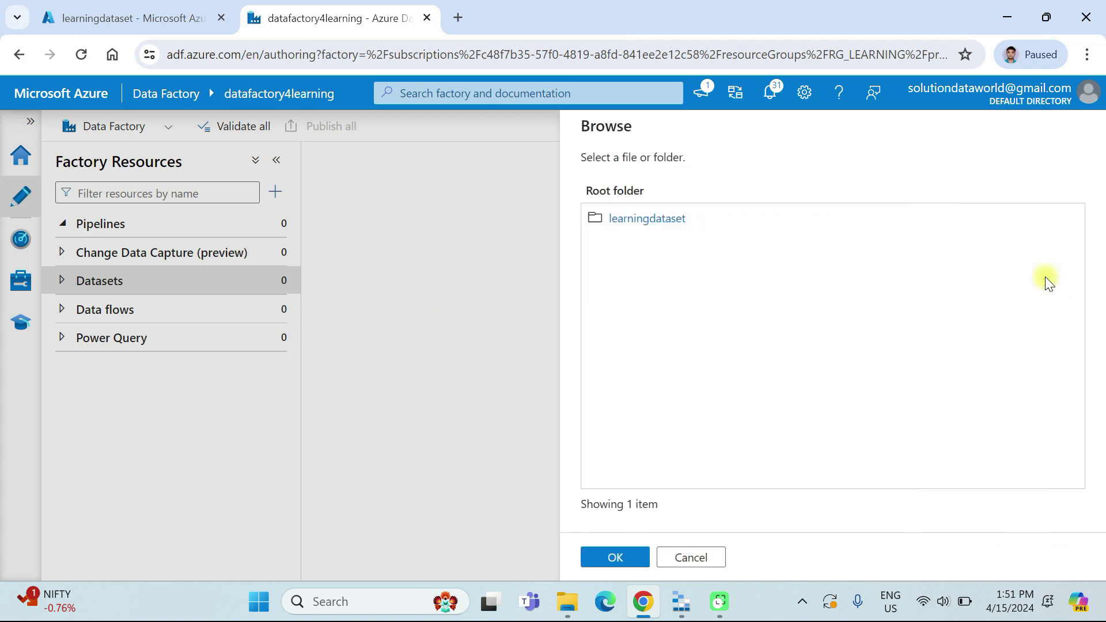
click(665, 218)
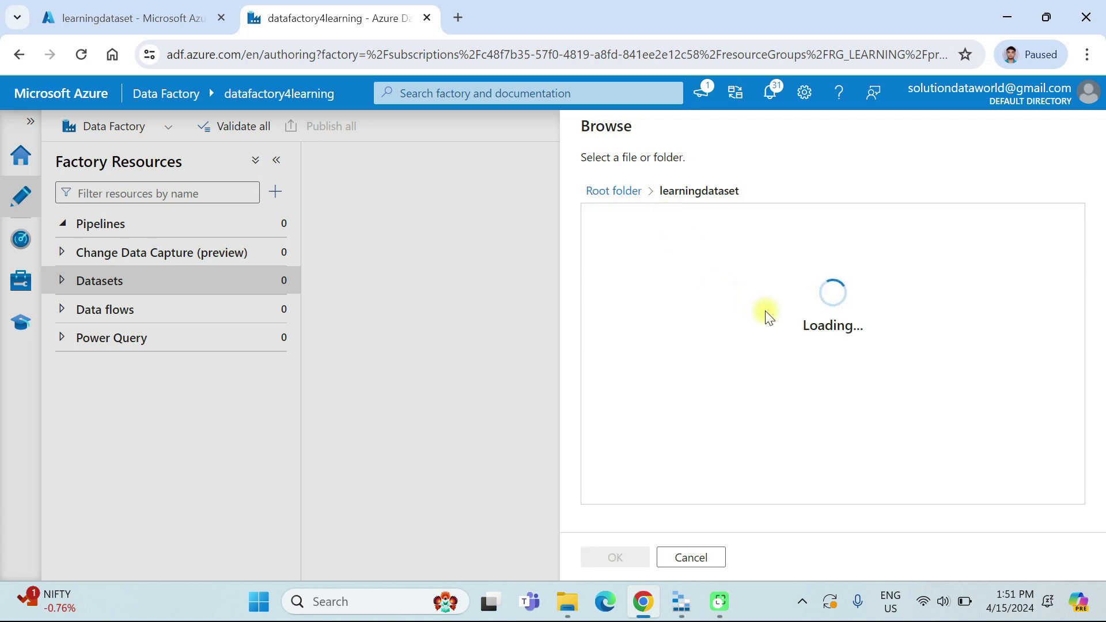
click(647, 226)
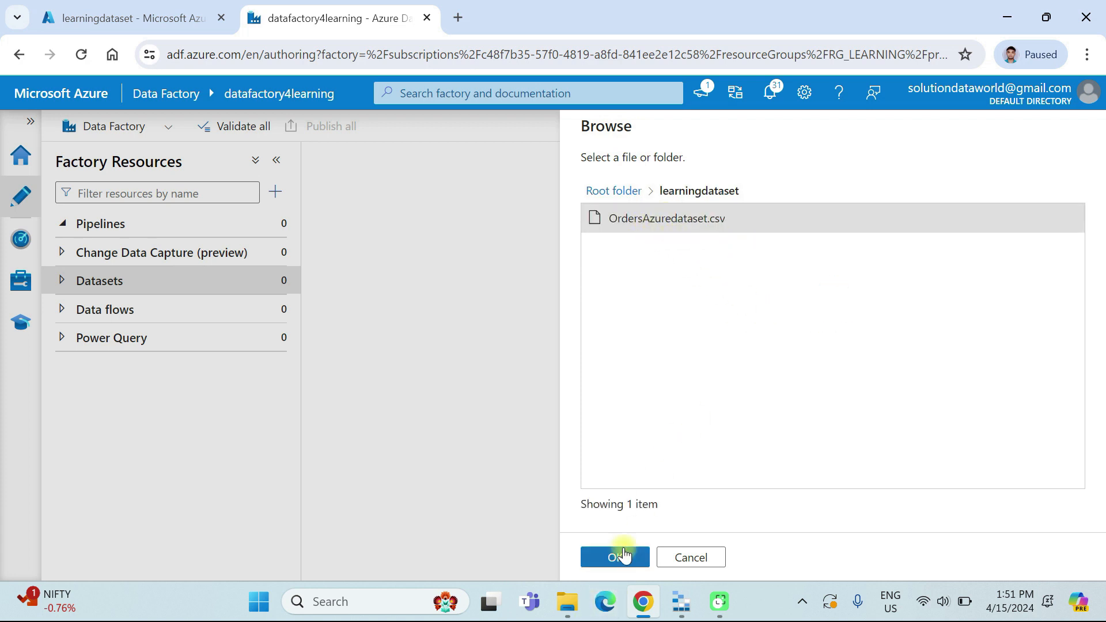
click(620, 553)
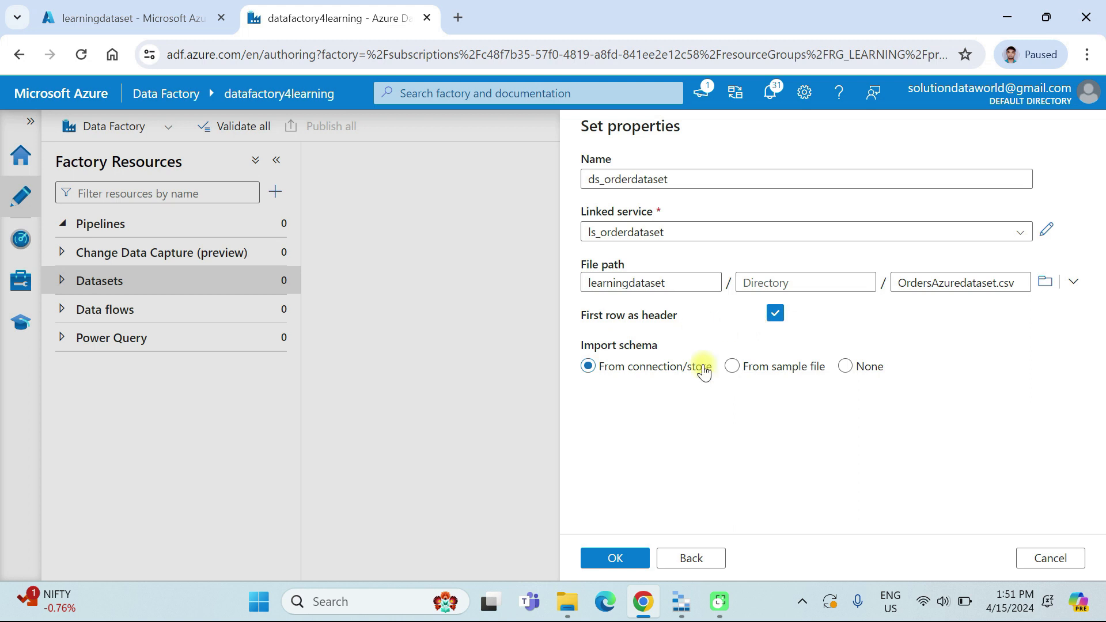
- Set the schema import to None and create the ds_orderdataset dataset
click(844, 368)
click(843, 365)
click(599, 561)
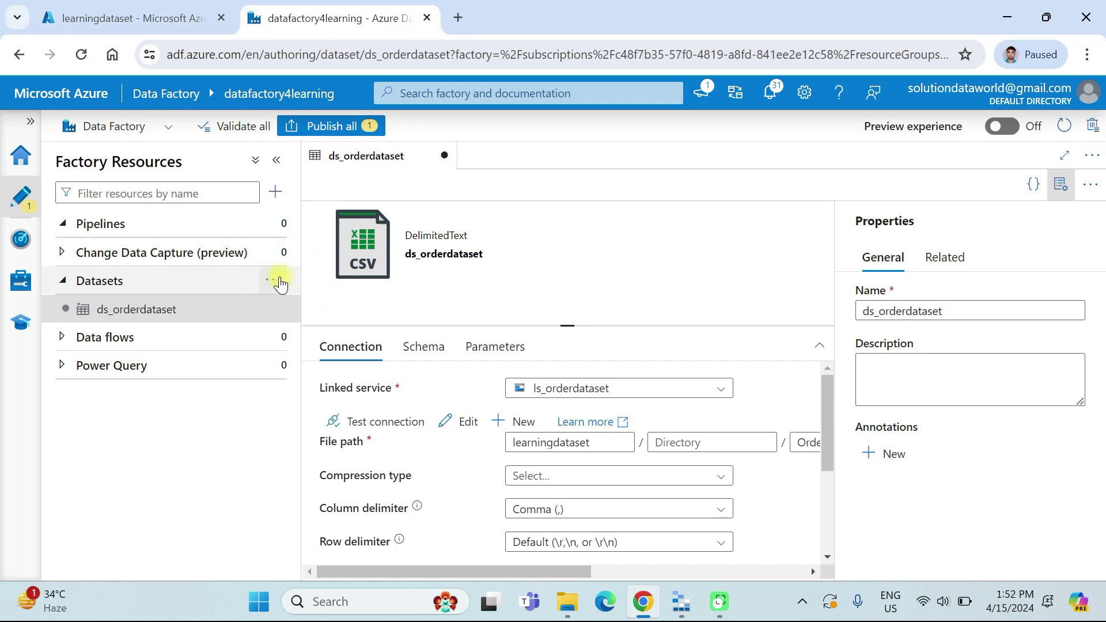
- Start another new dataset with Azure Data Lake Storage Gen2 as its data store
click(271, 281)
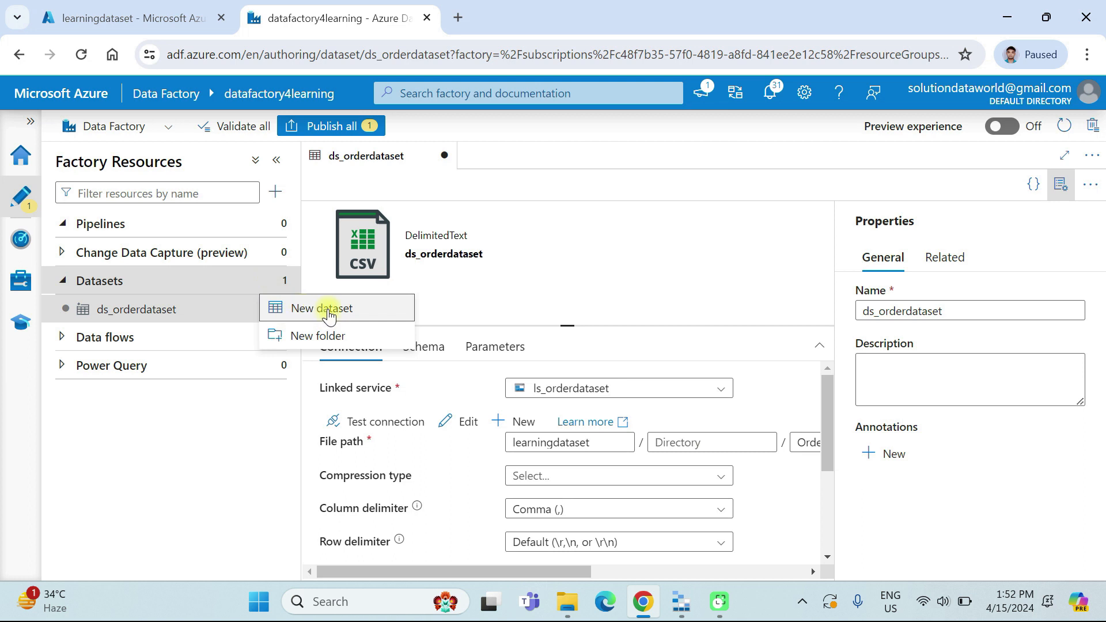
click(321, 308)
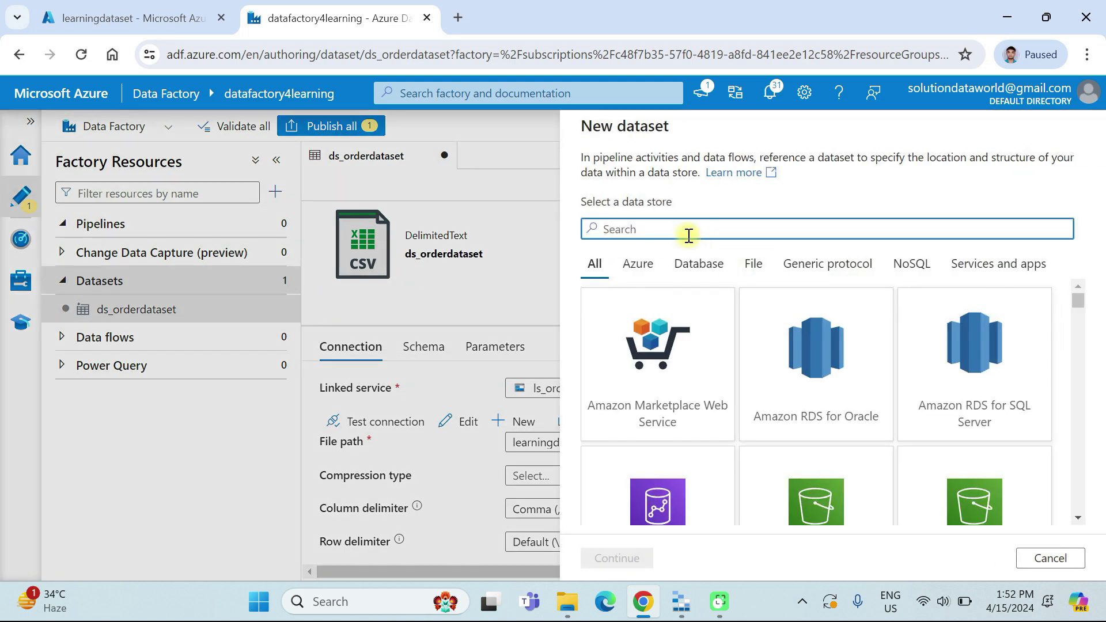
text(data)
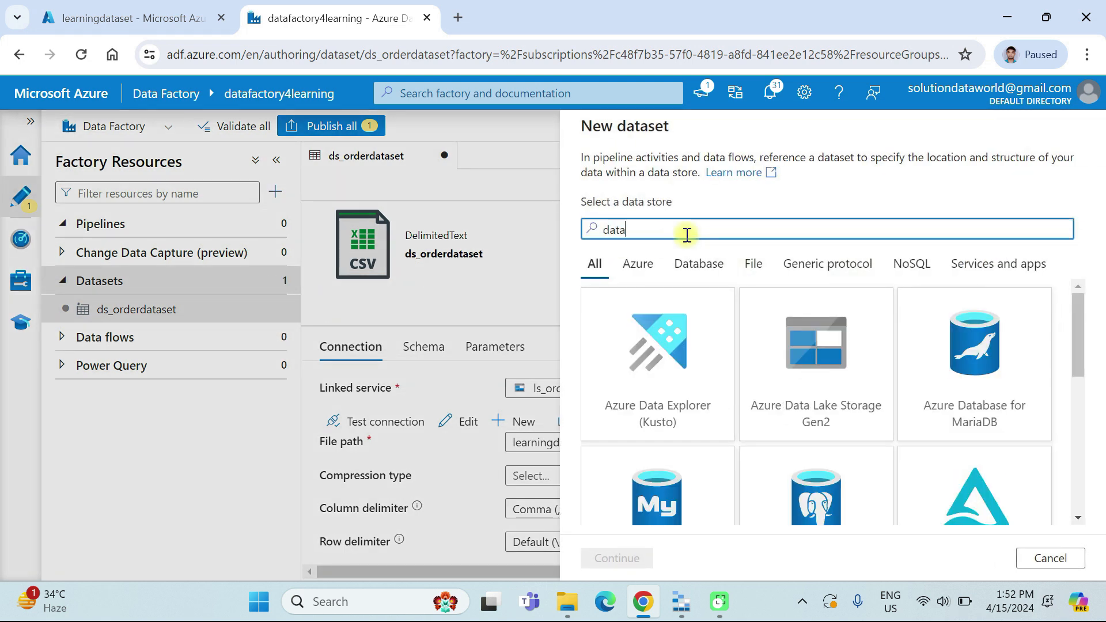
click(830, 357)
click(606, 563)
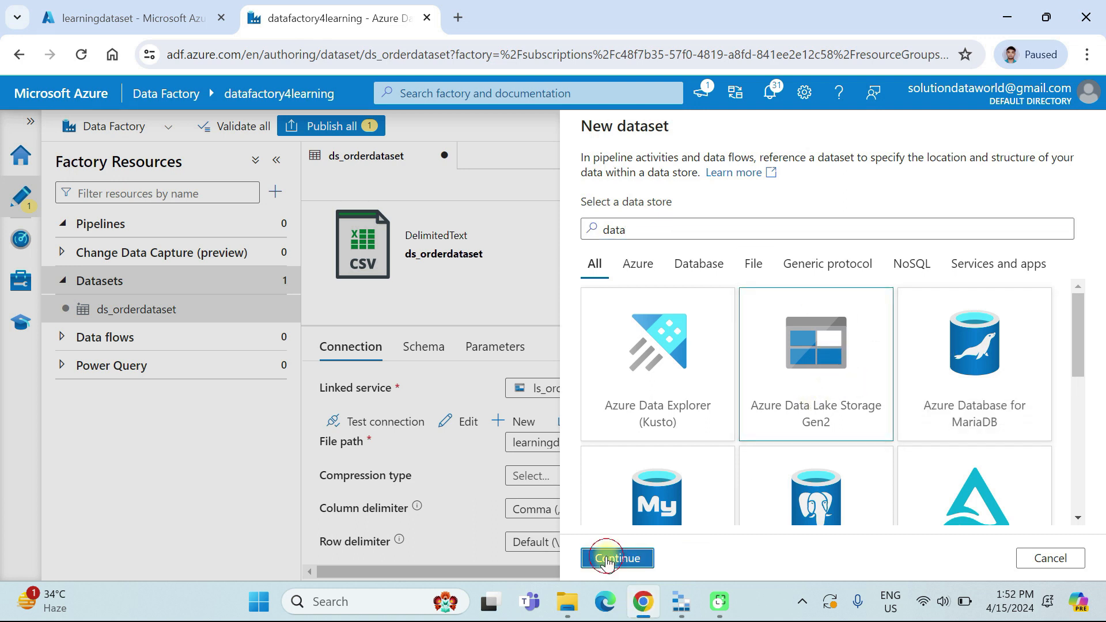
- Choose Parquet as the format of the new Data Lake dataset and continue to its properties
scroll(718, 470, down, 2)
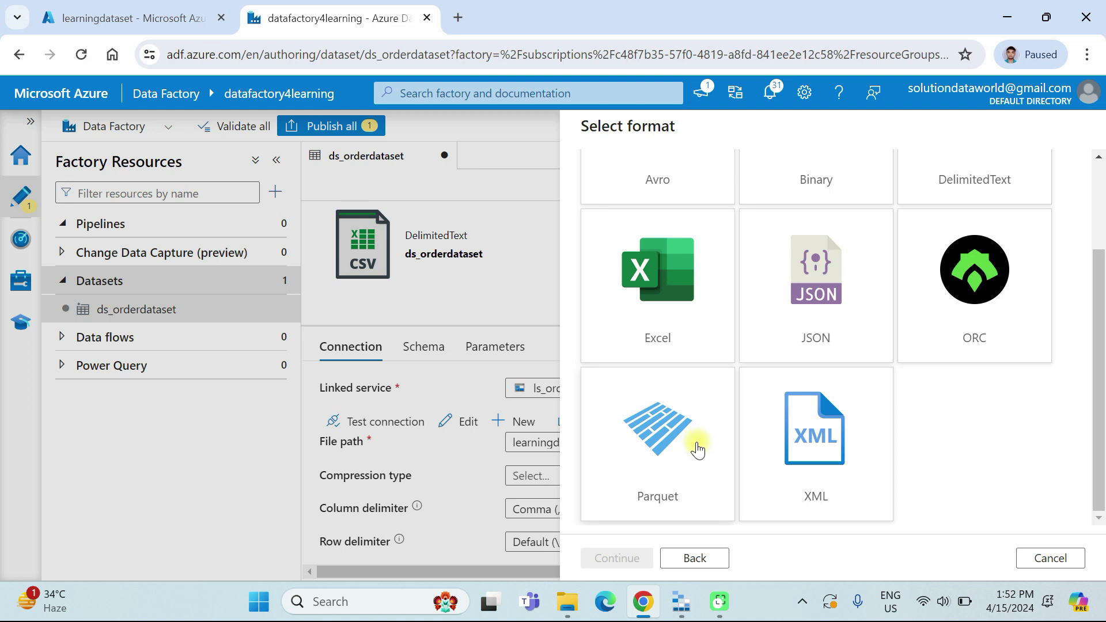
click(666, 459)
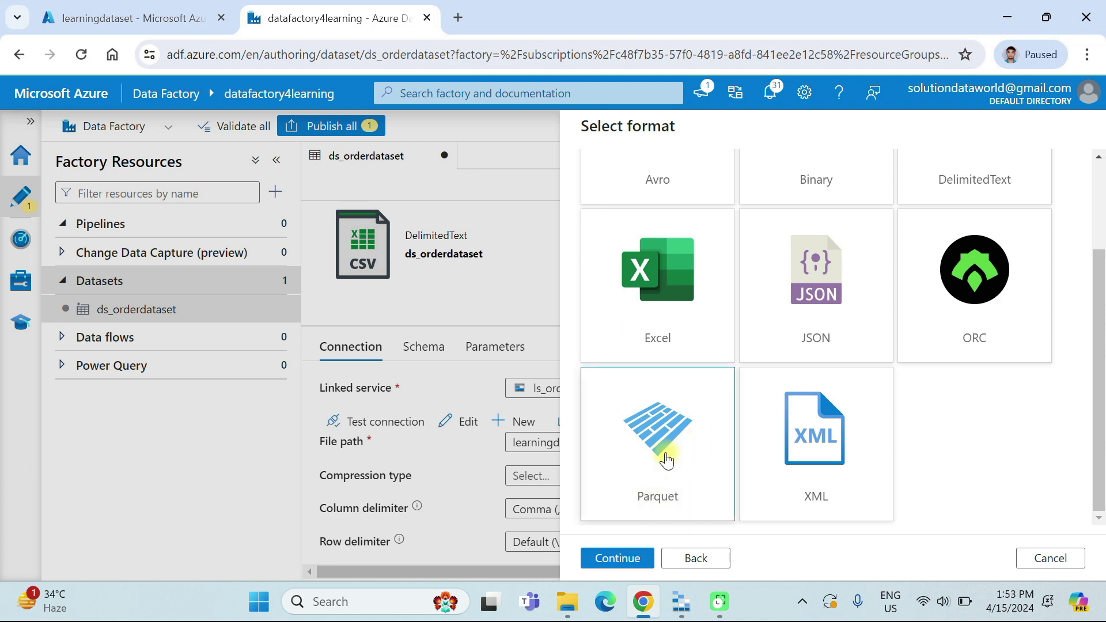
click(630, 558)
- Name the dataset ls_copydtaparquet and assign it the ls_dataLakeGen2copy linked service
click(642, 180)
double_click(636, 180)
key(BackSpace)
text(ls_copydta)
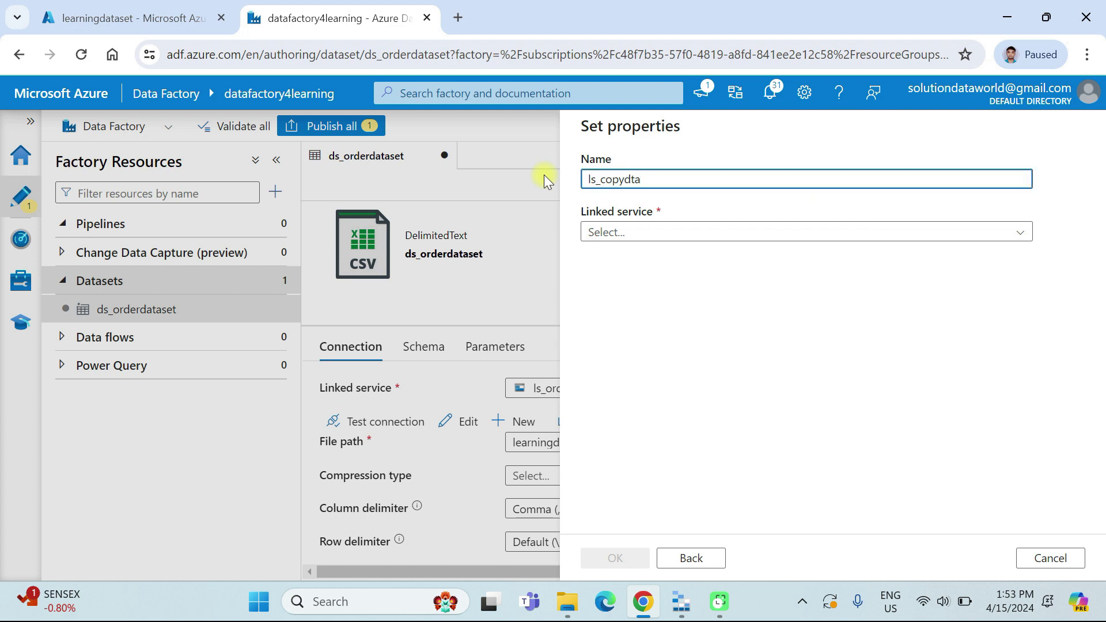
text(parquet)
click(679, 232)
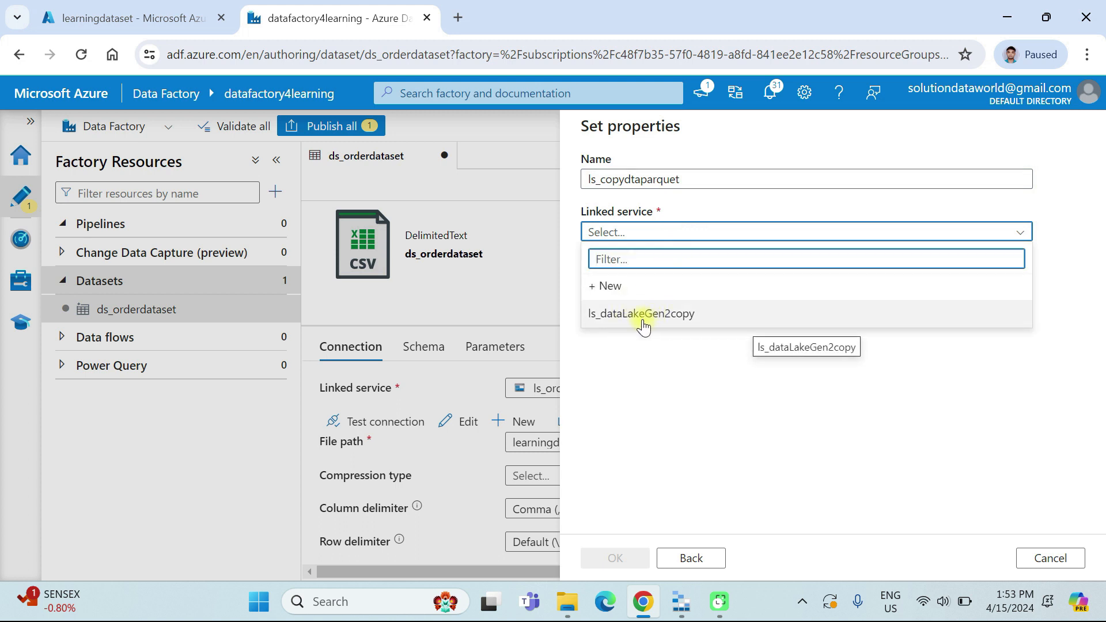
click(654, 315)
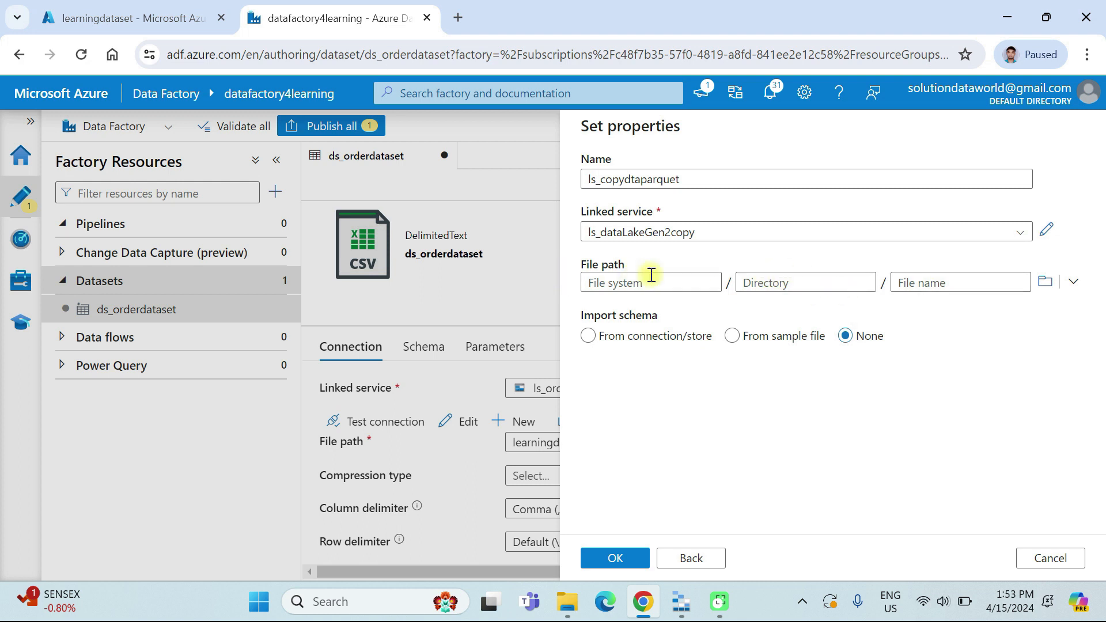
- Set the dataset's file path to the datalakegen2 file system with the directory copydata
click(1045, 282)
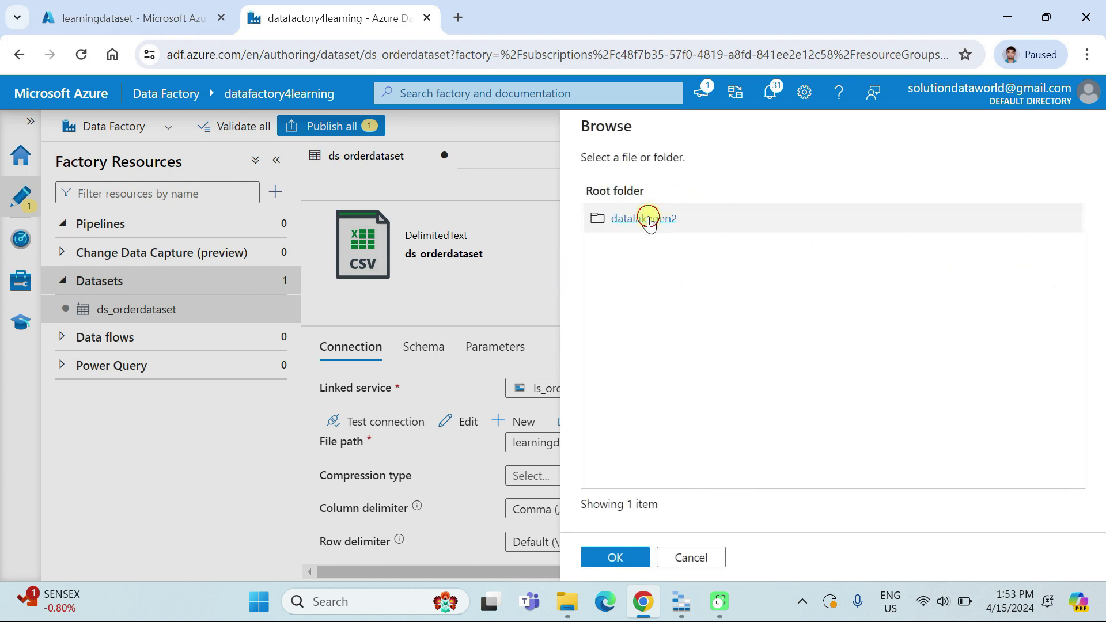
click(652, 220)
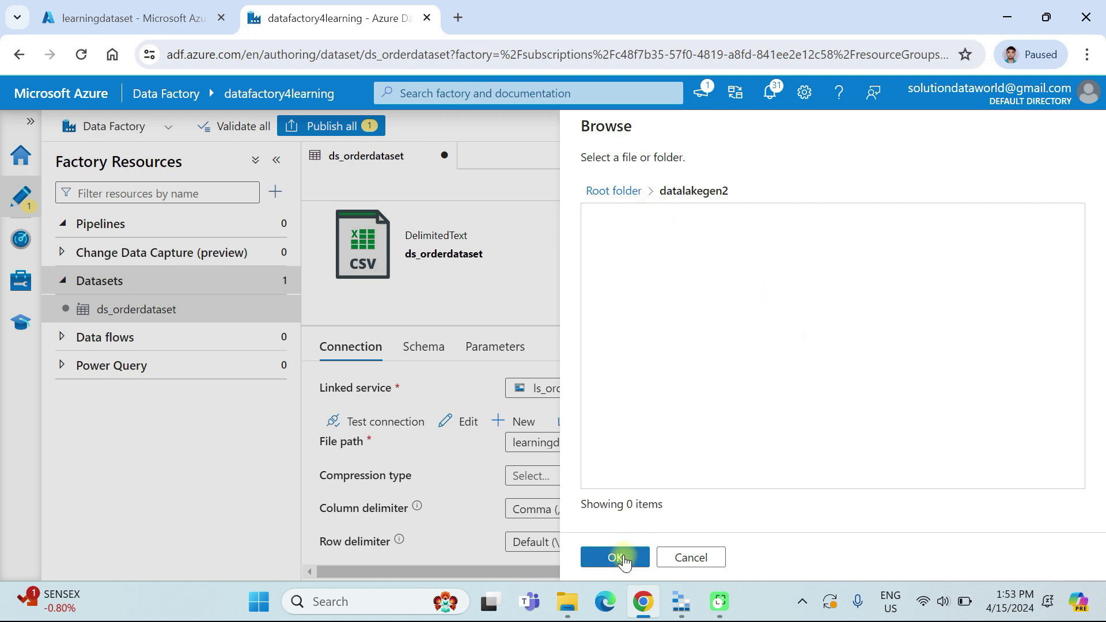
click(623, 558)
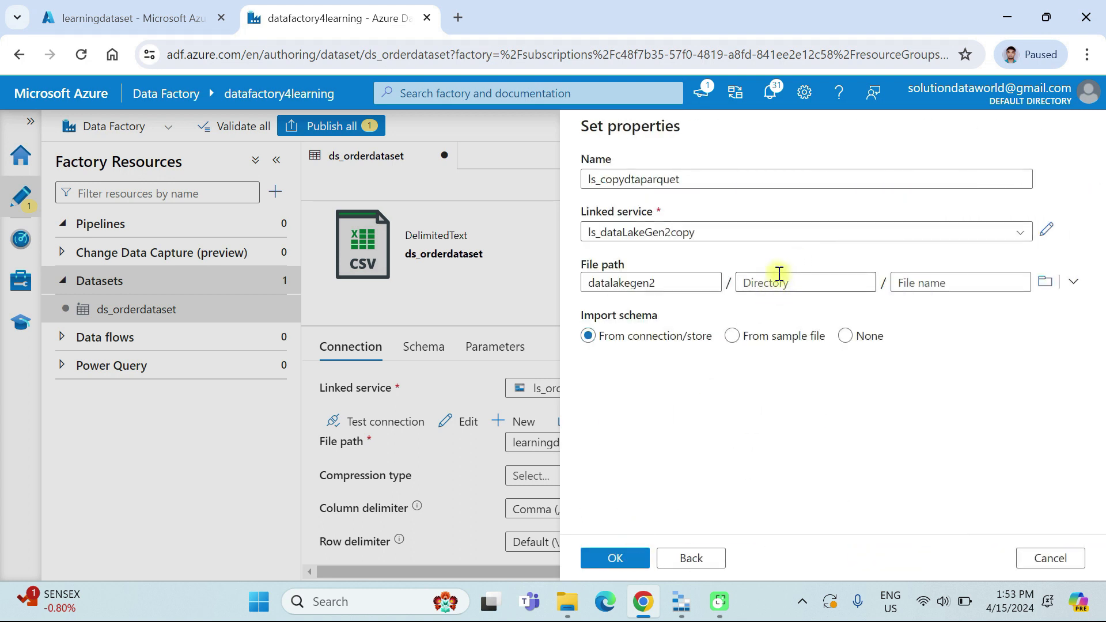
click(778, 274)
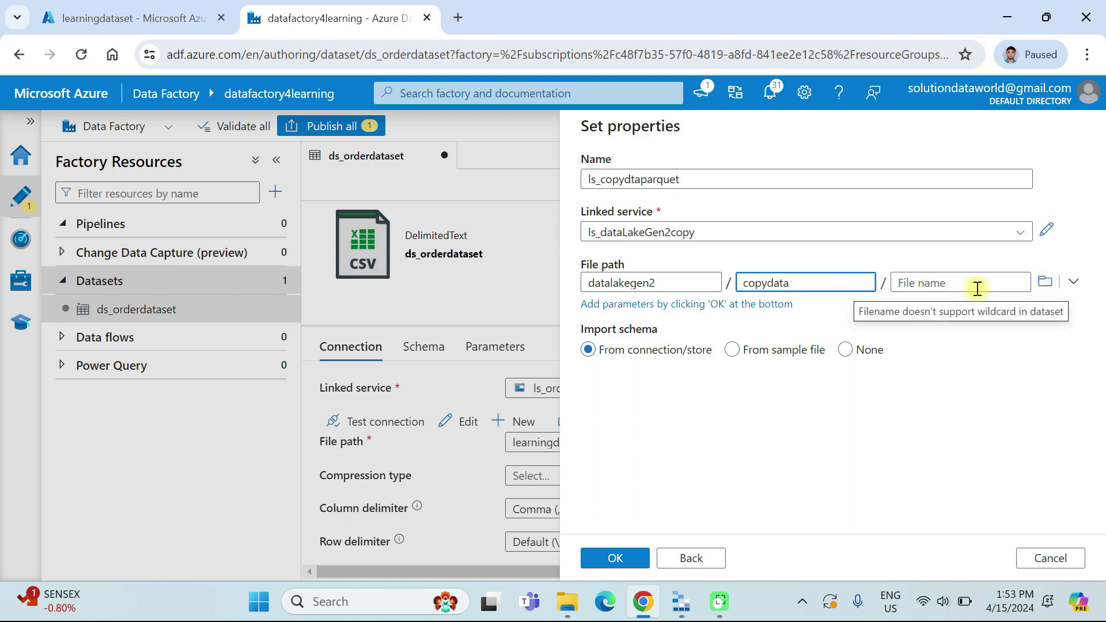
- Create the ls_copydtaparquet dataset with its schema import set to None
click(612, 558)
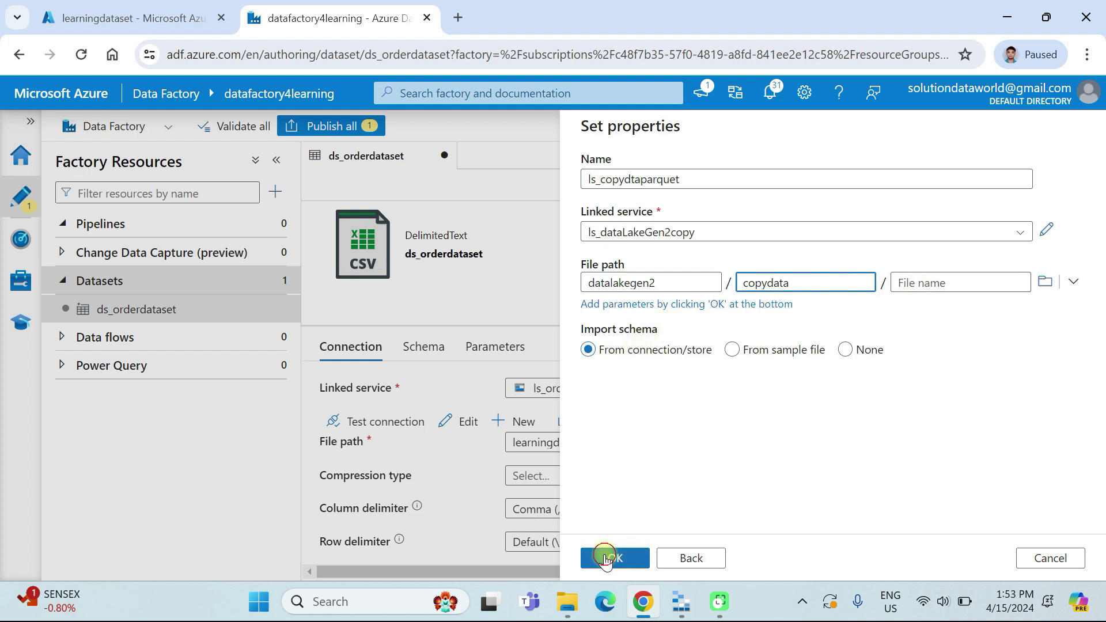
click(604, 559)
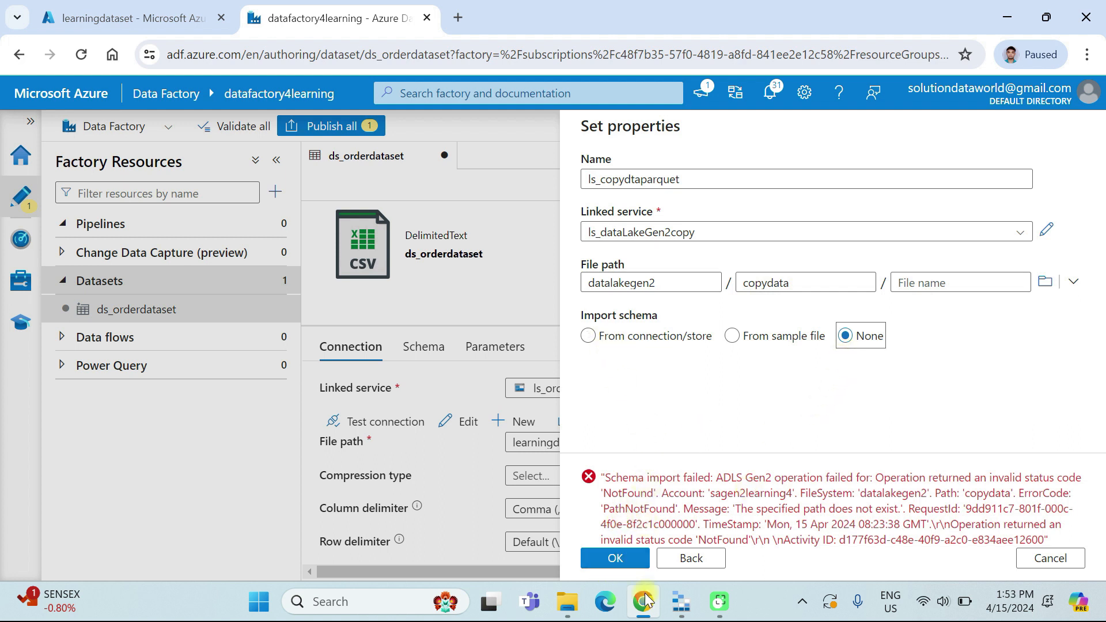
click(603, 561)
click(603, 564)
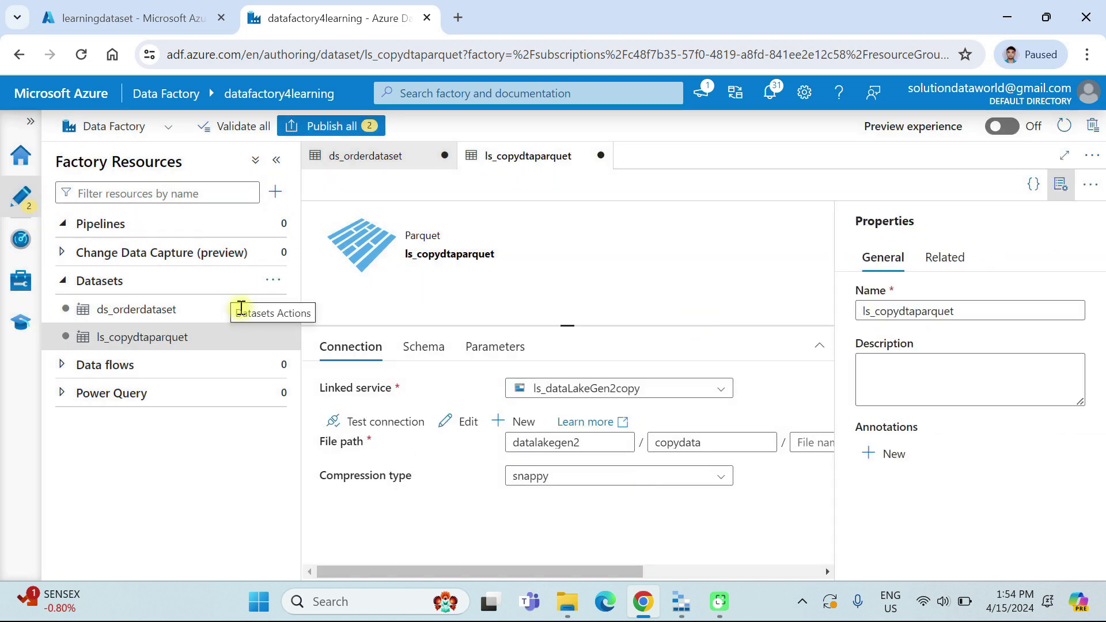
- Publish both new datasets, and check the factory's linked services before returning to authoring
drag(569, 327, 570, 381)
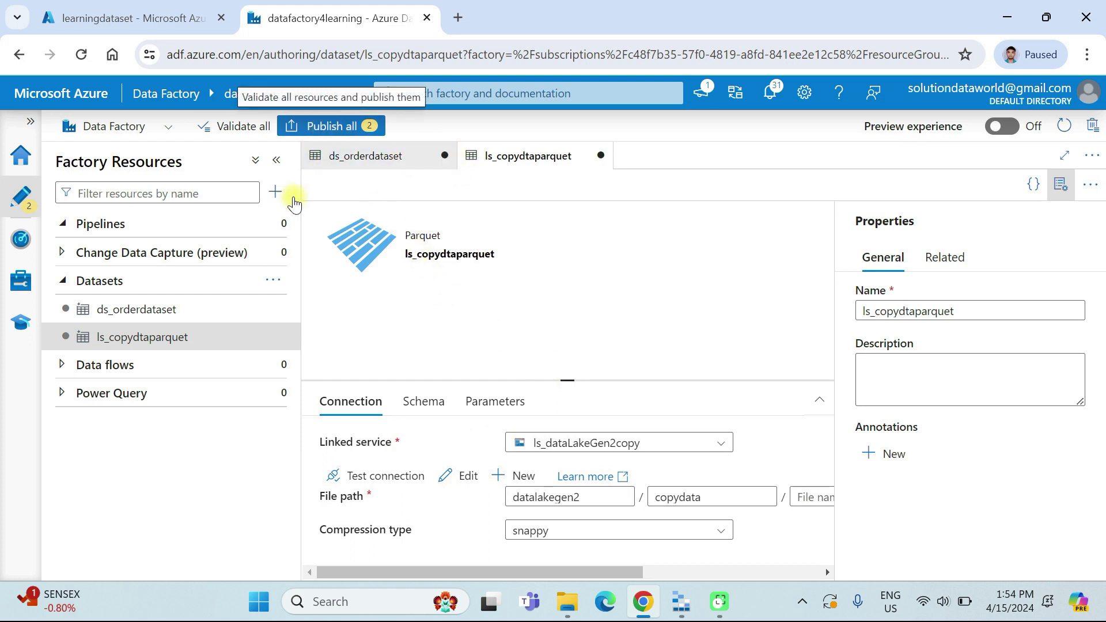
click(331, 125)
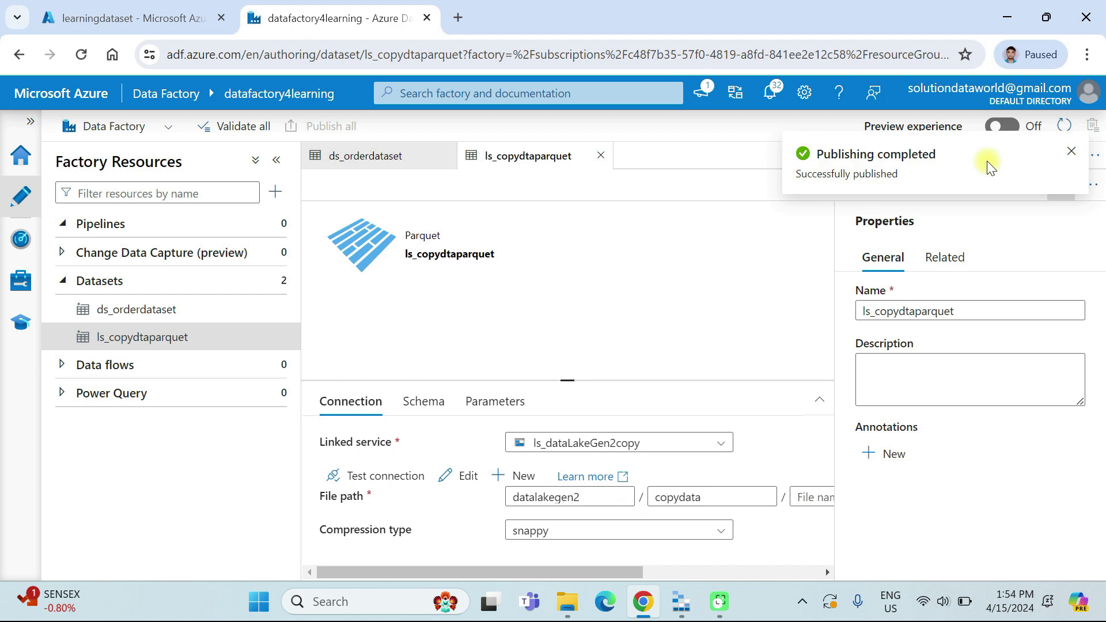
click(21, 291)
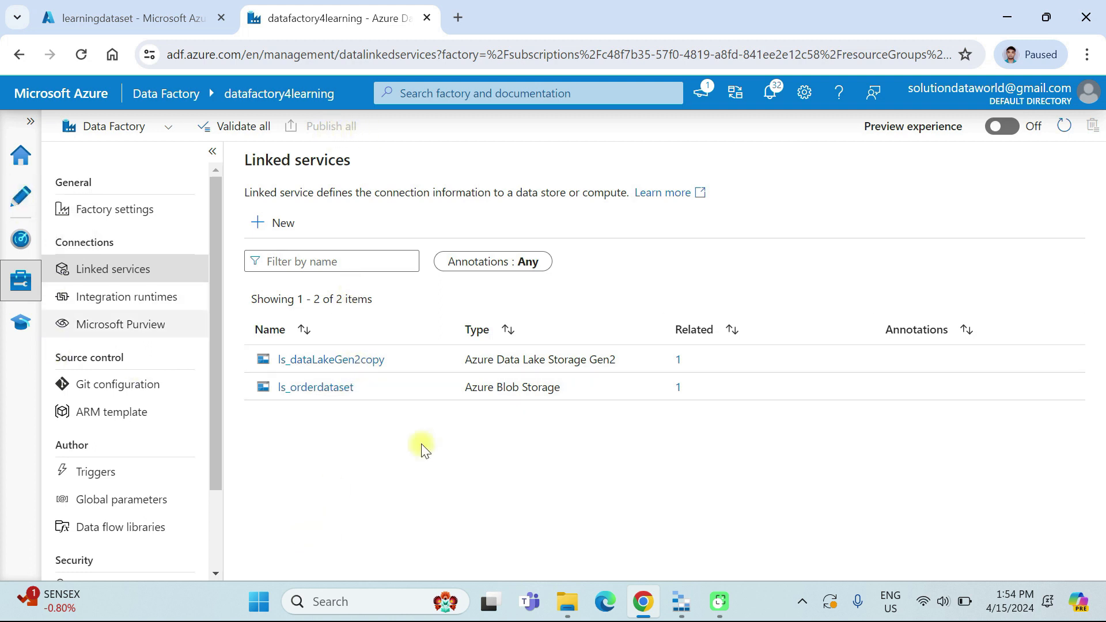
click(24, 209)
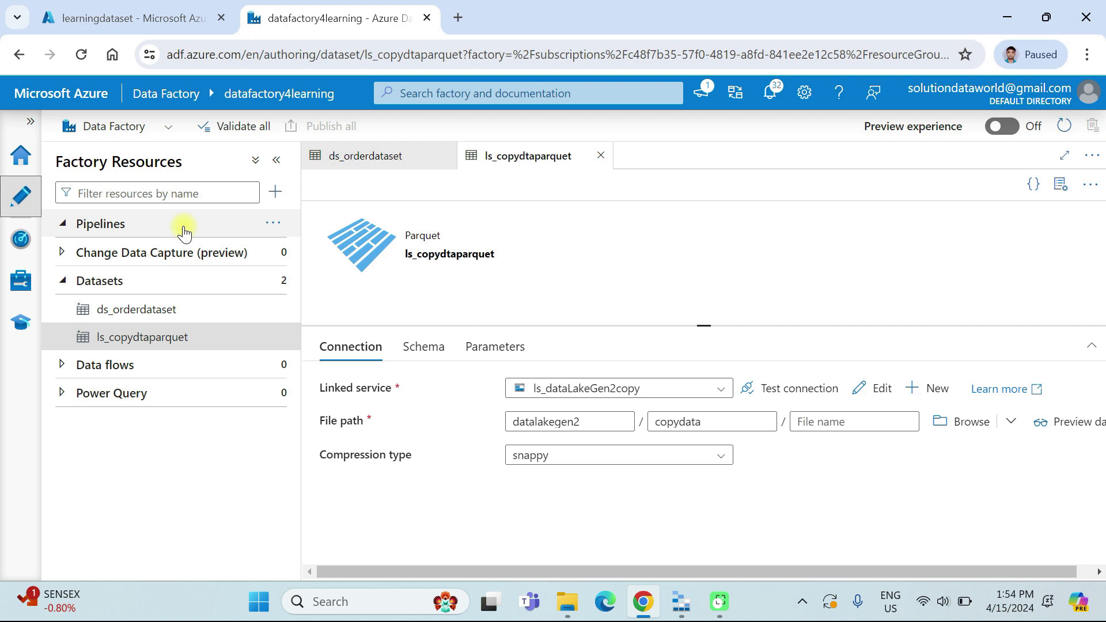
- Create a new pipeline and place a Copy data activity on its canvas
click(273, 225)
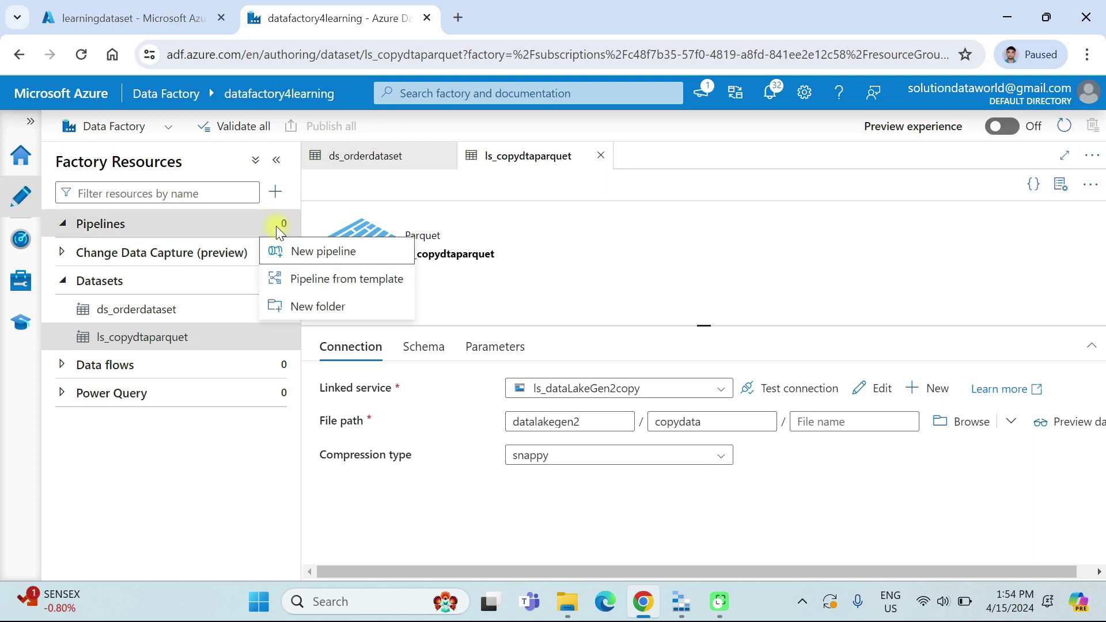
click(331, 258)
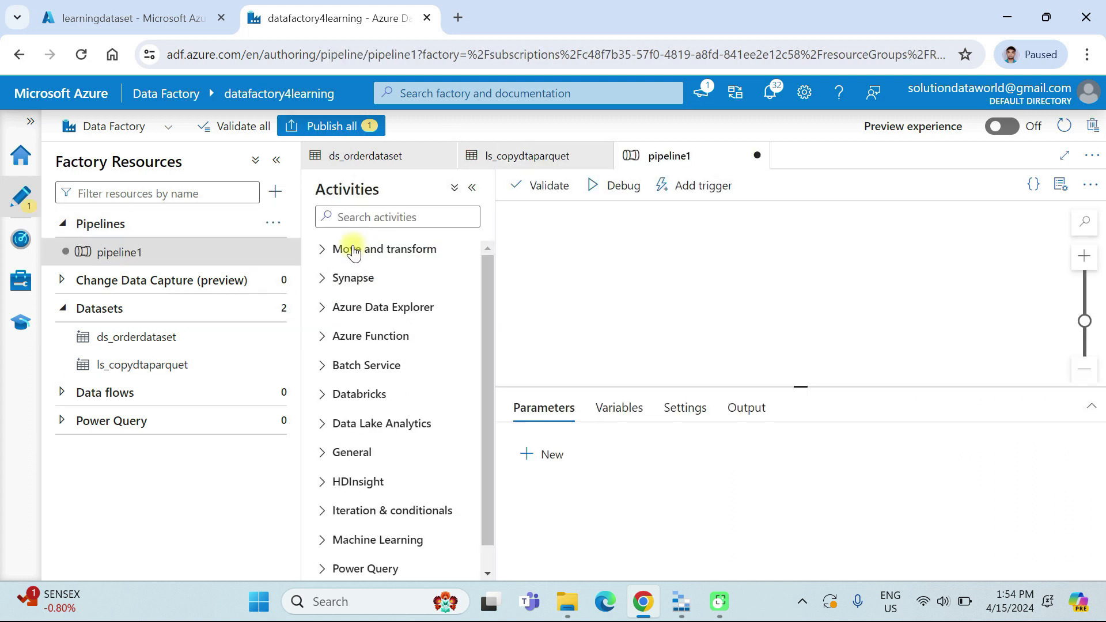
click(277, 164)
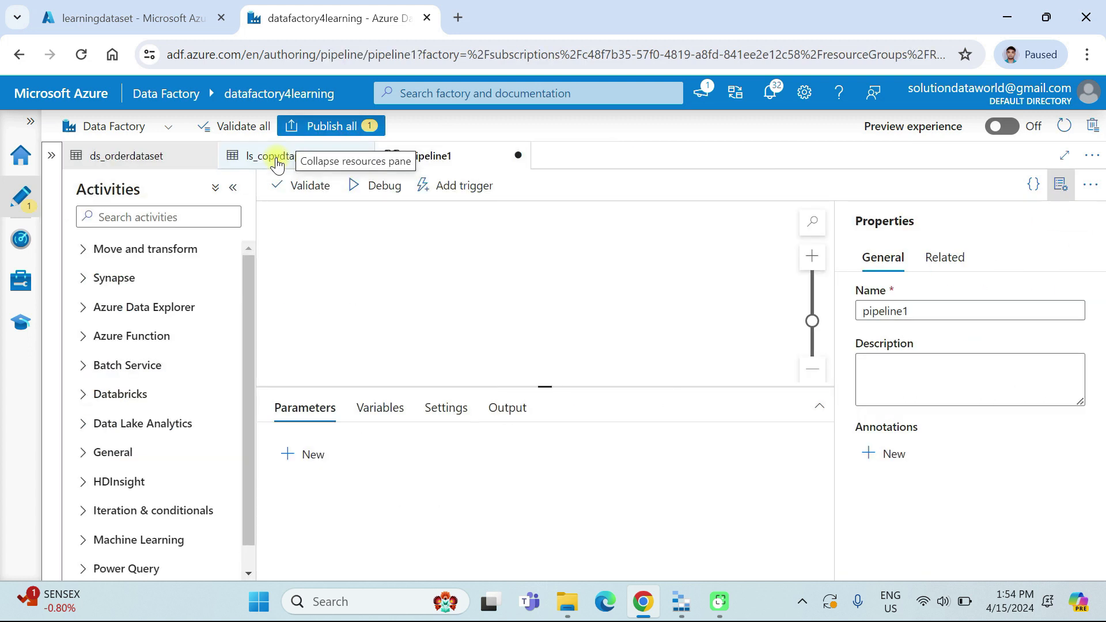
click(89, 251)
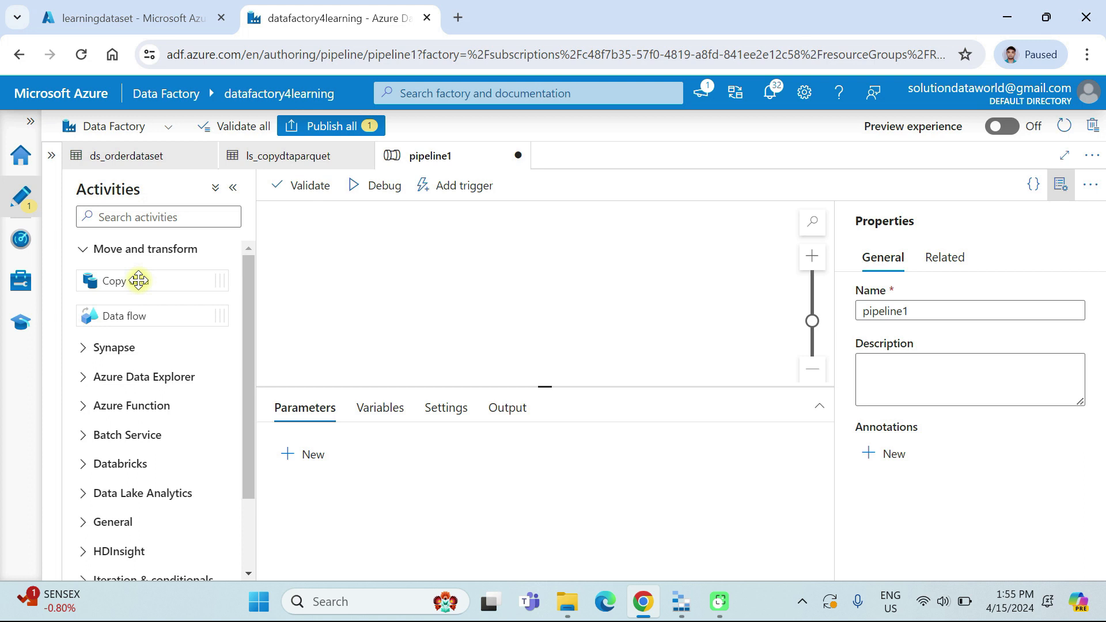
drag(112, 280, 392, 264)
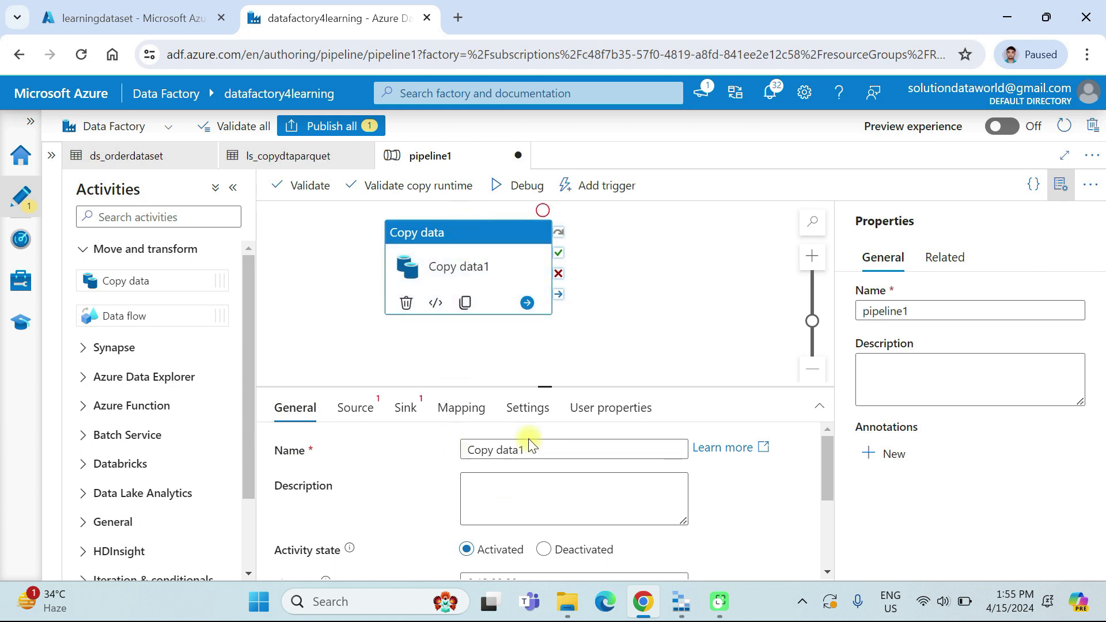
- Rename the pipeline to pipelinecopy
drag(903, 318, 823, 319)
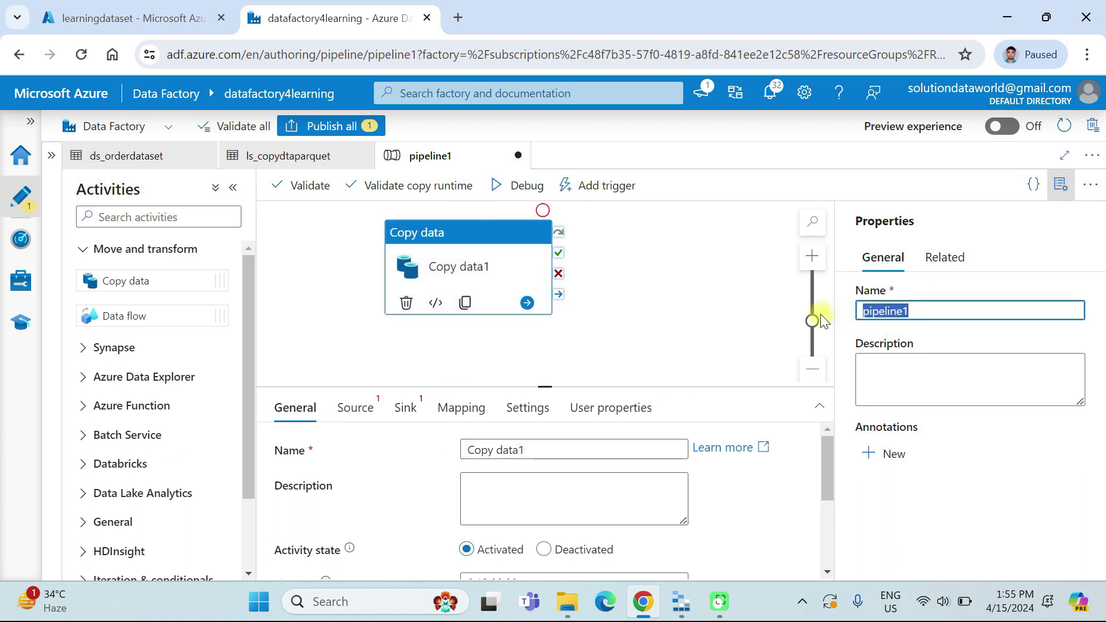
text(pipelinecopy)
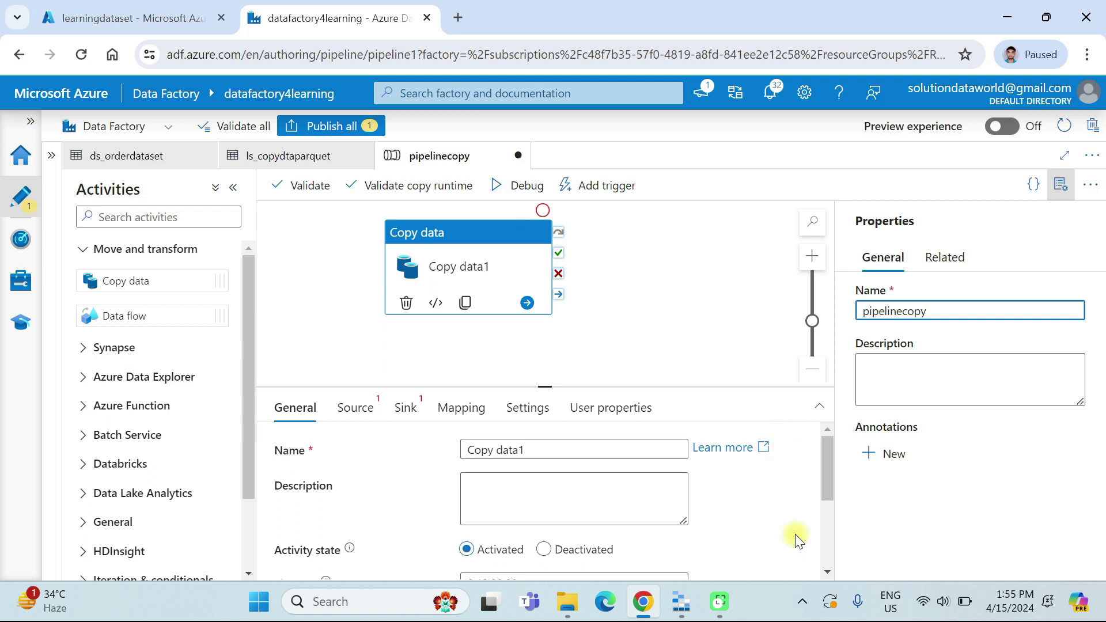
- Rename the Copy data activity to orderdatasetcopy and look through its general settings
drag(548, 452, 455, 455)
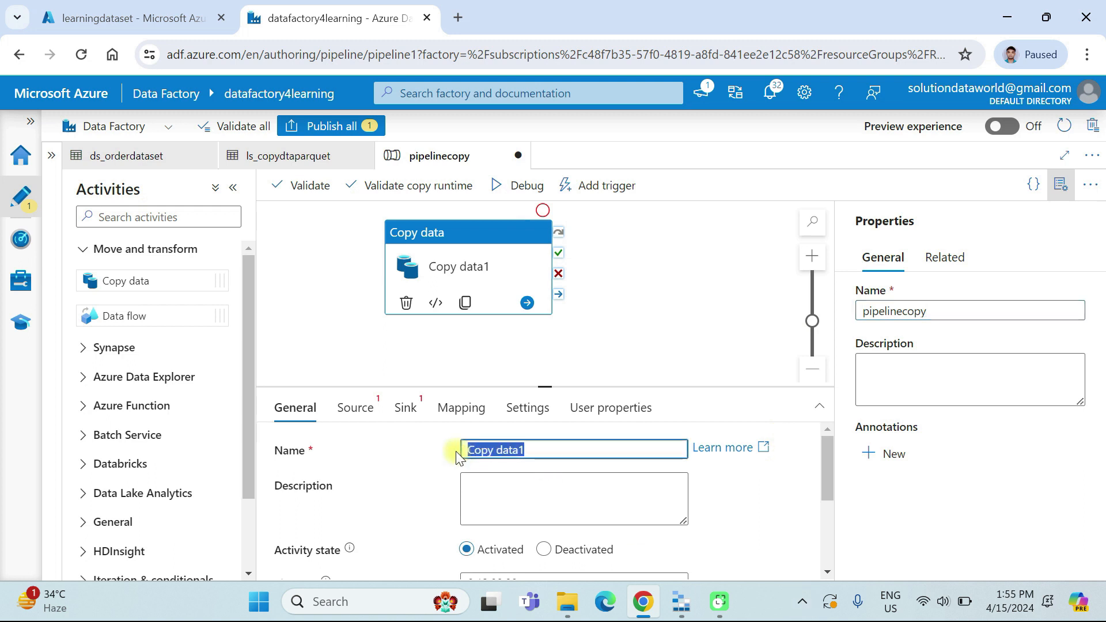
text(o)
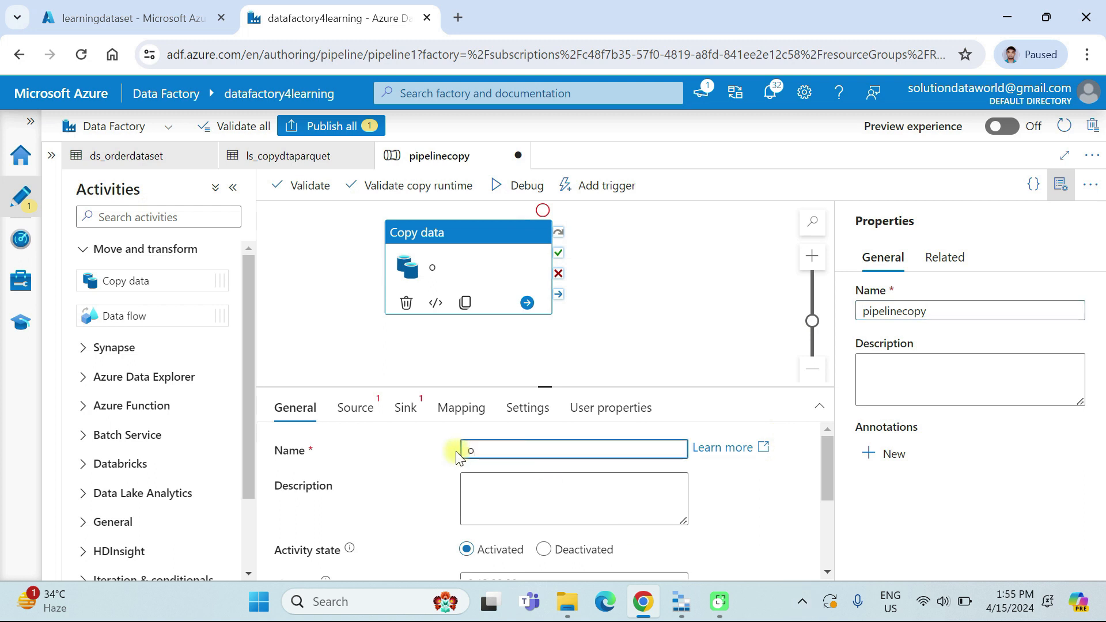
text(rderdatasetcopy)
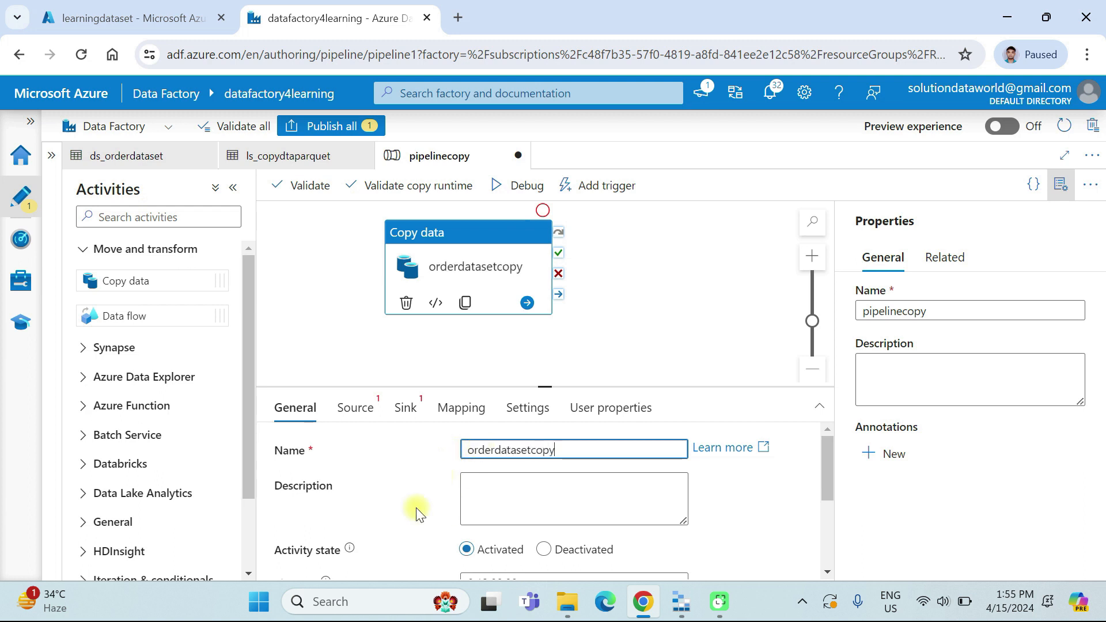
scroll(417, 513, down, 3)
scroll(417, 513, up, 1)
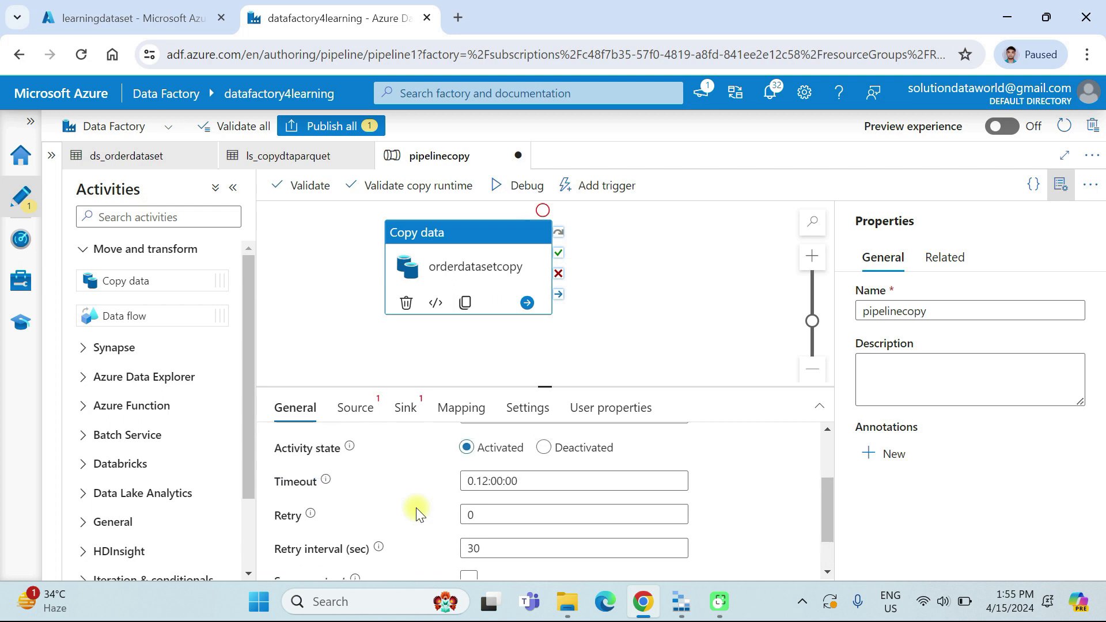
scroll(416, 513, down, 1)
scroll(417, 513, up, 2)
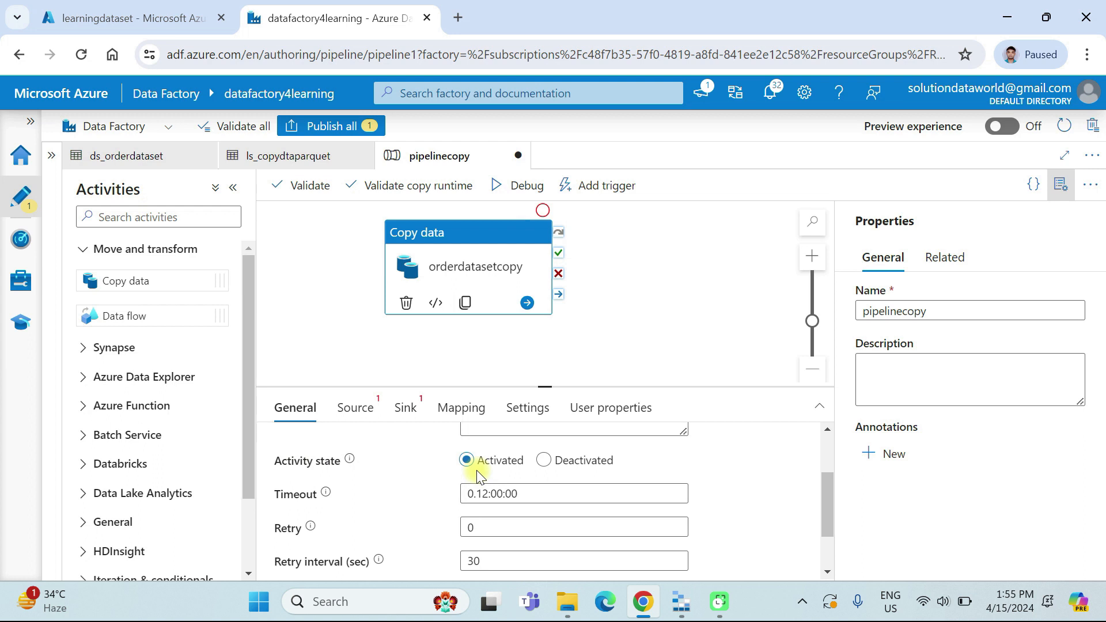
scroll(475, 469, down, 3)
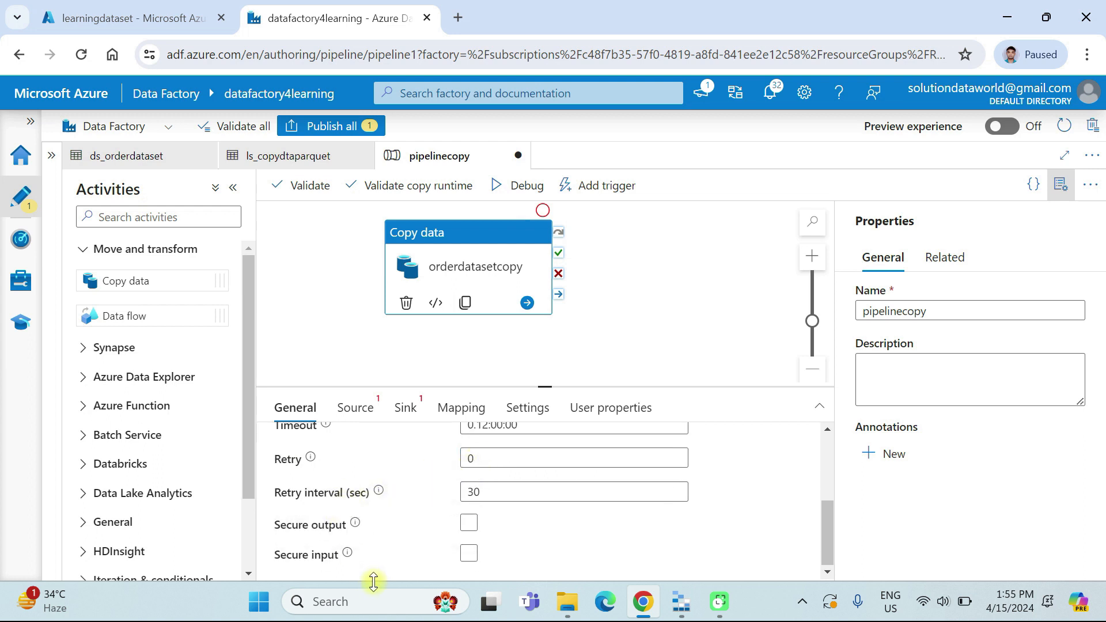
scroll(397, 504, up, 6)
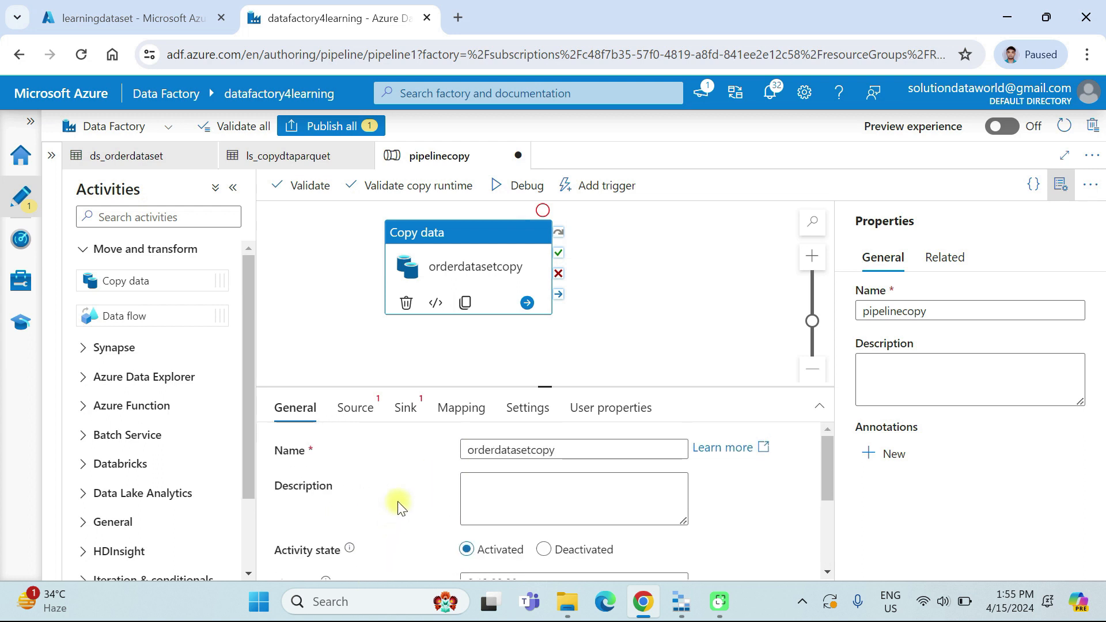
- Set the copy activity's source dataset to ds_orderdataset
click(366, 411)
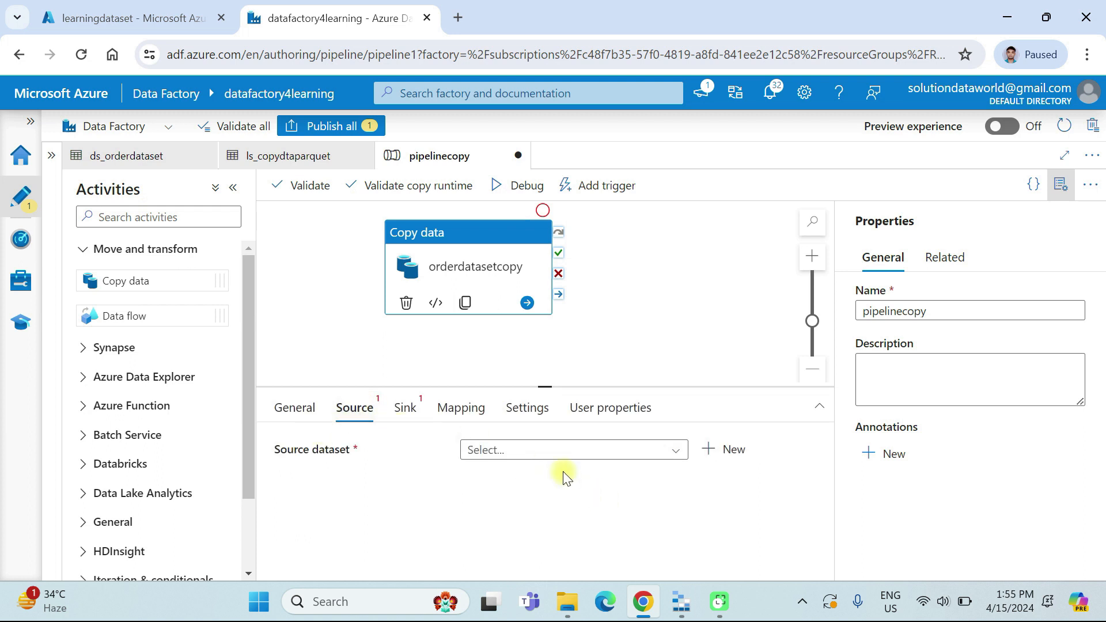
click(546, 460)
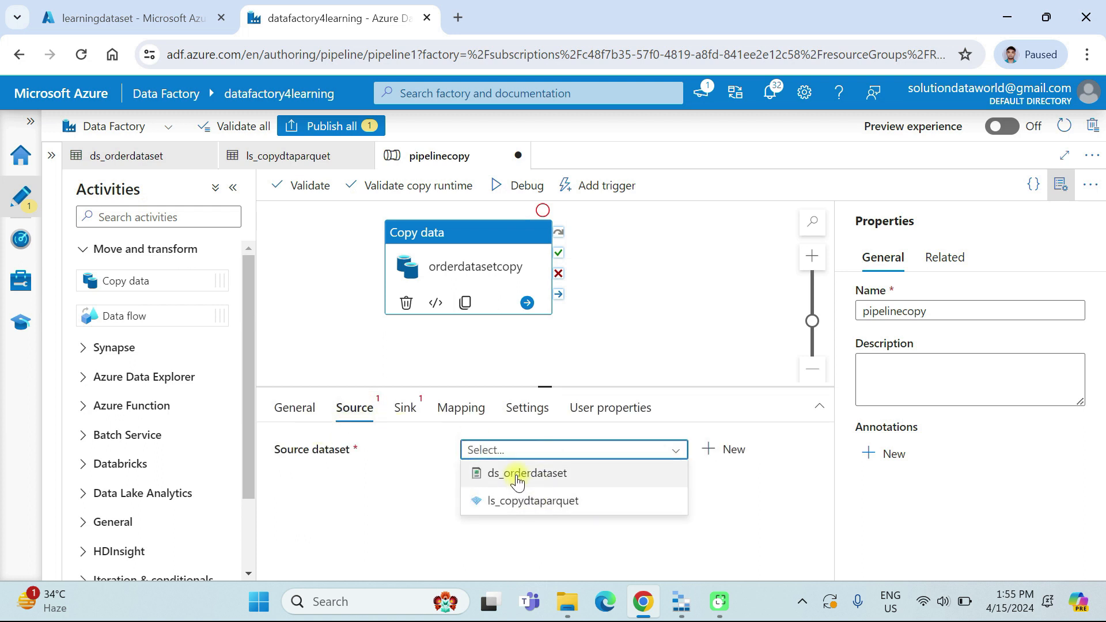
click(552, 480)
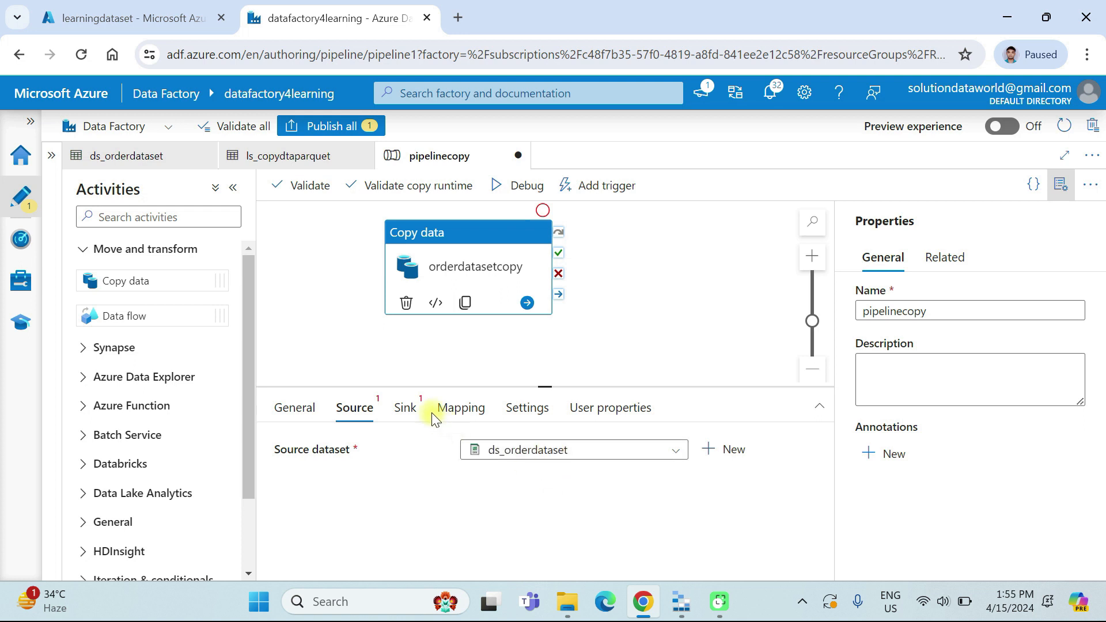
- Turn off the Recursively option in the copy activity's source settings
click(404, 410)
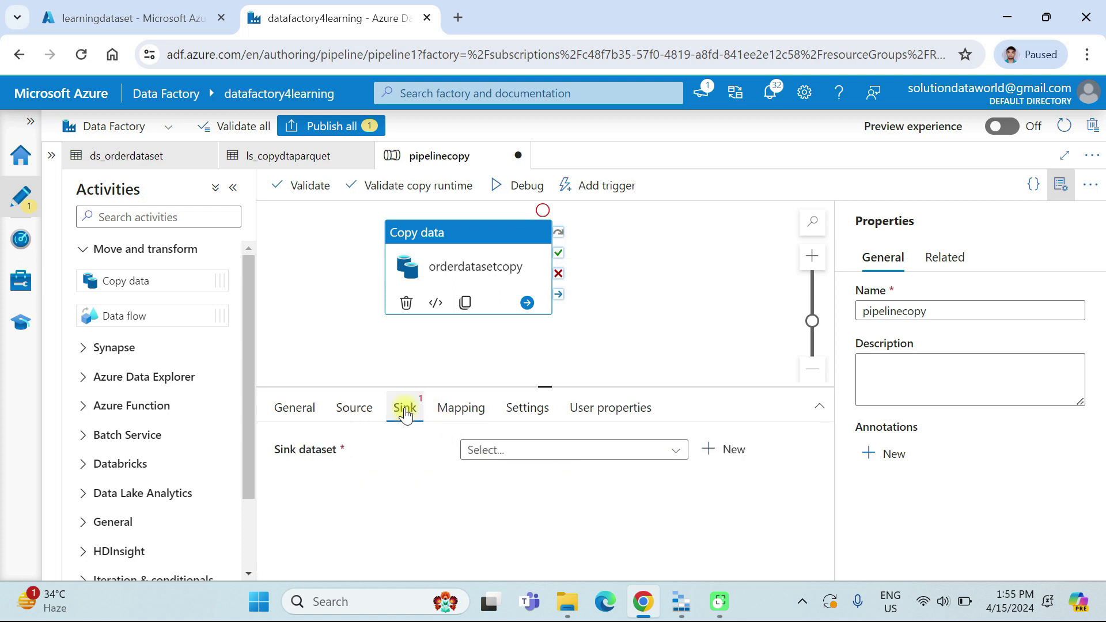
click(338, 410)
drag(539, 386, 539, 287)
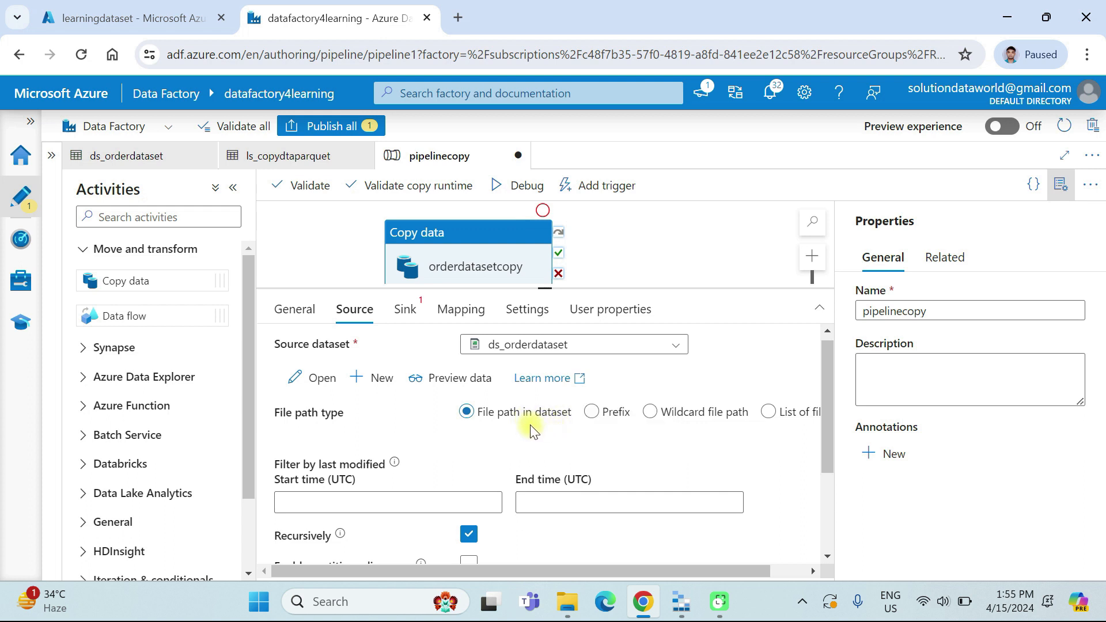
scroll(515, 448, down, 2)
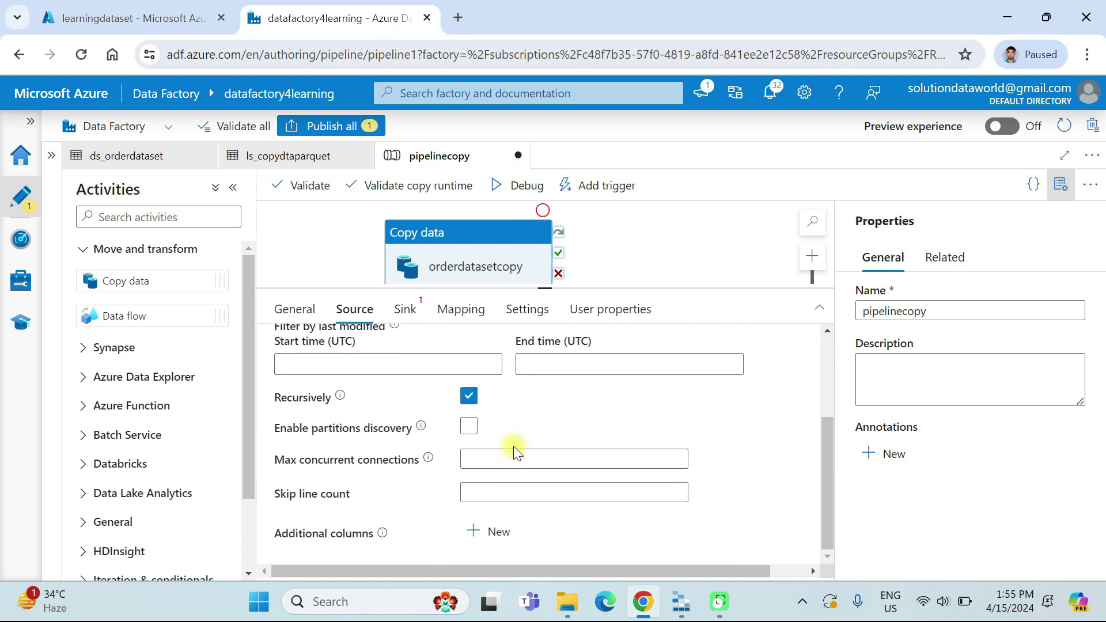
scroll(513, 445, up, 1)
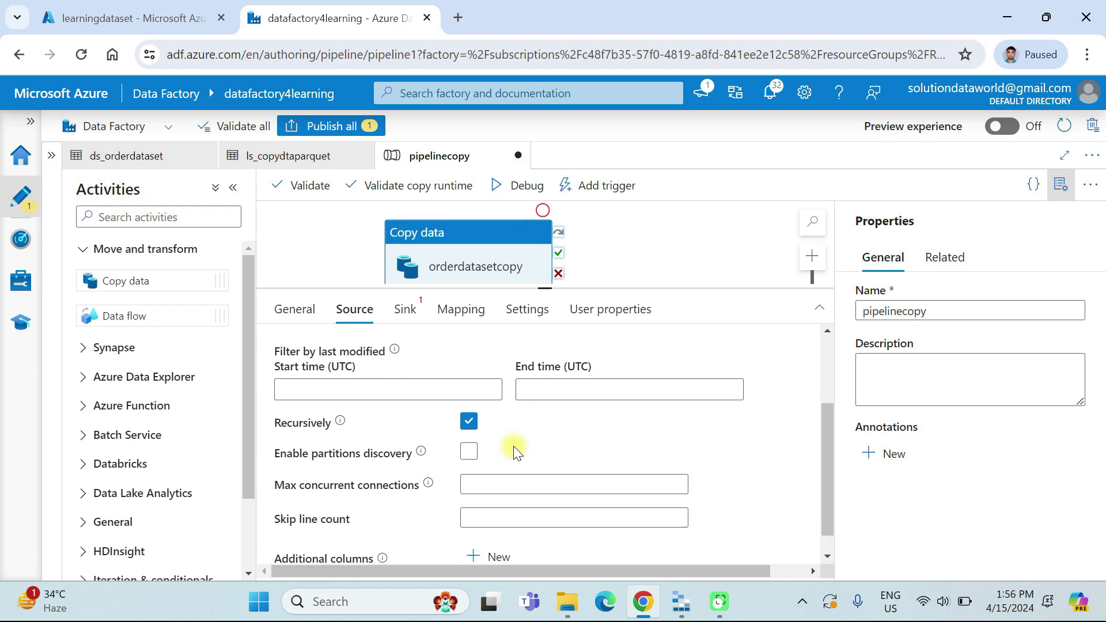
click(469, 429)
click(469, 429)
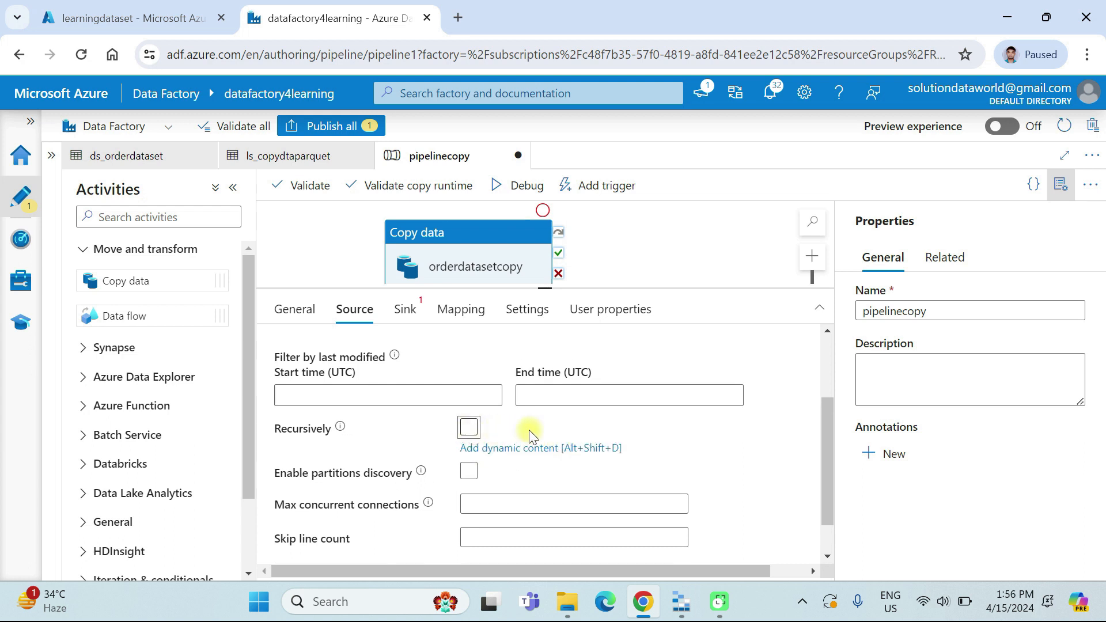
scroll(529, 435, up, 4)
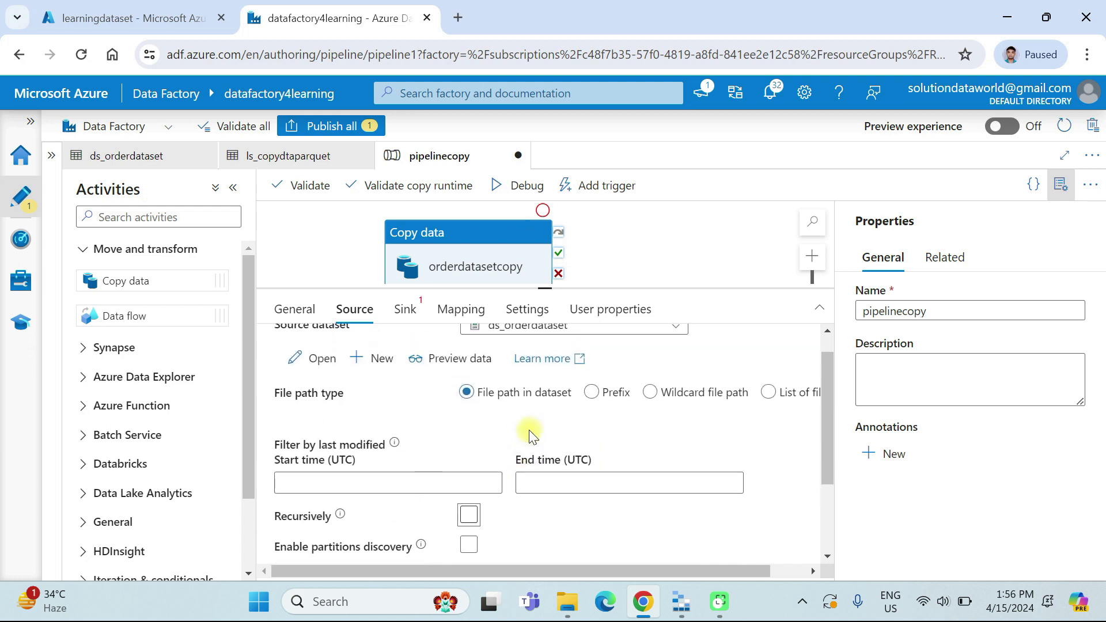
- Preview the source dataset's order records, then close the preview
click(452, 377)
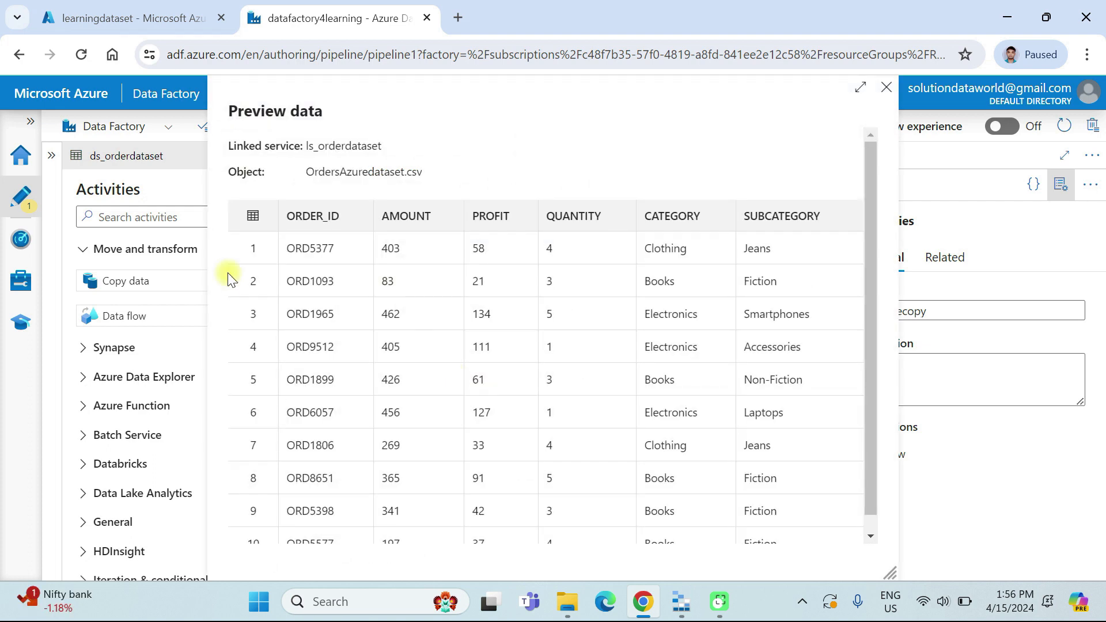
scroll(496, 445, down, 1)
scroll(497, 445, up, 1)
click(887, 89)
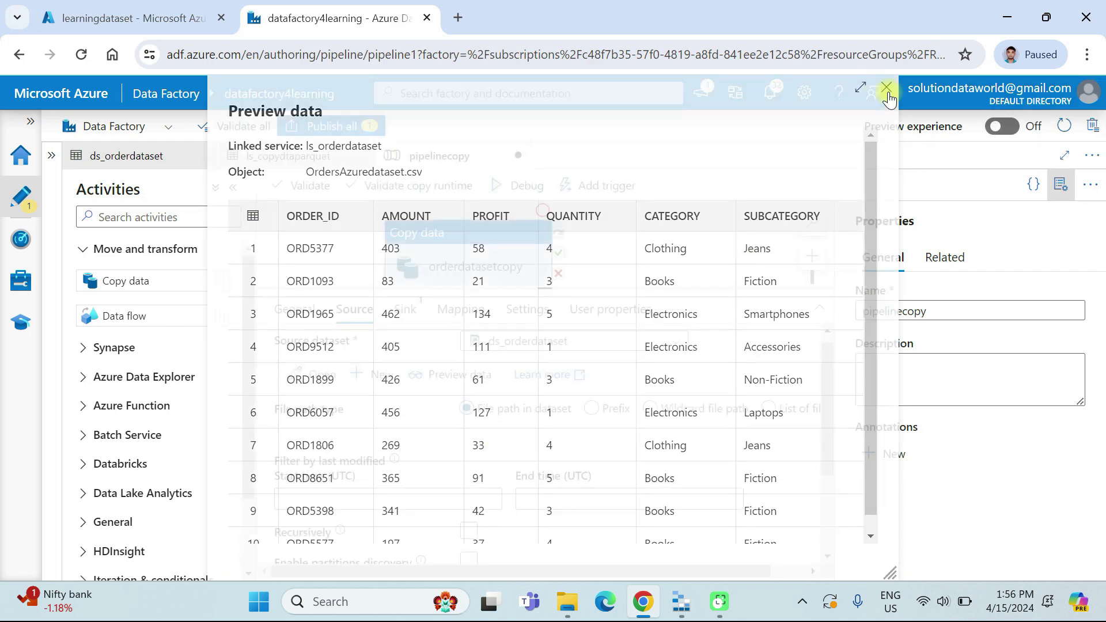
- Set the copy activity's sink dataset to ls_copydtaparquet and look over the available copy behavior options
click(406, 309)
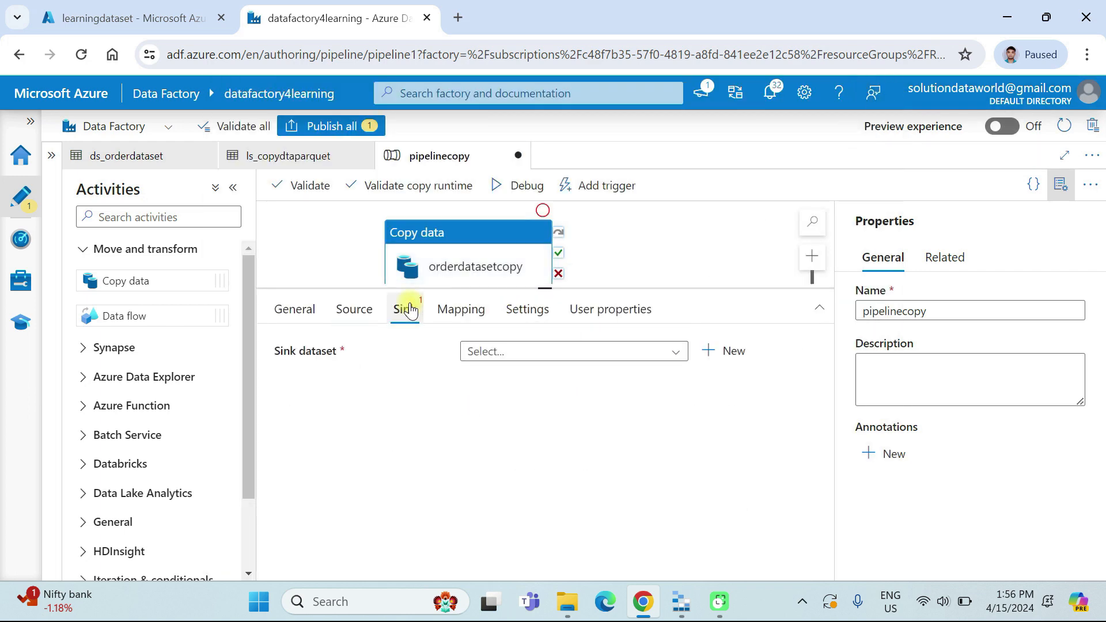
click(522, 351)
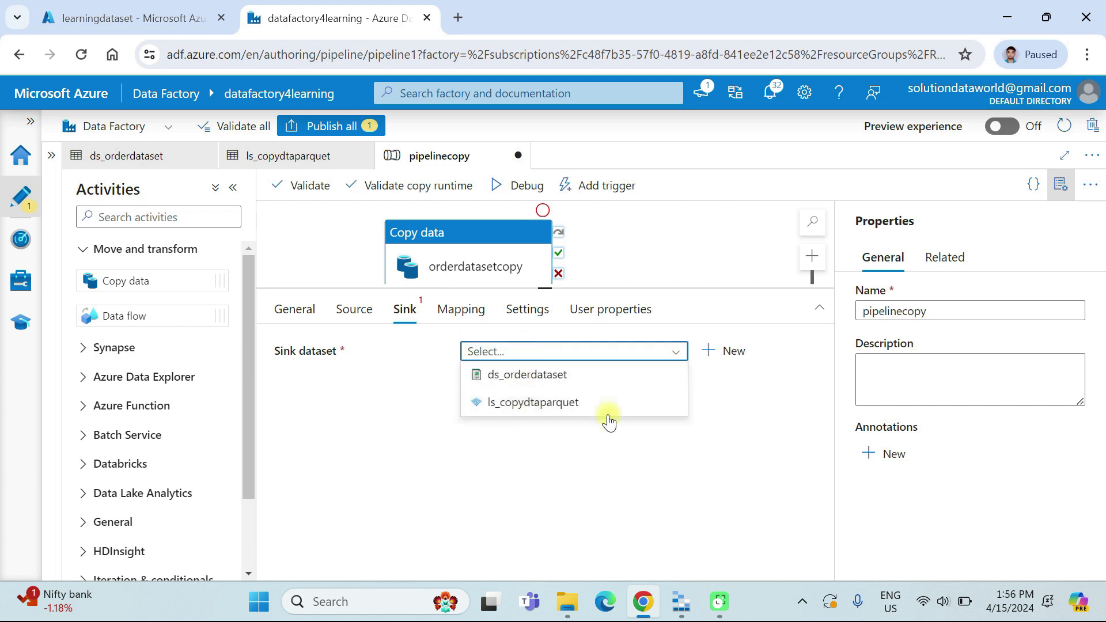
click(559, 406)
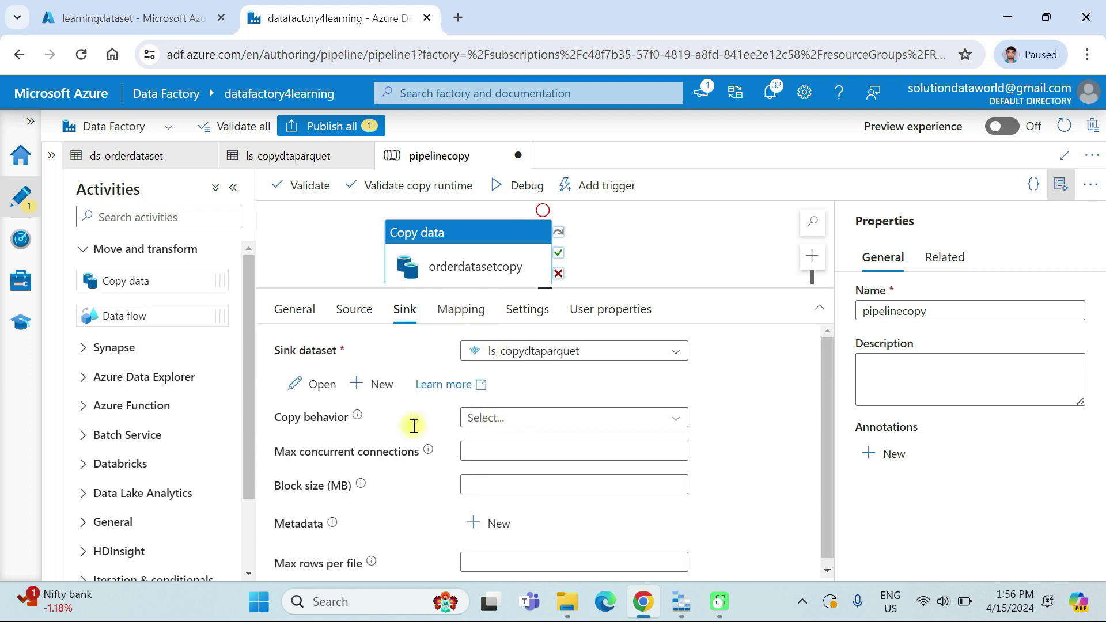
click(515, 418)
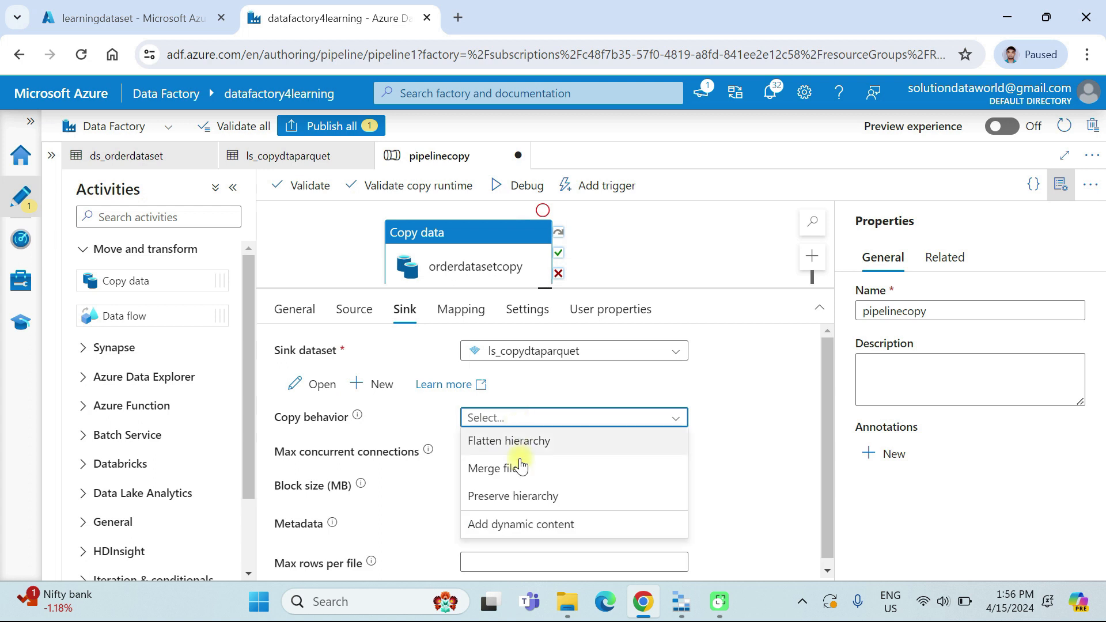
click(764, 461)
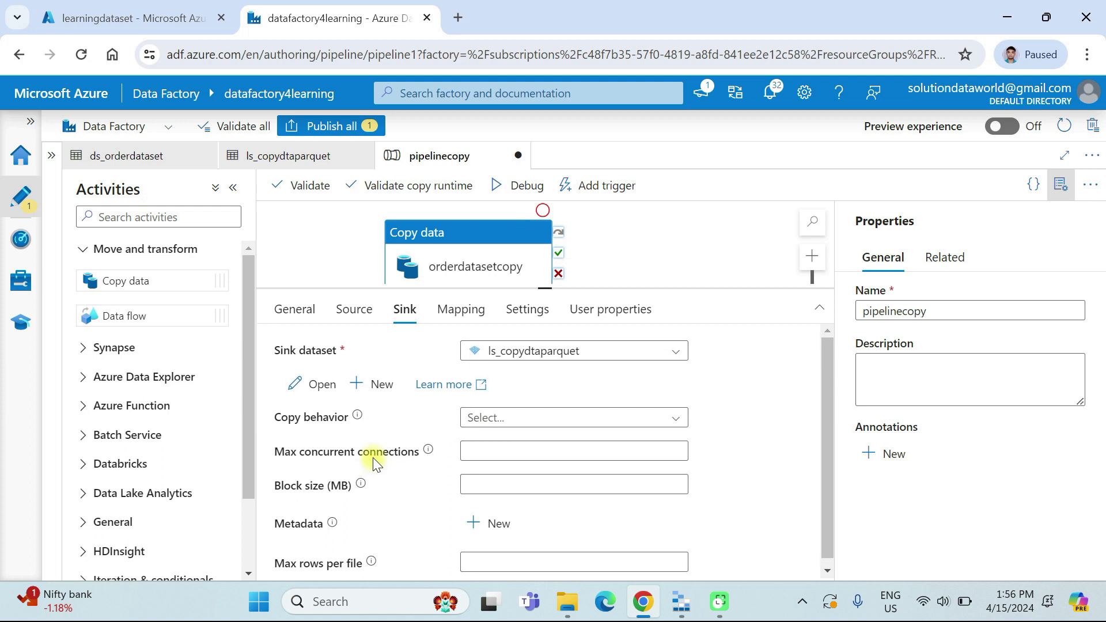
- Review the copy activity's mapping, settings and user properties, and return to its general settings with more canvas showing
click(457, 312)
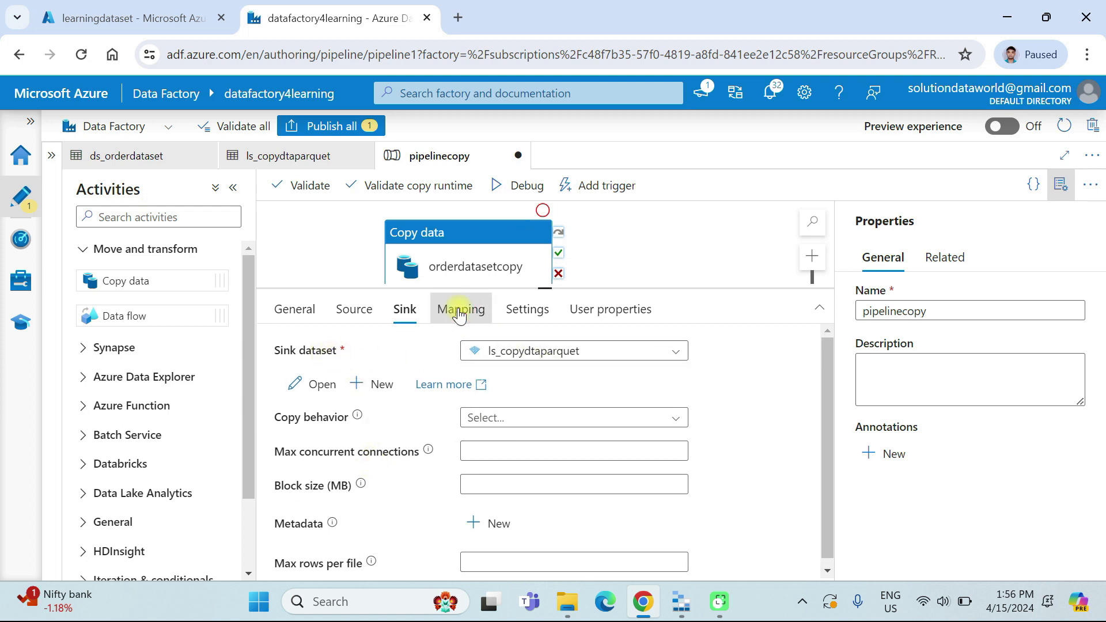
click(544, 314)
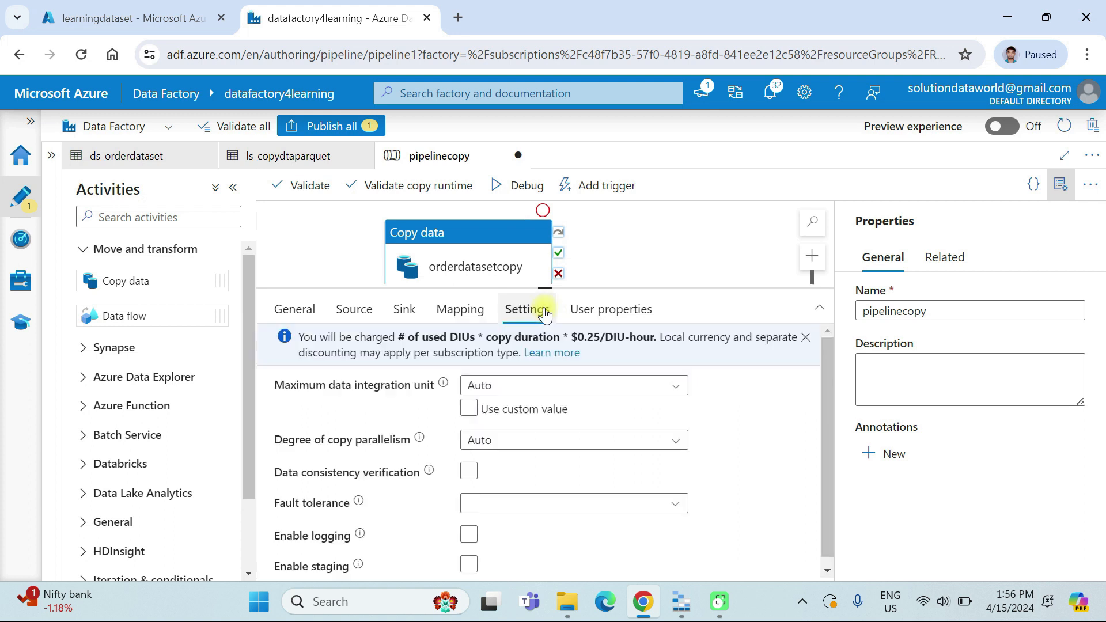
click(616, 315)
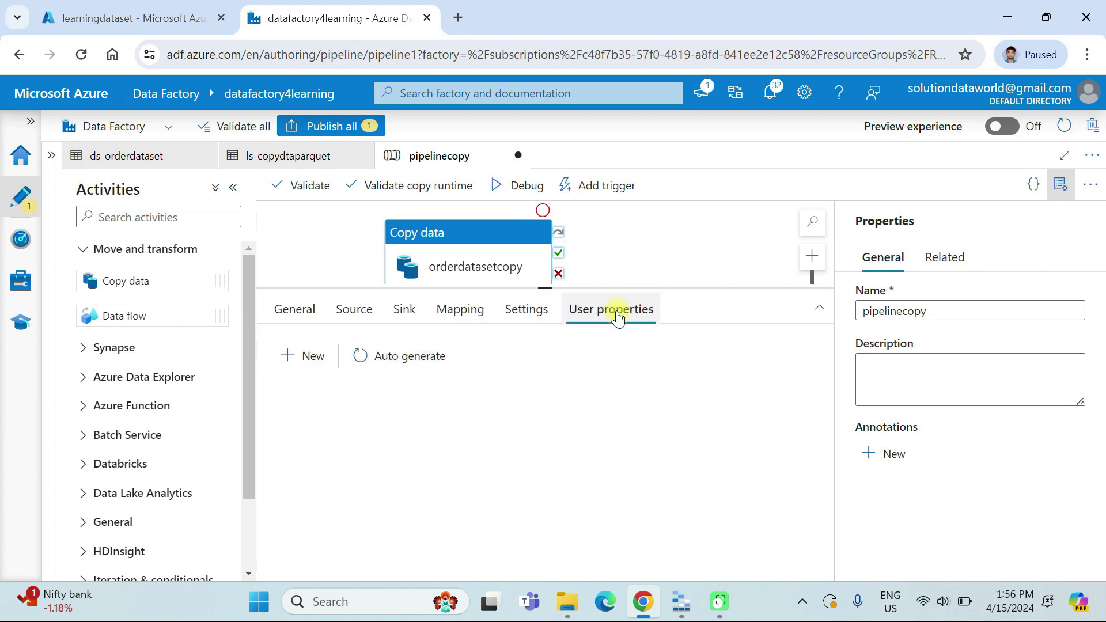
click(295, 314)
drag(585, 286, 585, 453)
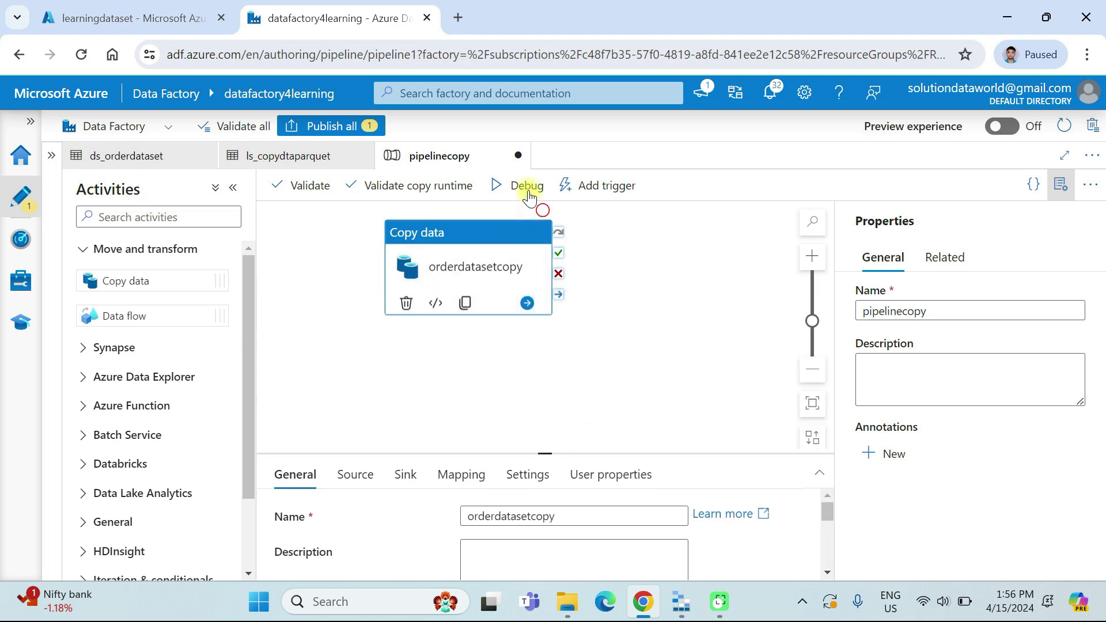
- In a duplicate of the Azure portal browser tab, open the datalakegen2 container of the sagen2learning4 storage account to check its contents
click(128, 18)
right_click(131, 20)
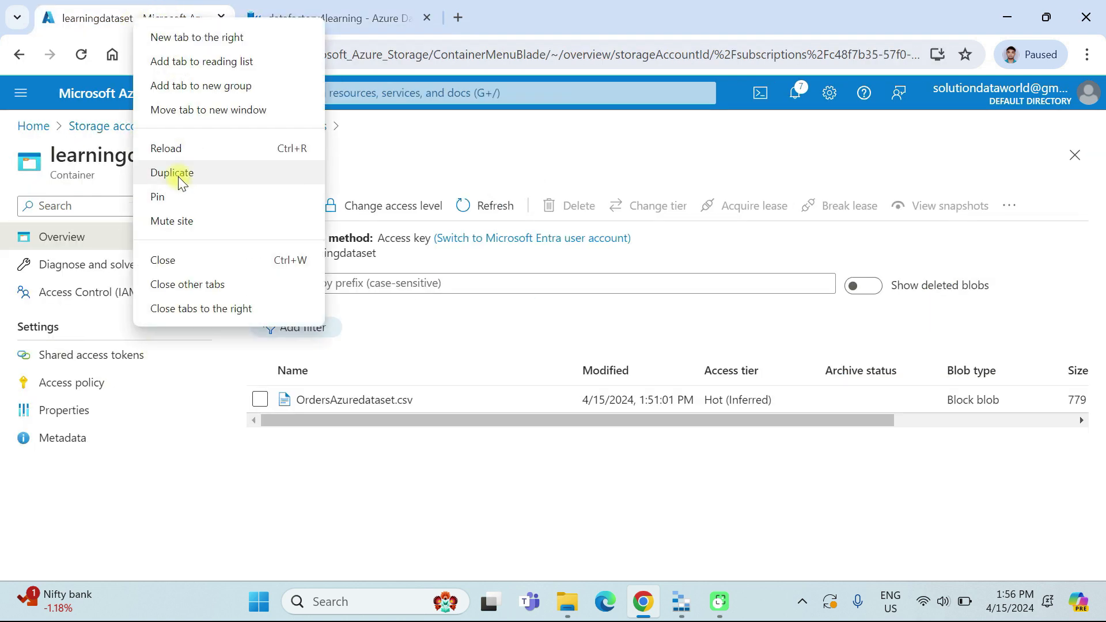
click(172, 174)
click(426, 18)
right_click(176, 21)
click(221, 174)
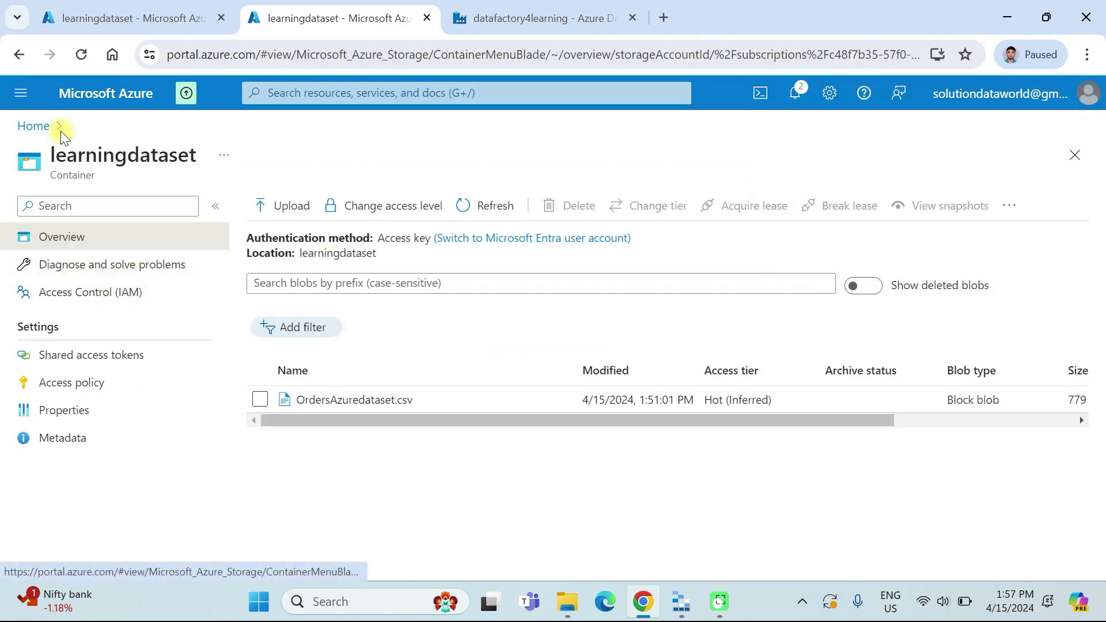
click(31, 125)
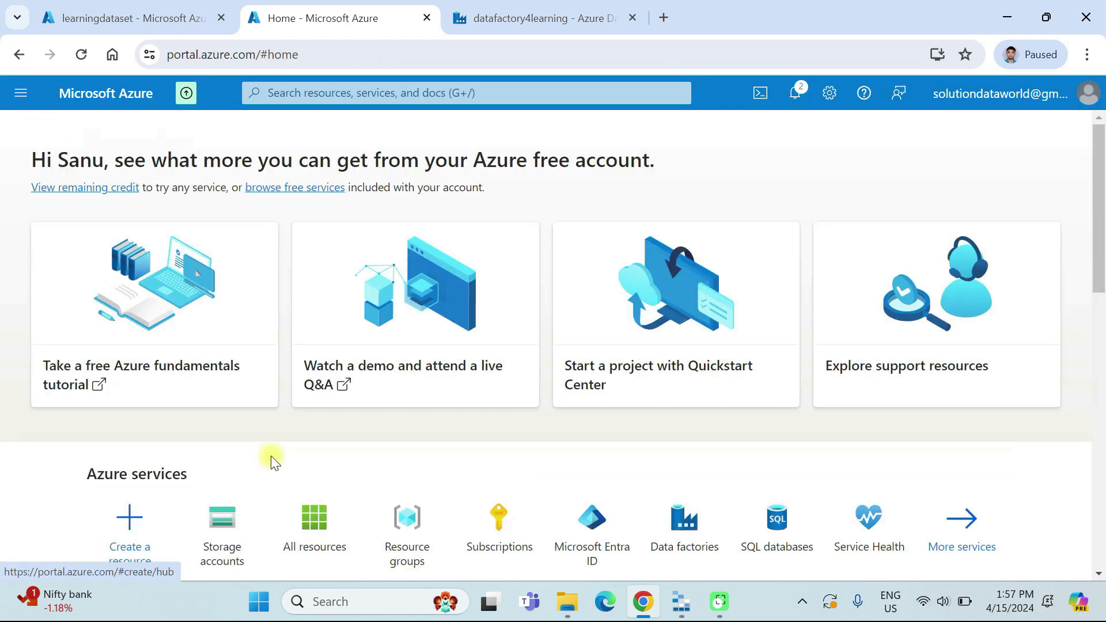
scroll(200, 448, down, 5)
click(151, 408)
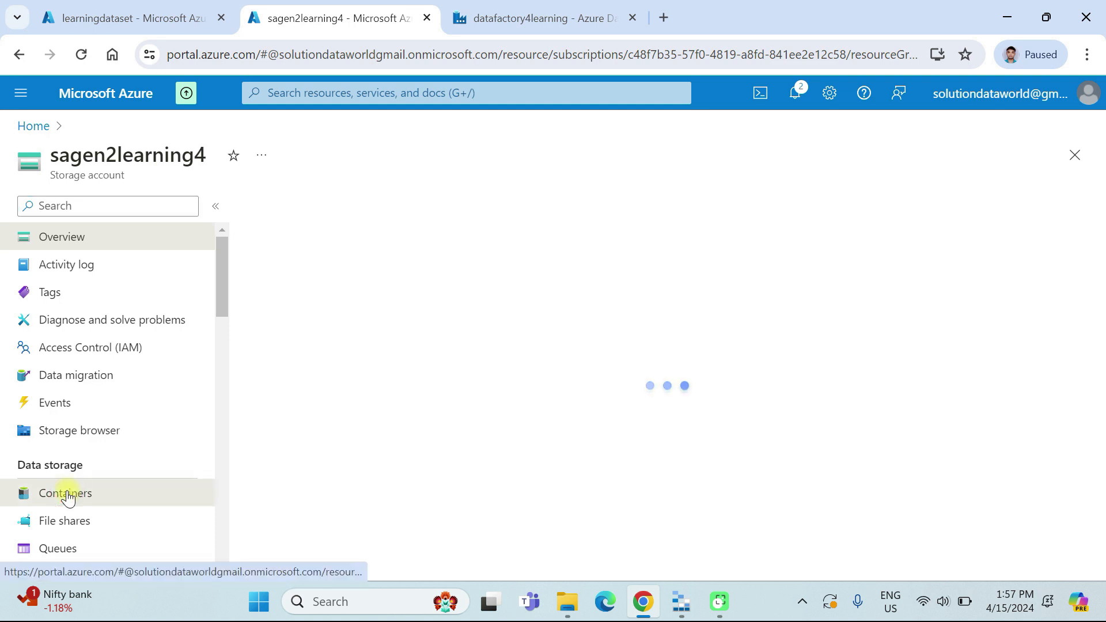
click(67, 494)
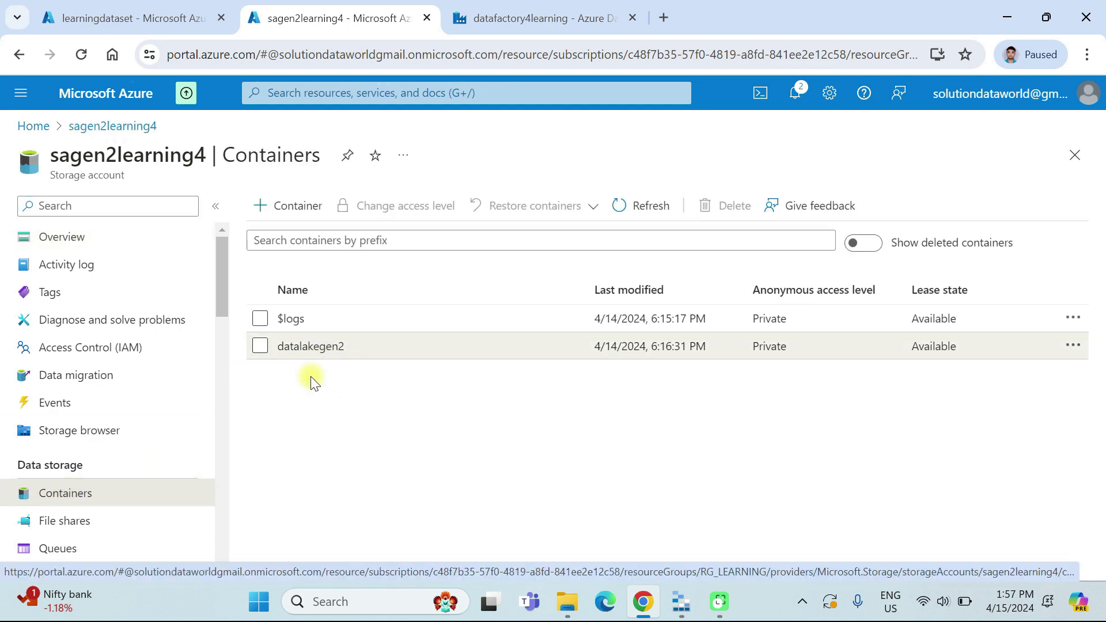
click(302, 348)
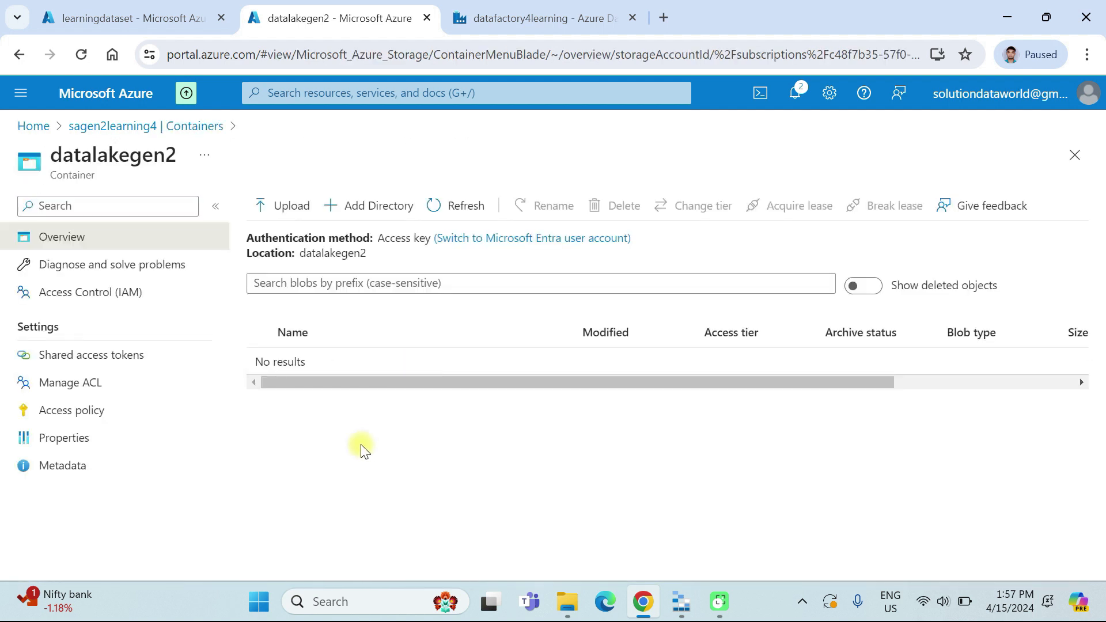
- Switch back to the Data Factory browser tab and start a debug run of pipelinecopy
click(531, 14)
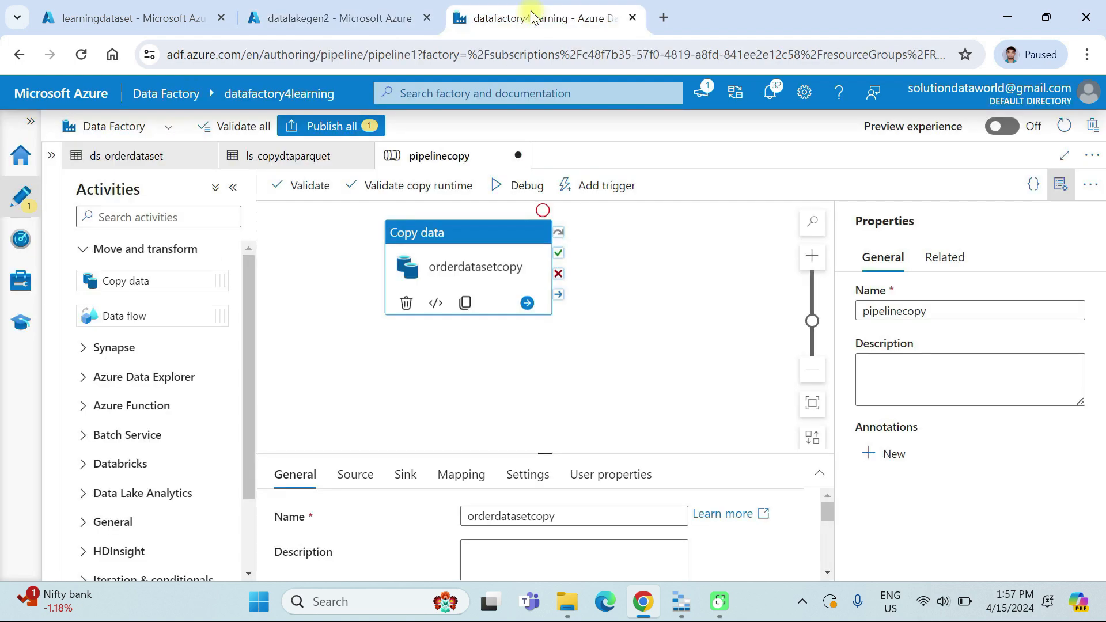
click(502, 185)
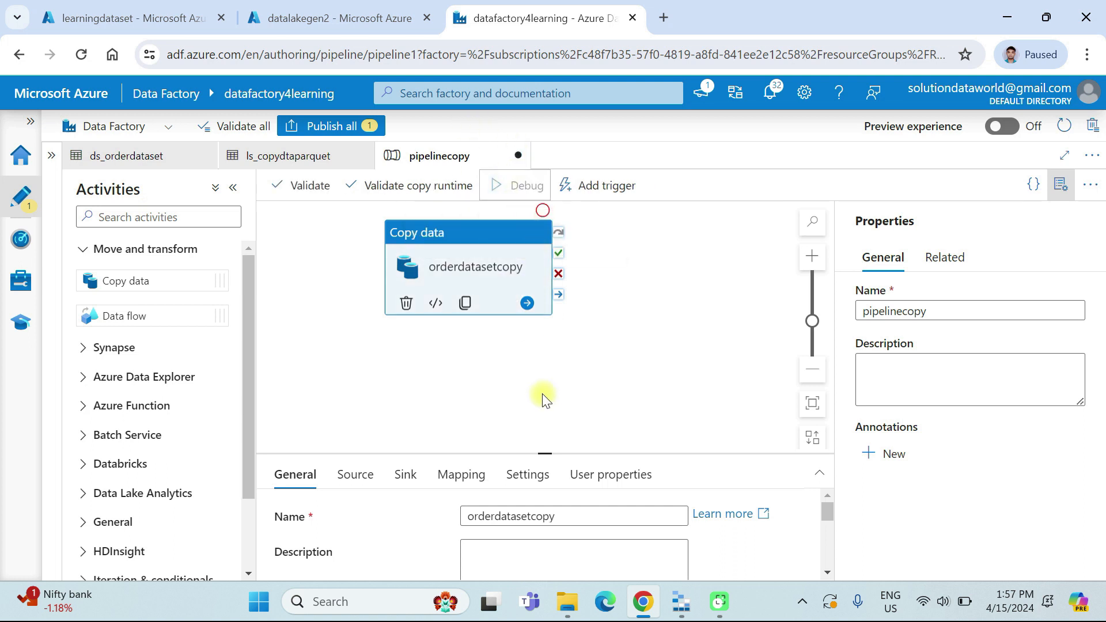
- Refresh the debug run's status in the enlarged output area and examine the run details of the orderdatasetcopy activity
click(556, 405)
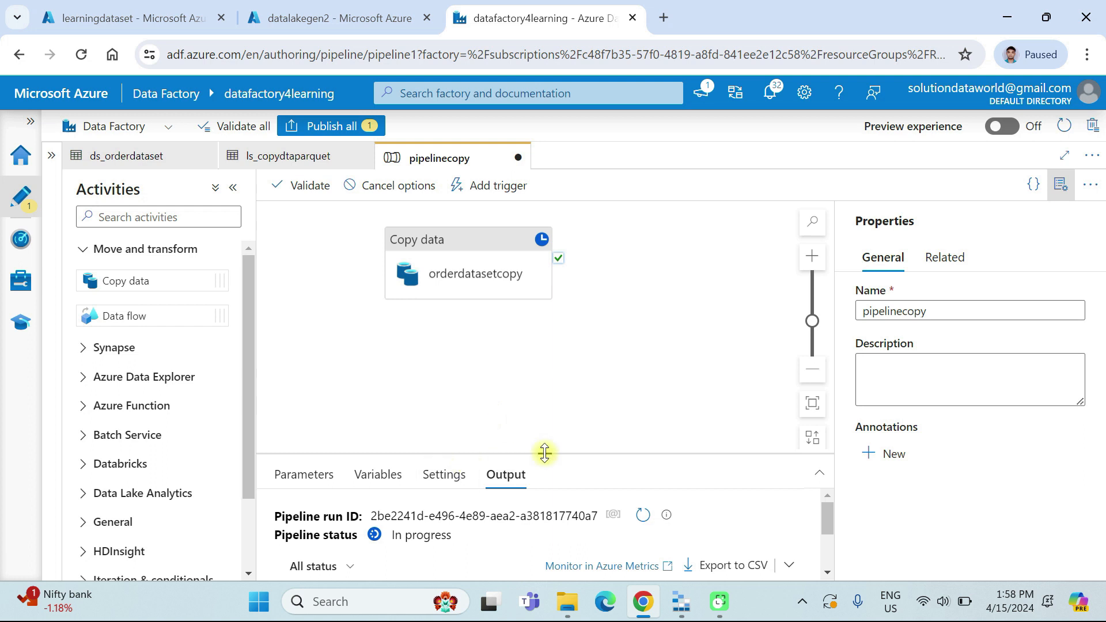
drag(534, 346, 535, 351)
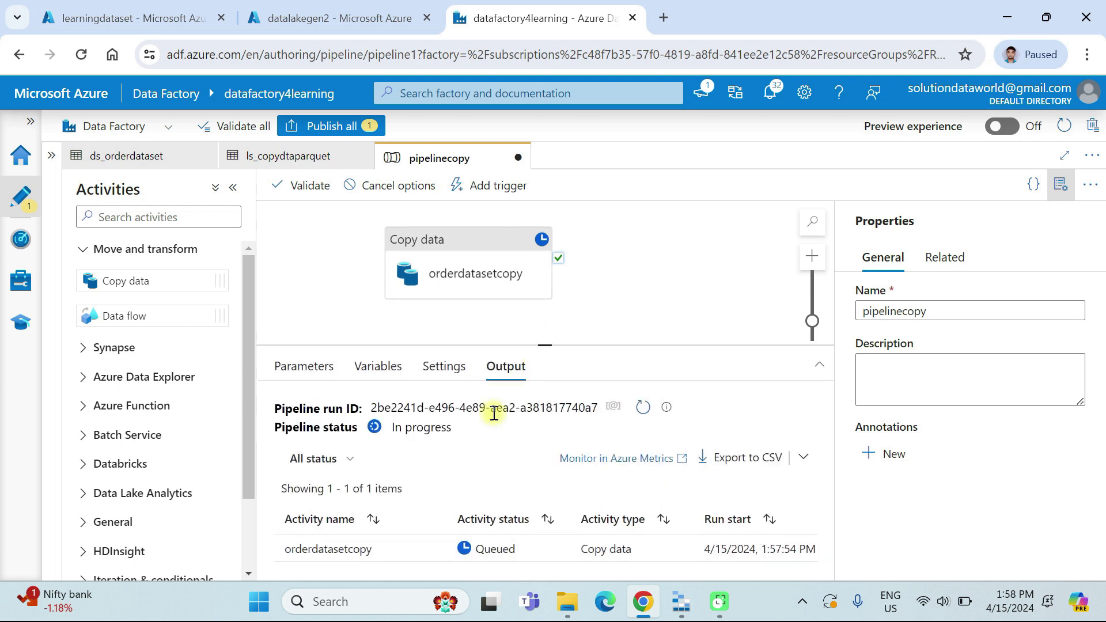
click(642, 408)
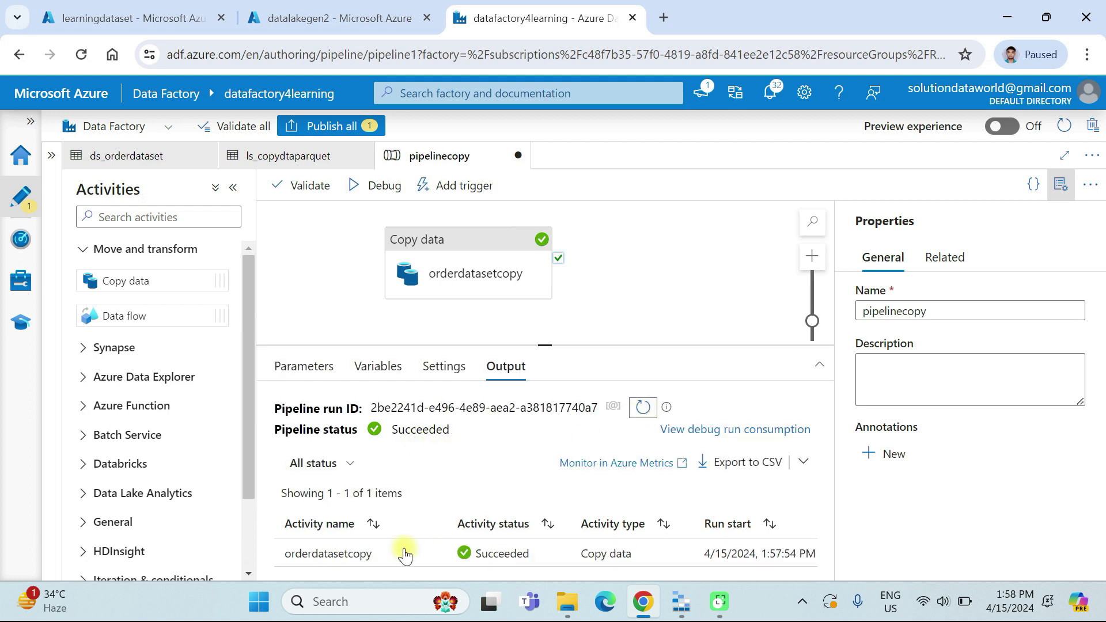
mouse_move(426, 558)
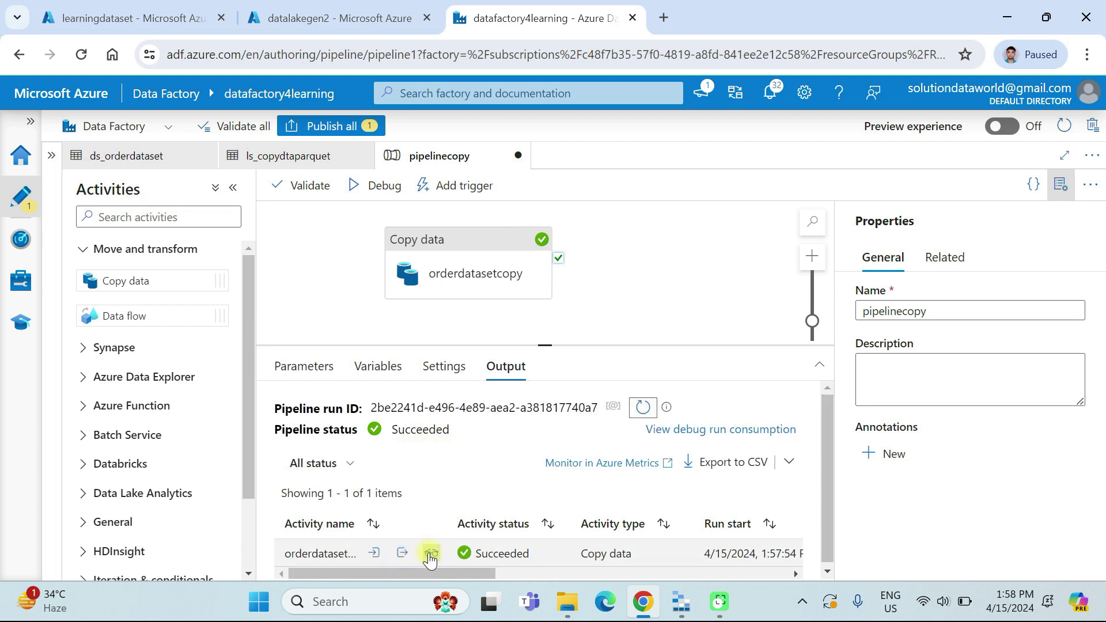
click(428, 553)
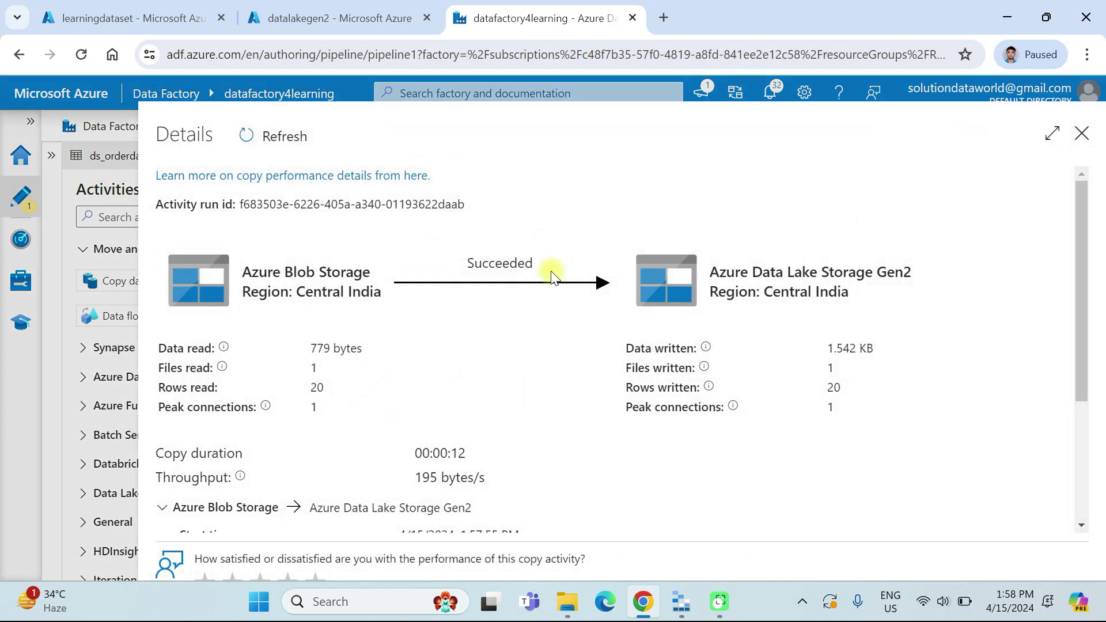
scroll(507, 394, down, 3)
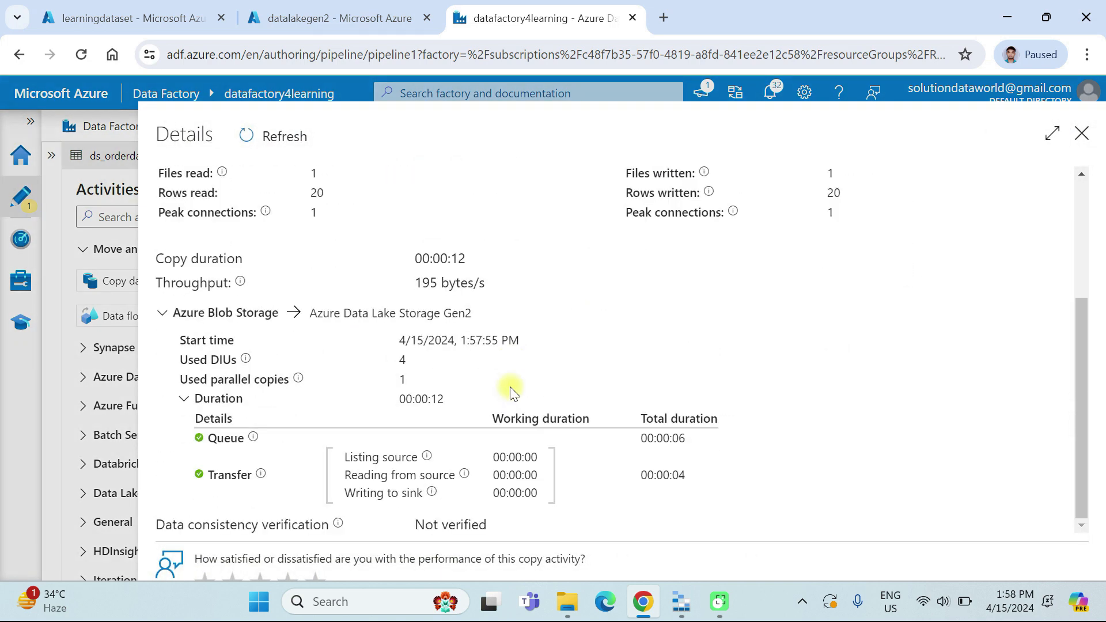
scroll(512, 392, up, 2)
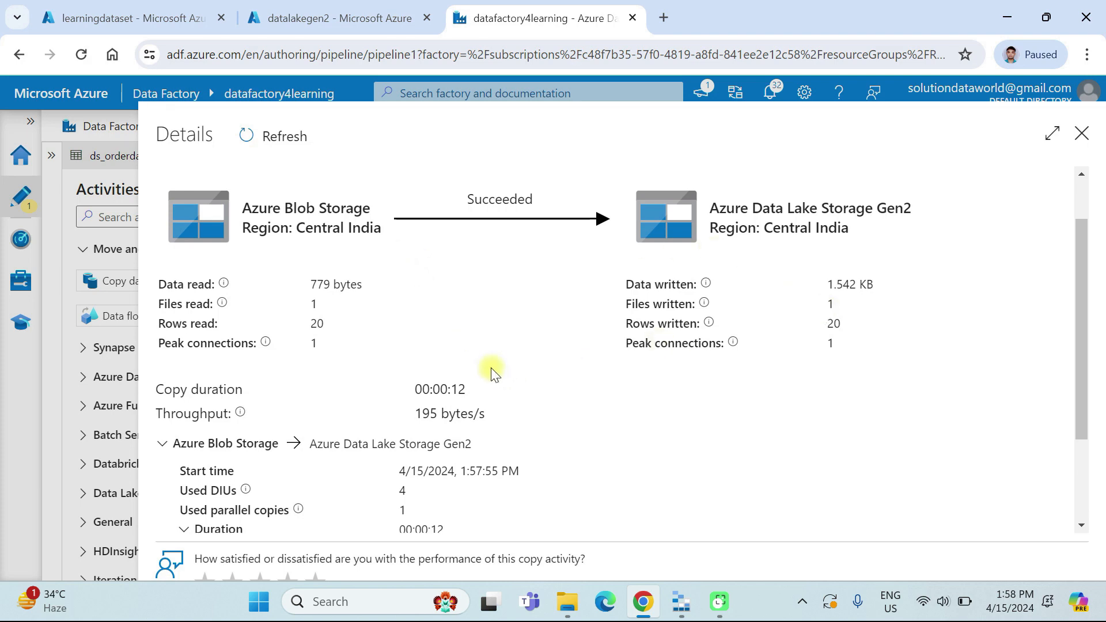
- Refresh the datalakegen2 container in its browser tab, check the copydata folder's contents, and return to Data Factory, closing the run details
click(330, 18)
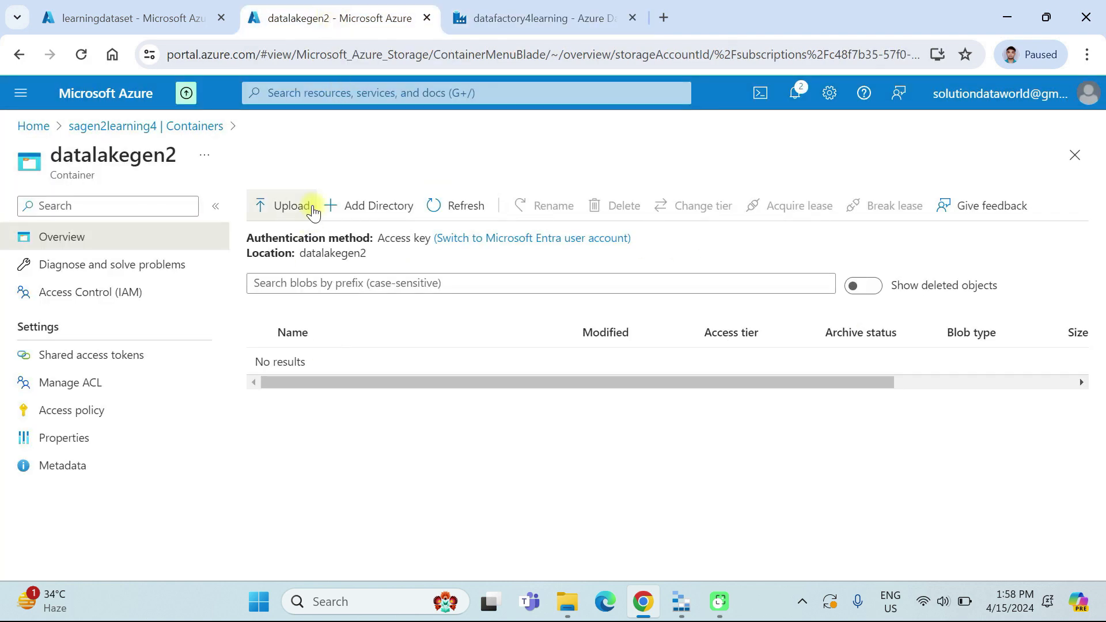
click(456, 205)
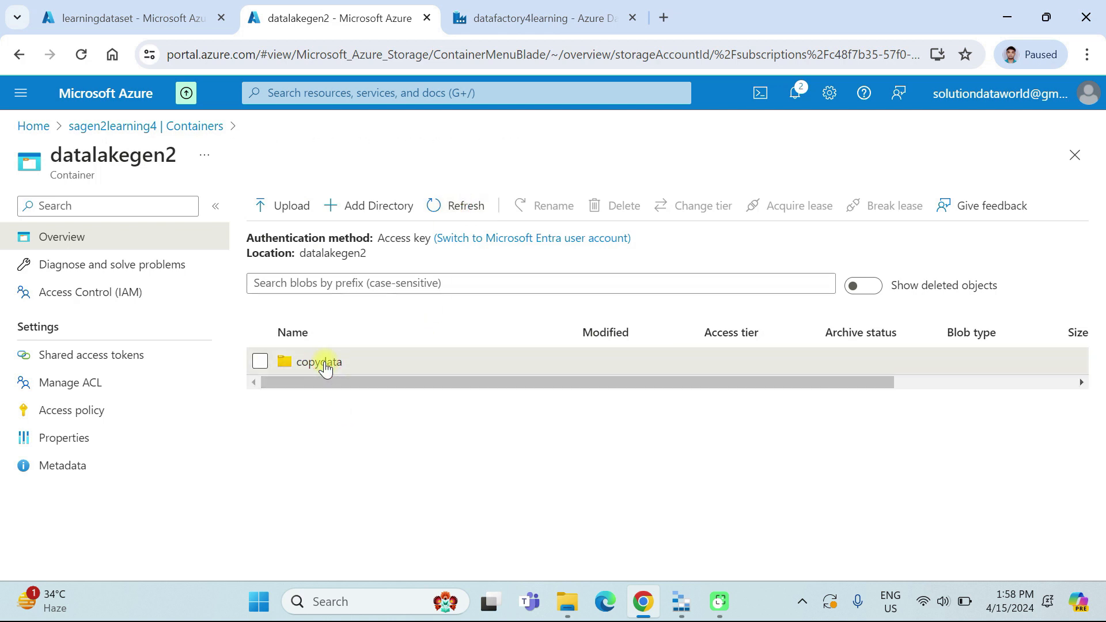
click(325, 366)
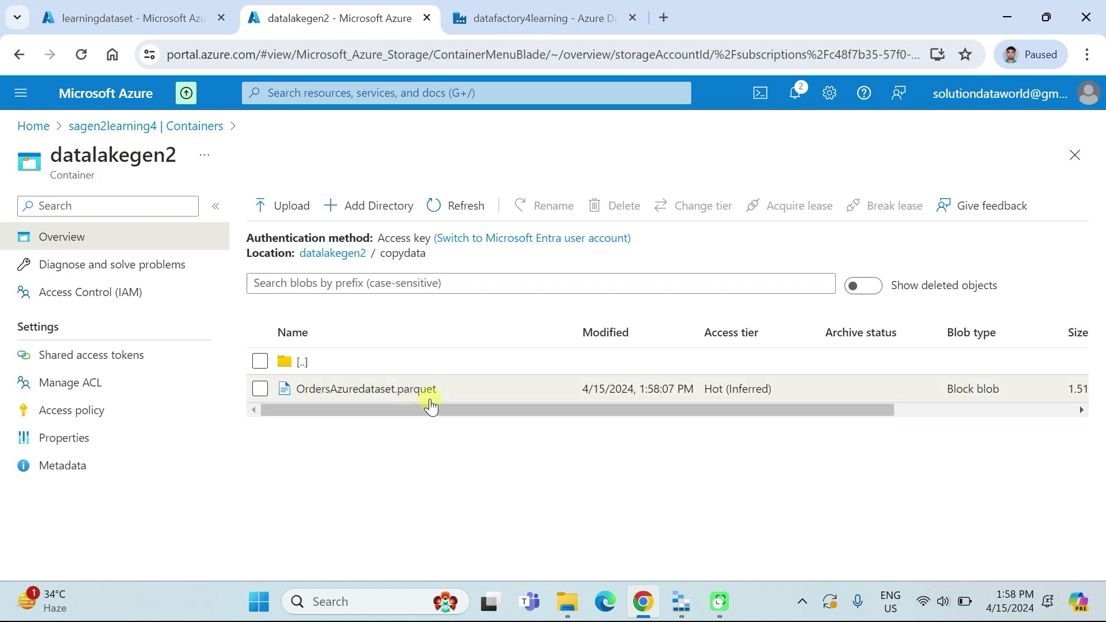
click(507, 14)
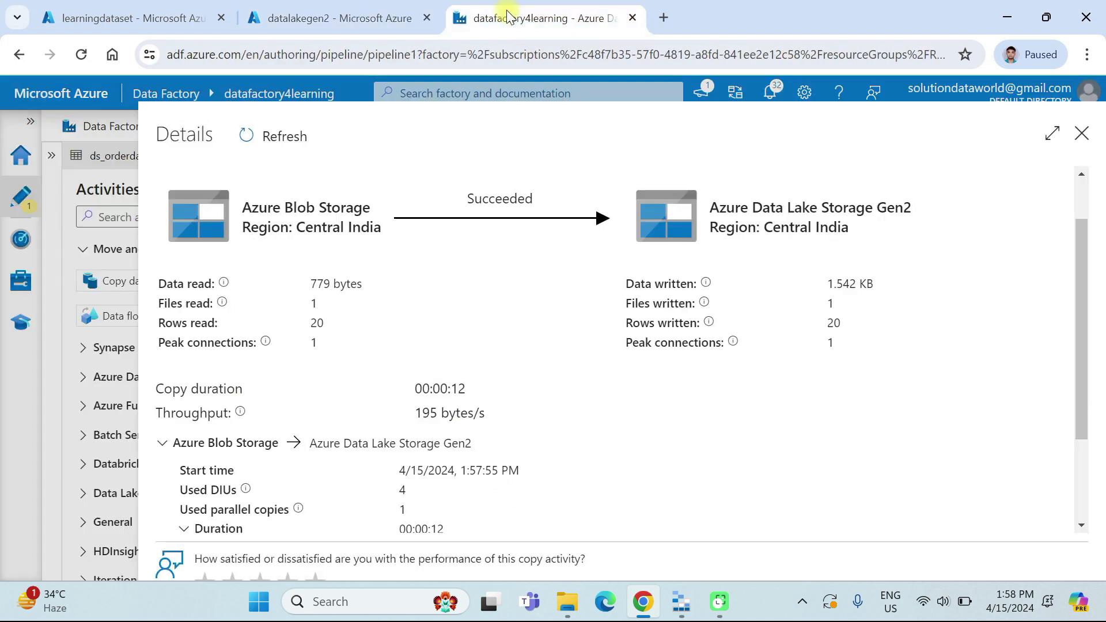
click(1083, 138)
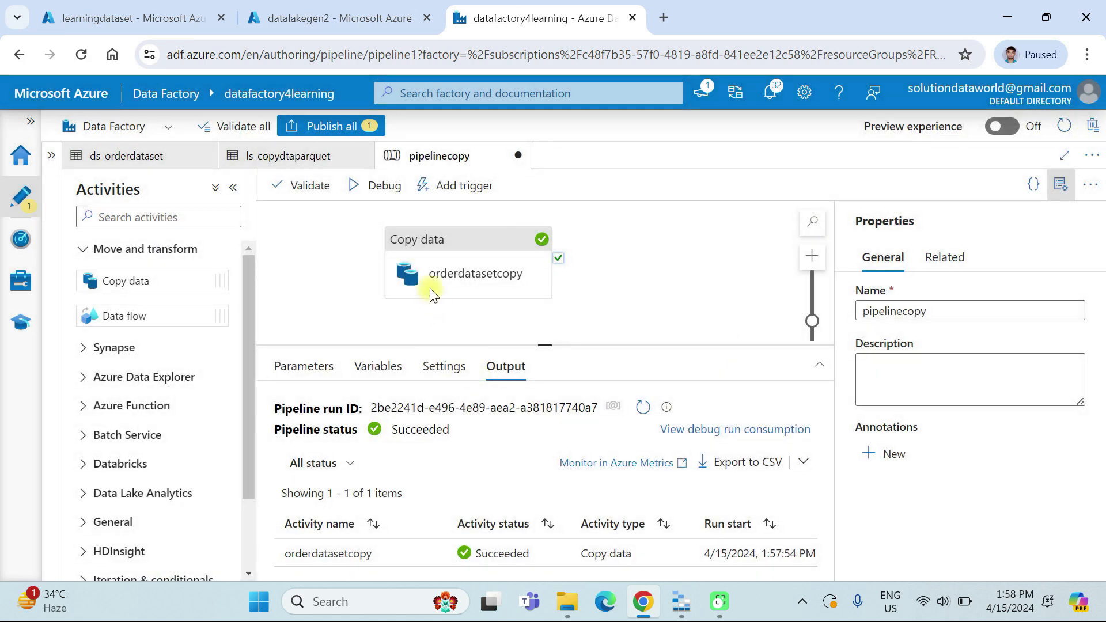
- Add a Delete activity from the General category beside the copy activity and connect it to the copy activity's success output
click(442, 238)
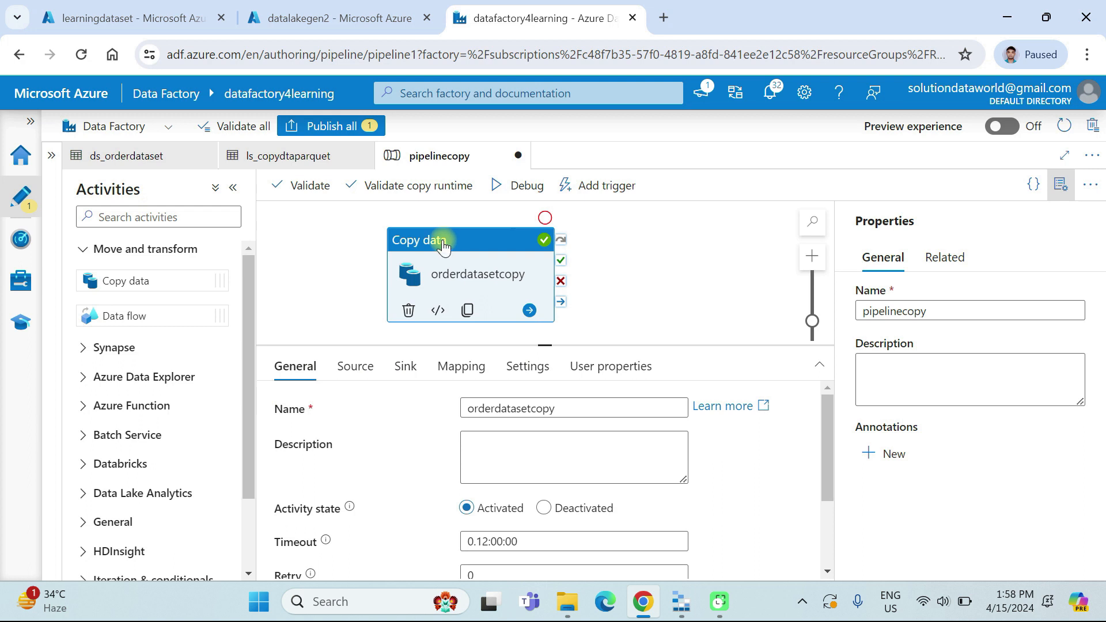
drag(443, 245, 406, 237)
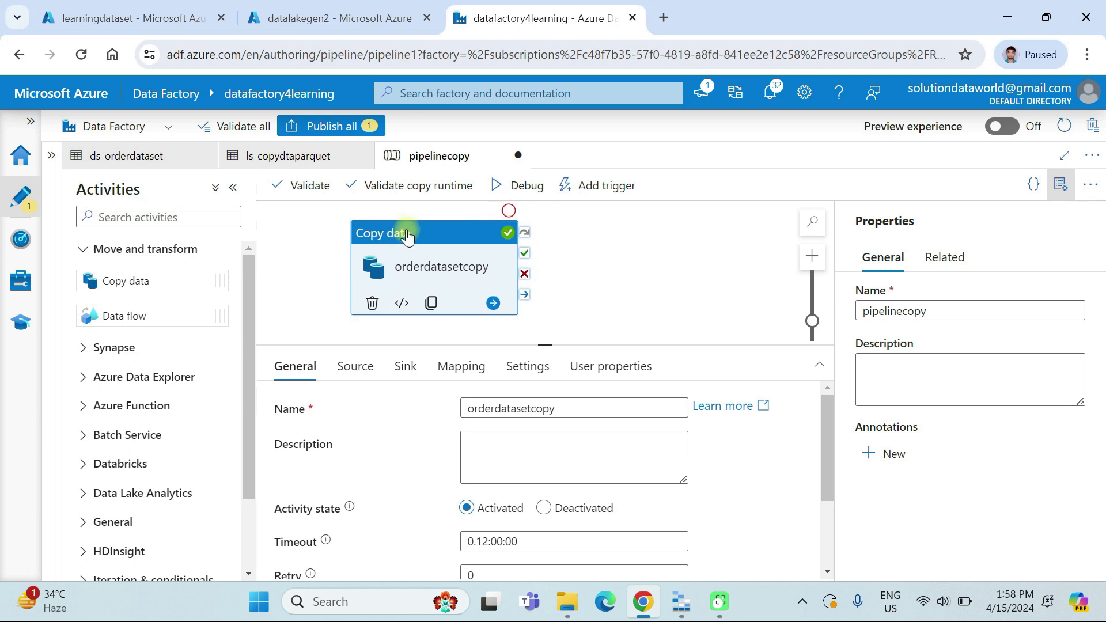
scroll(128, 413, down, 3)
click(118, 427)
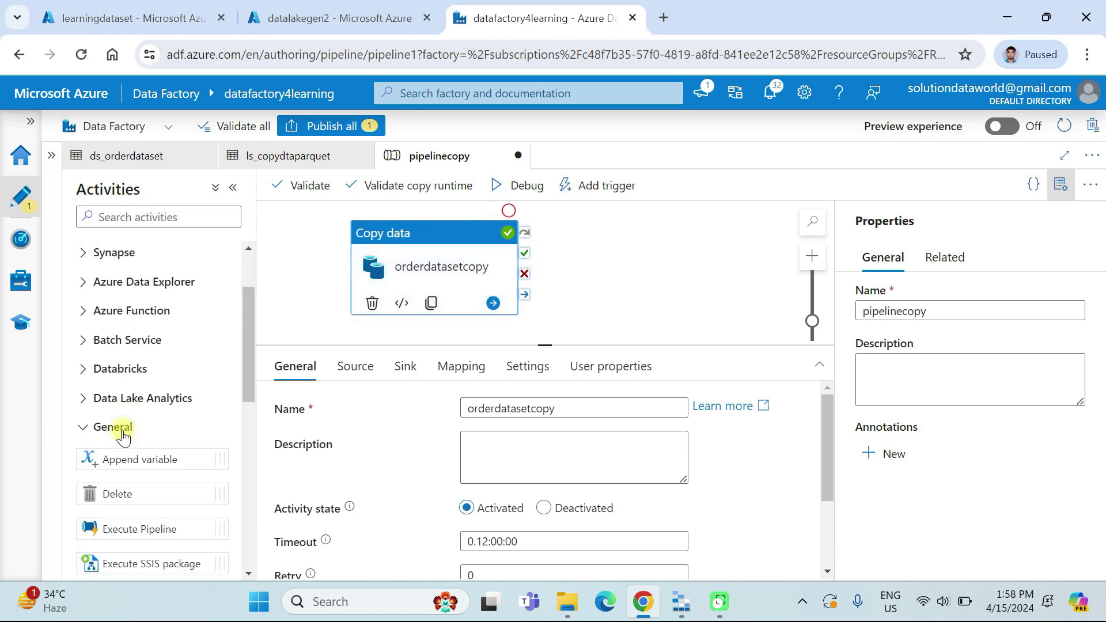
scroll(125, 485, down, 2)
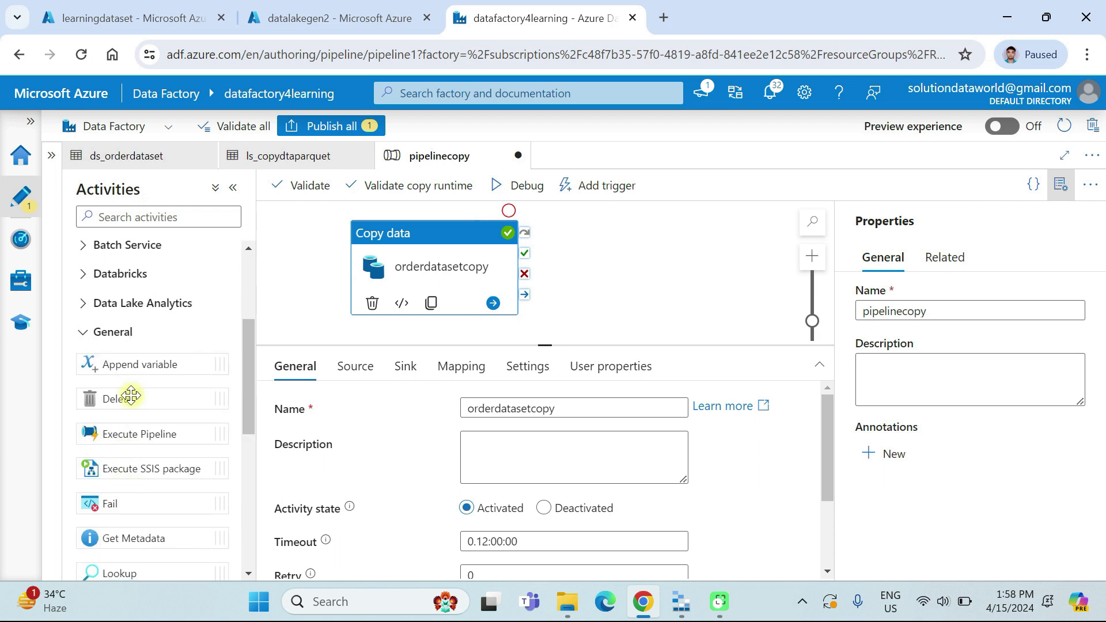
drag(127, 399, 737, 281)
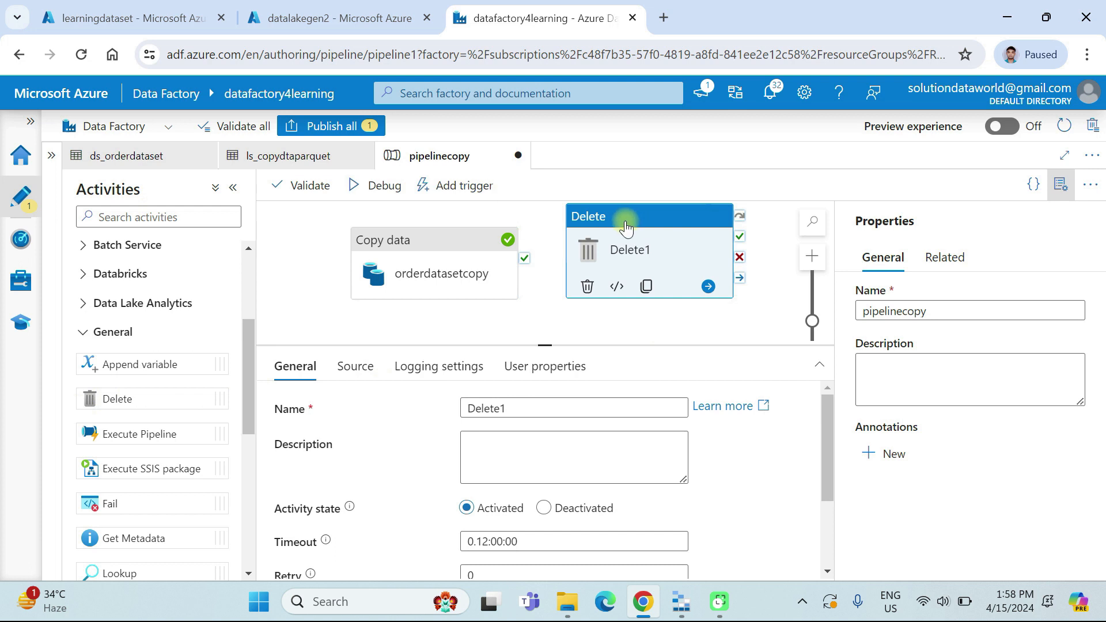
drag(637, 237, 649, 253)
drag(524, 258, 588, 252)
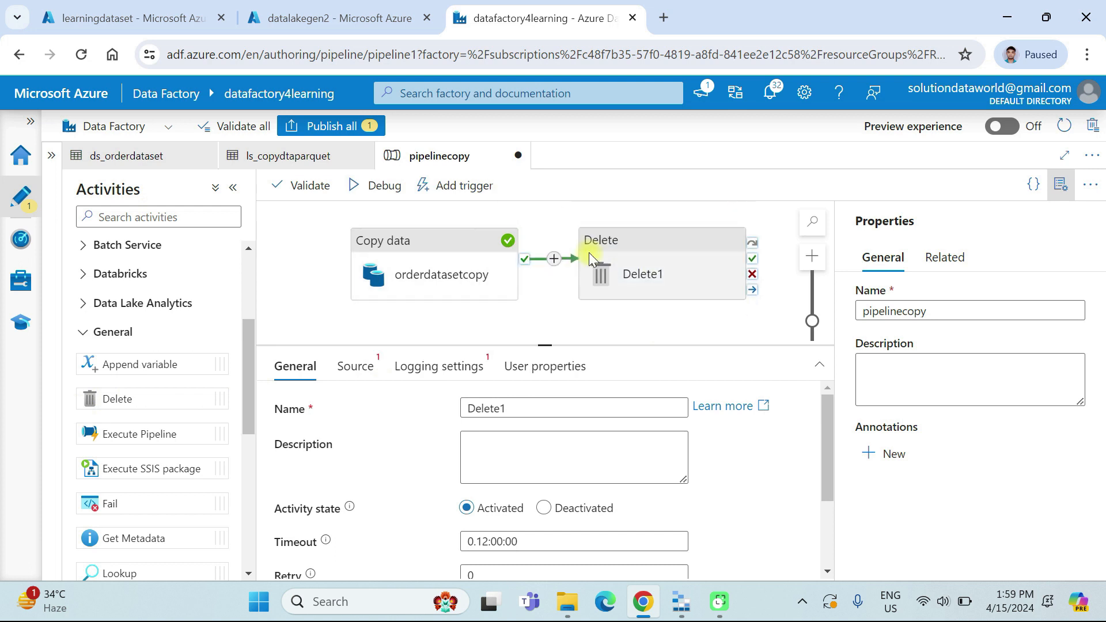
- Rename the Delete activity as "delete file from source" and keep its state as Activated
click(672, 249)
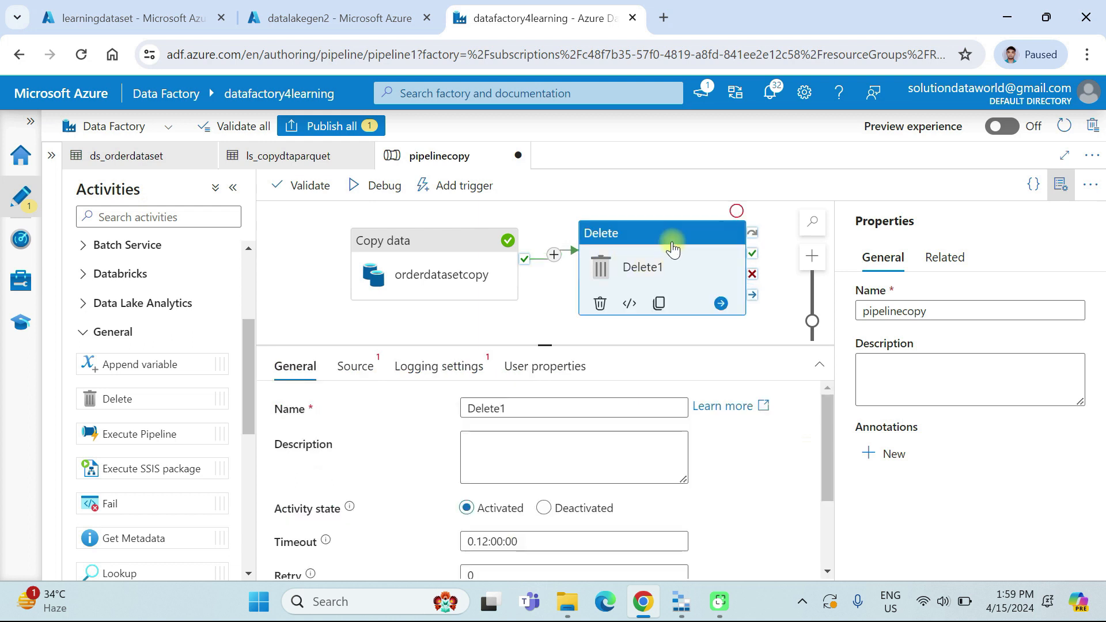
click(509, 408)
drag(516, 407, 449, 412)
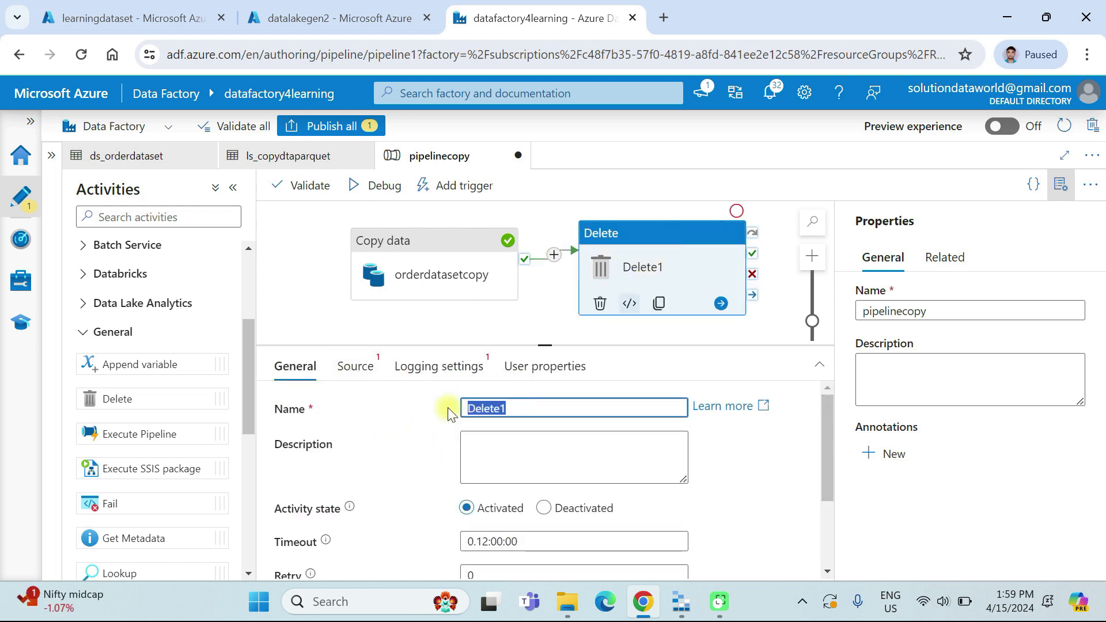
text(delete file from source)
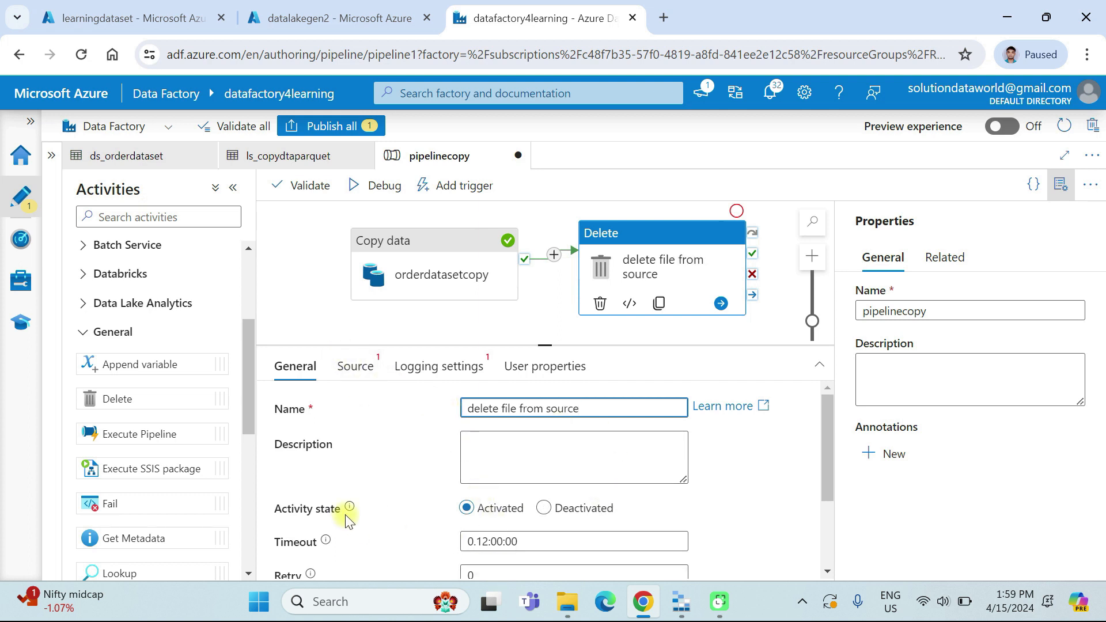
click(494, 508)
- Set the Delete activity's source dataset to ds_orderdataset and look over its file path, filter and recursion options
click(368, 365)
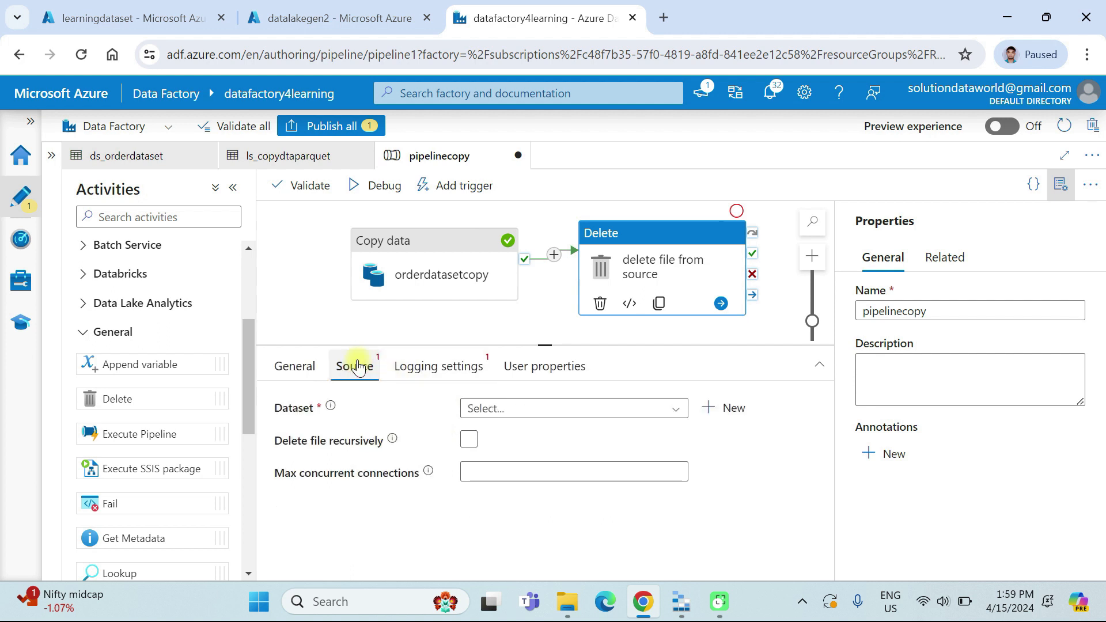
click(511, 407)
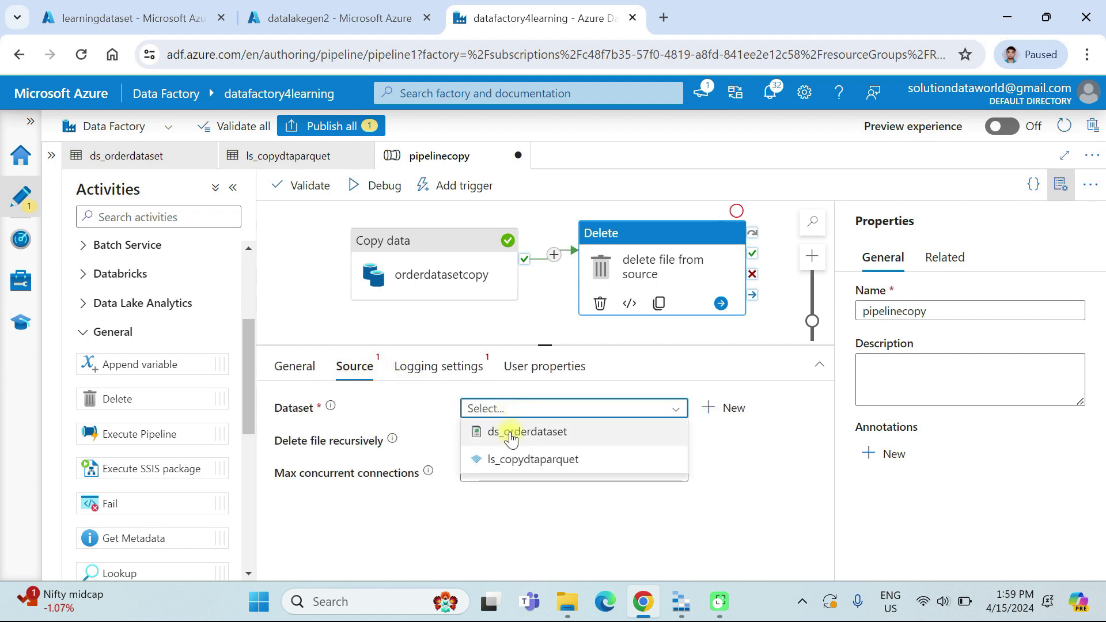
click(550, 431)
scroll(444, 449, down, 3)
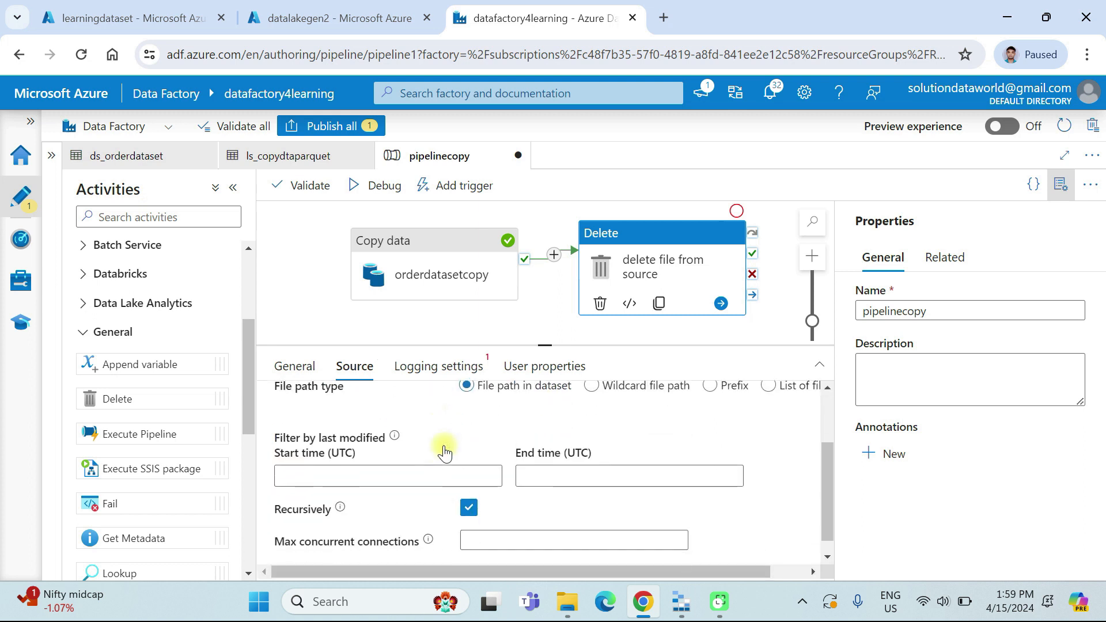
scroll(467, 437, up, 2)
scroll(464, 432, down, 3)
scroll(461, 426, up, 3)
- Turn off logging for the Delete activity and deselect it on the canvas
click(439, 368)
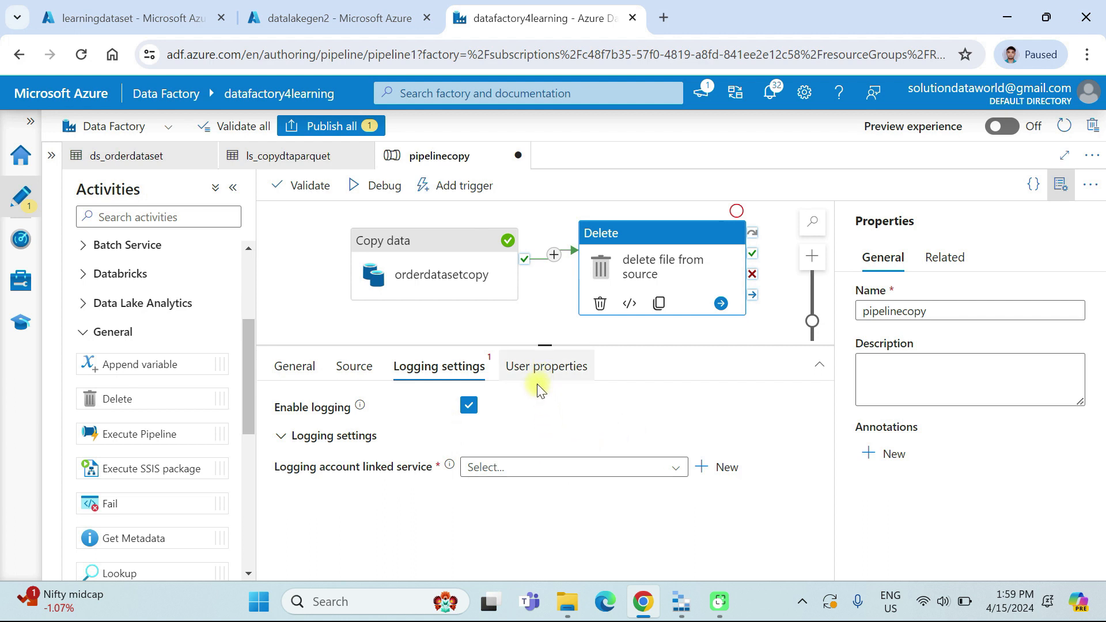
click(469, 405)
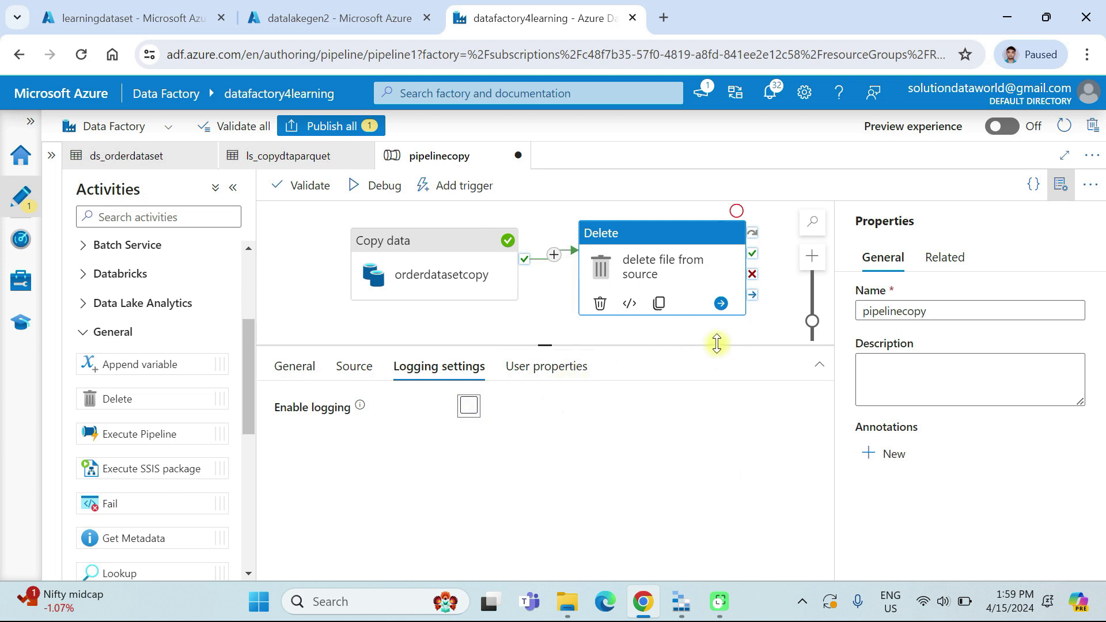
click(558, 306)
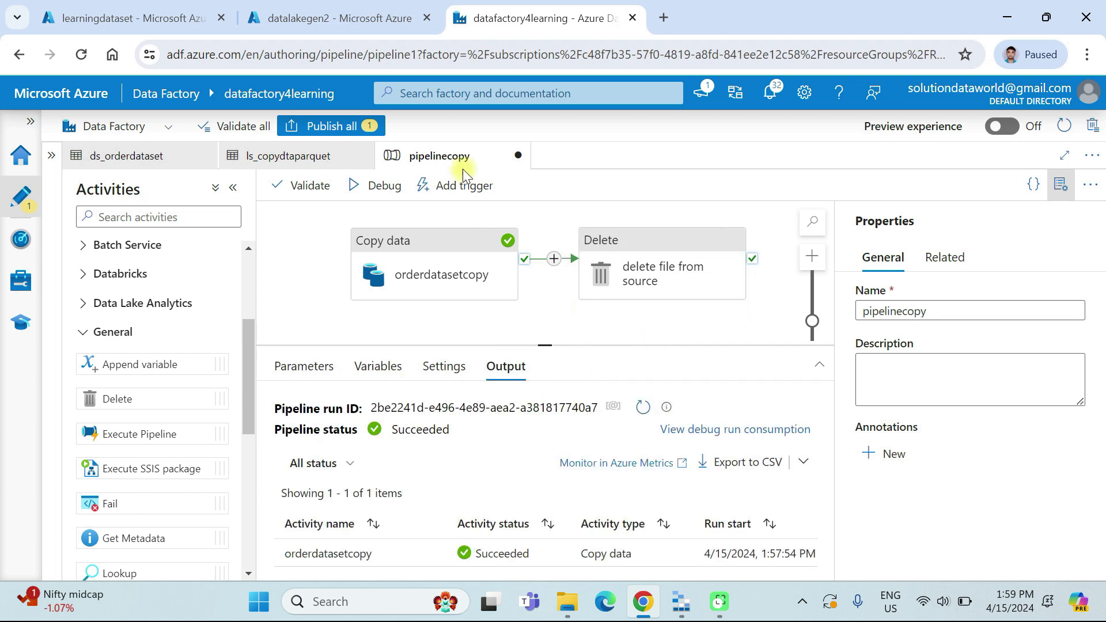
- Validate the whole factory and start a debug run of pipelinecopy, adjusting the output area to follow both activities
click(246, 129)
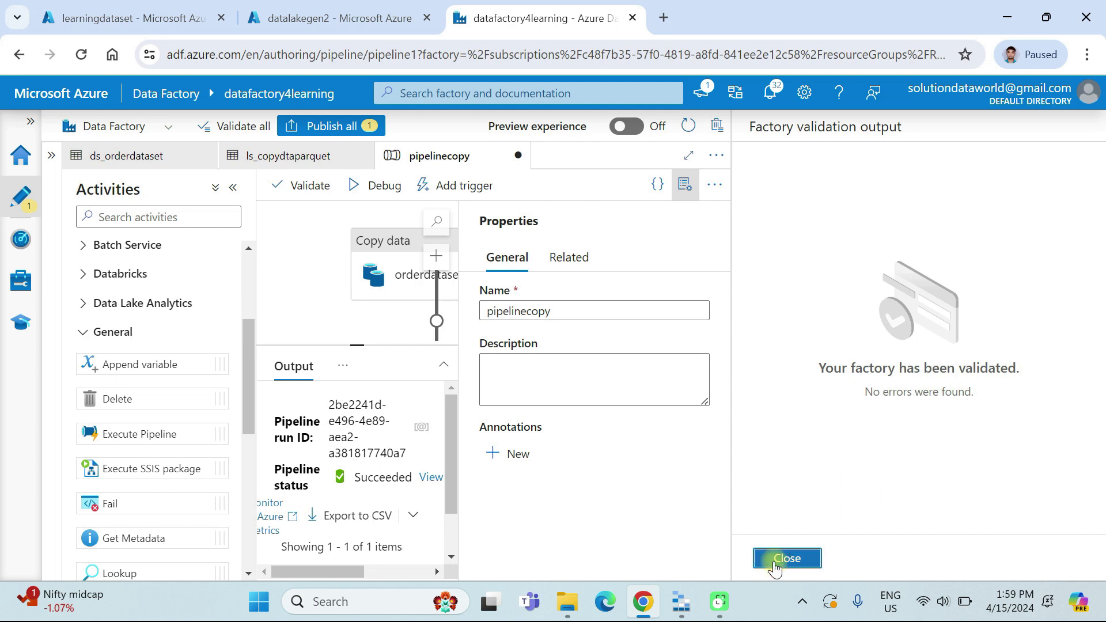
click(774, 564)
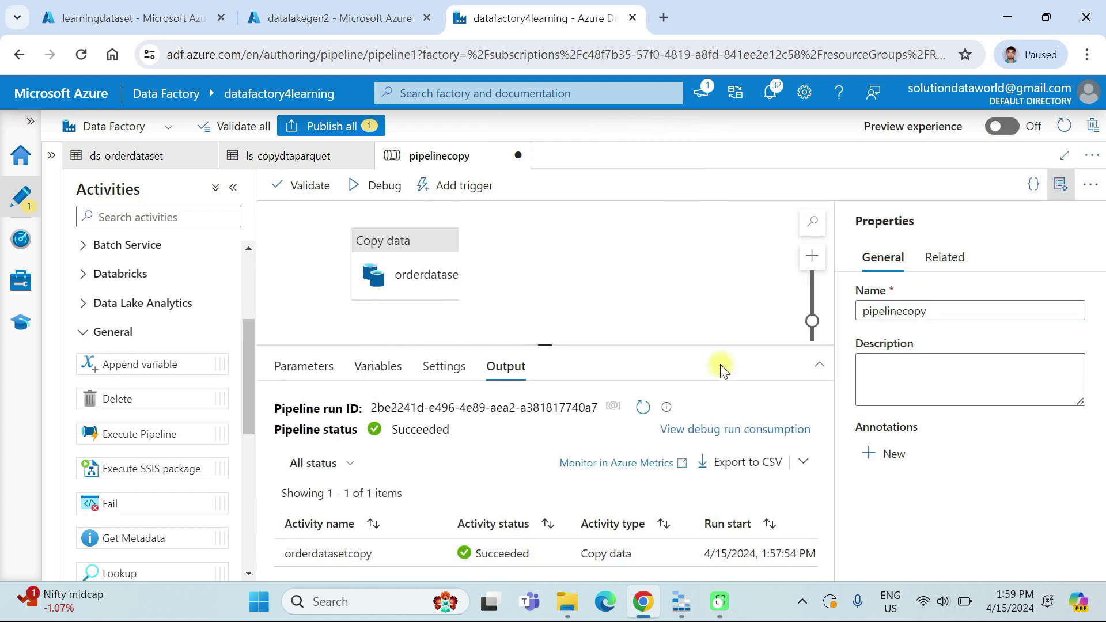
click(378, 188)
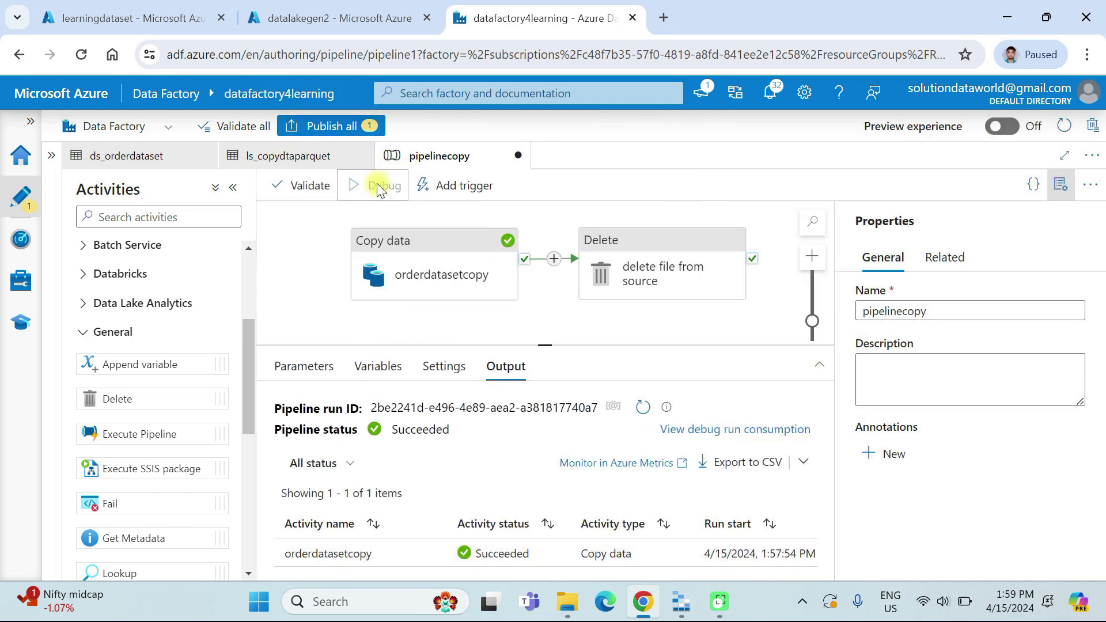
drag(545, 346, 545, 249)
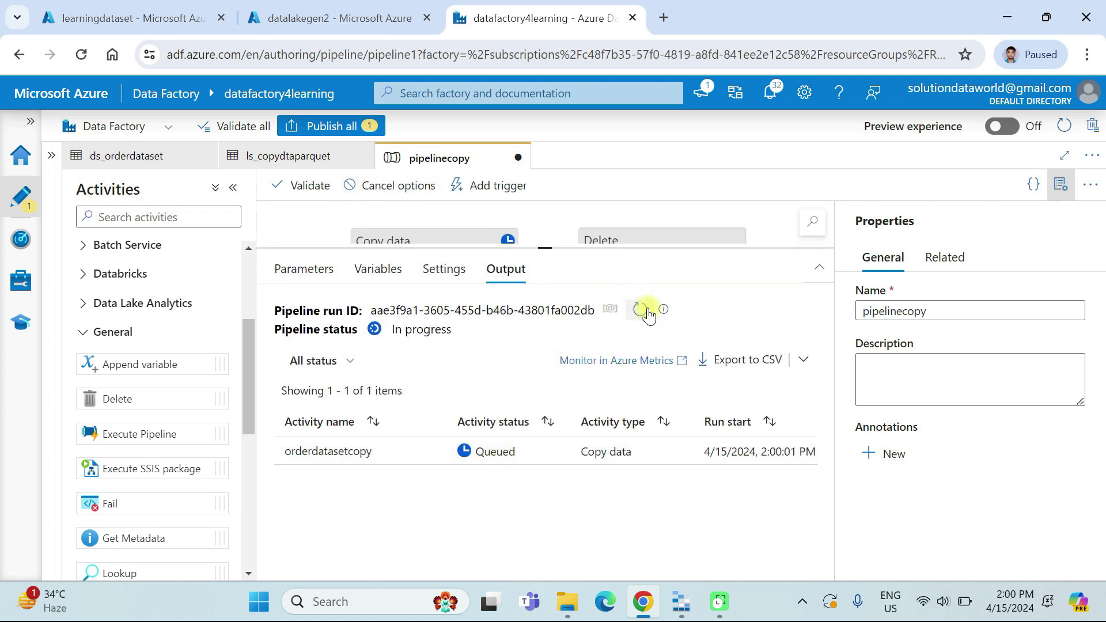
drag(545, 249, 547, 311)
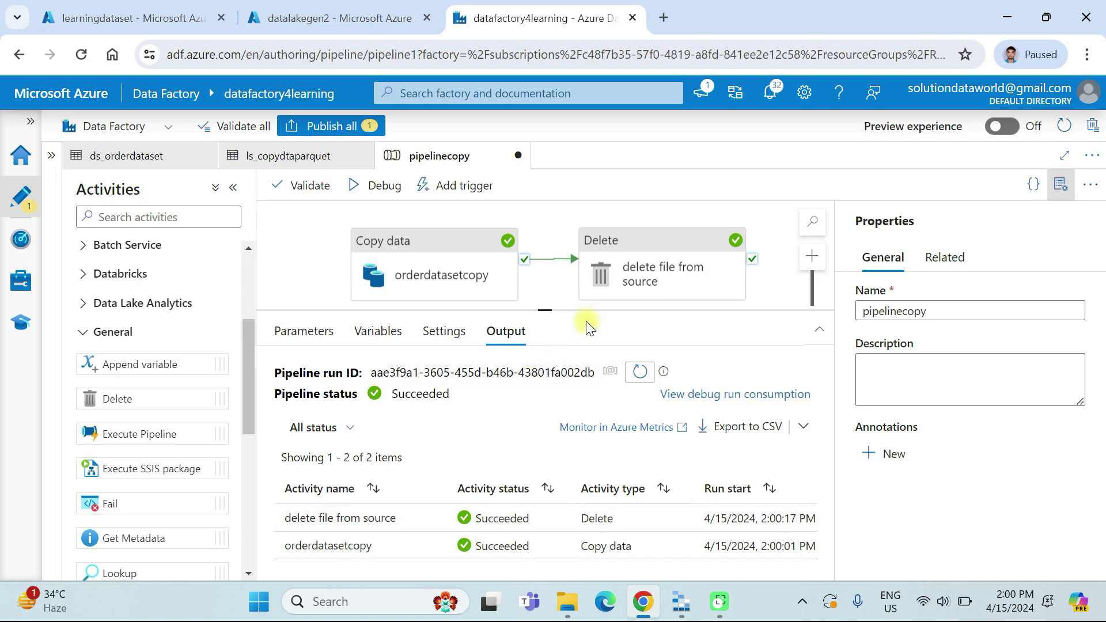
- Refresh the learningdataset container in its browser tab to check whether the source CSV remains, and return to Data Factory
click(155, 25)
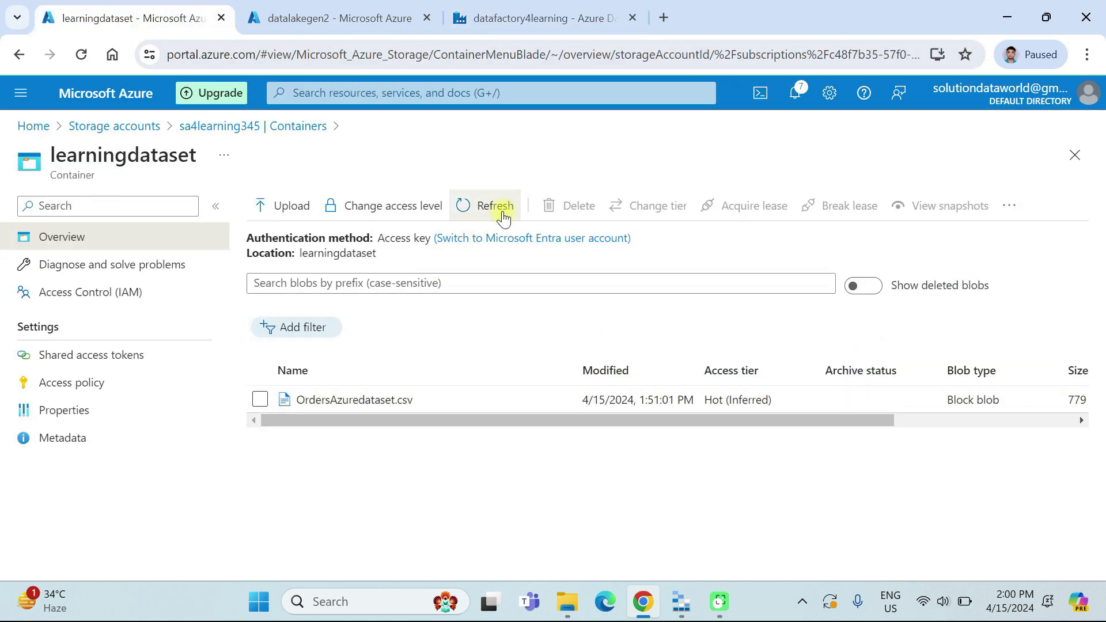
click(495, 206)
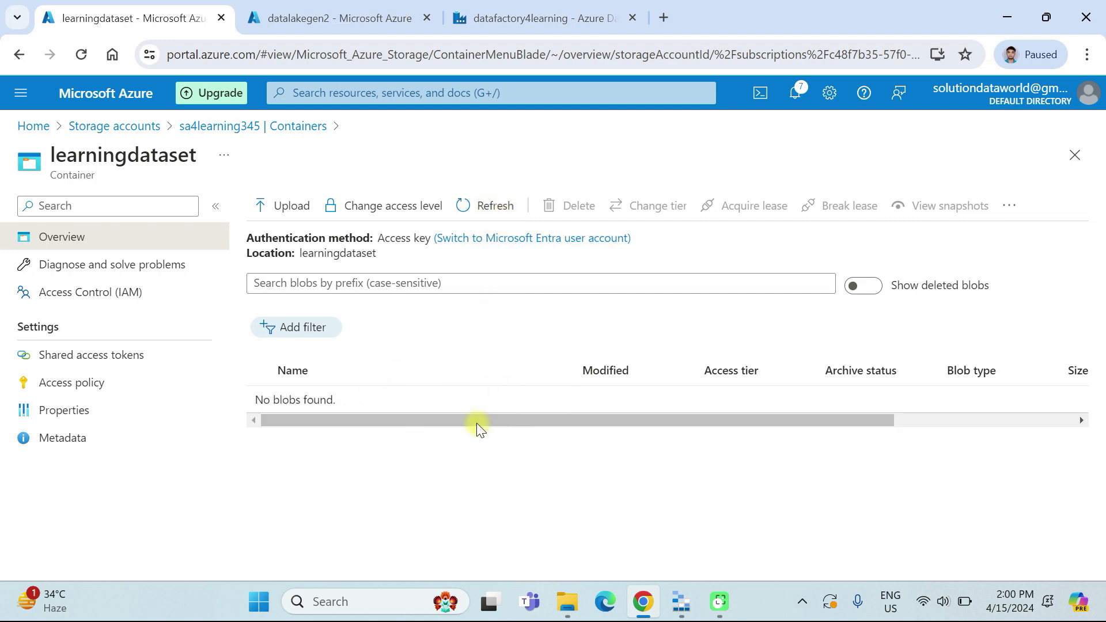
click(507, 8)
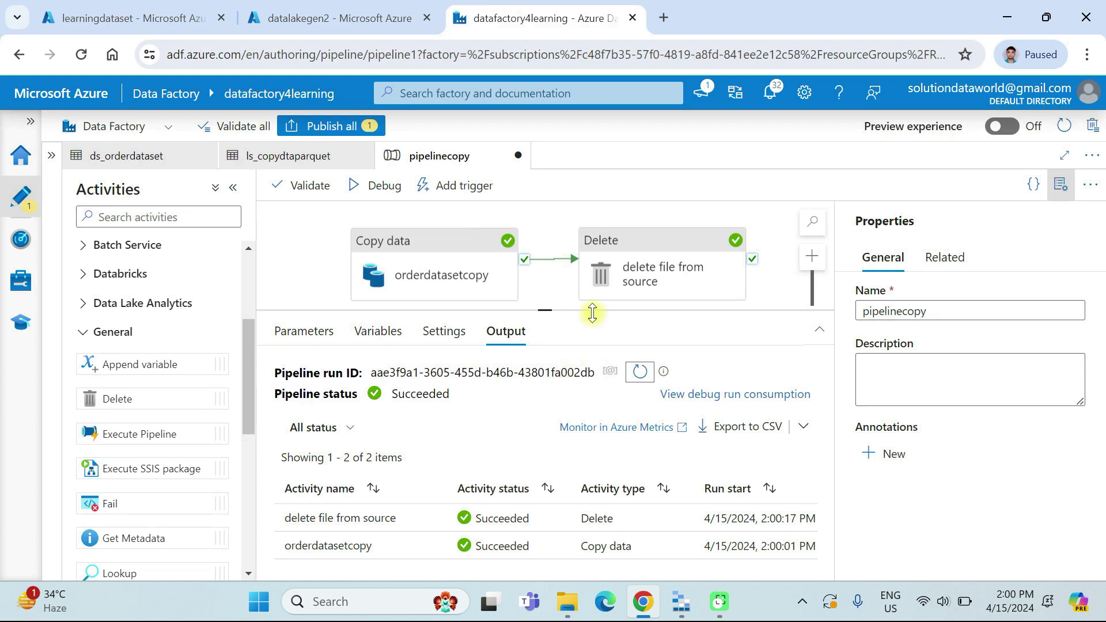
- Enlarge the canvas, reposition the Copy data and Delete activities, and add a Validation activity to pipelinecopy
drag(544, 311, 541, 405)
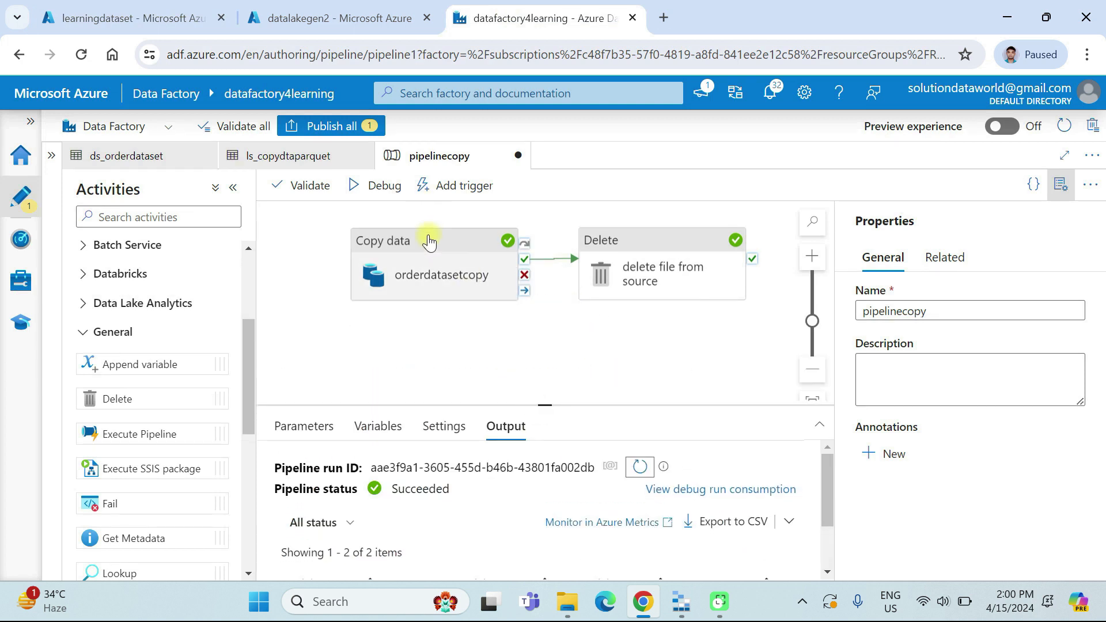
drag(457, 242, 465, 234)
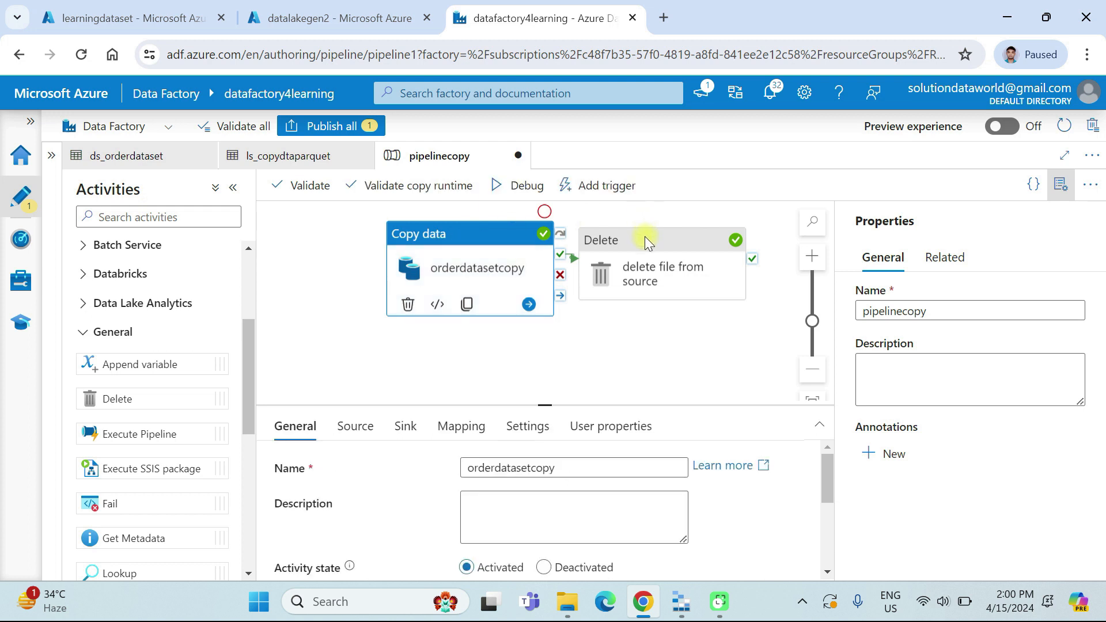
drag(650, 242, 693, 237)
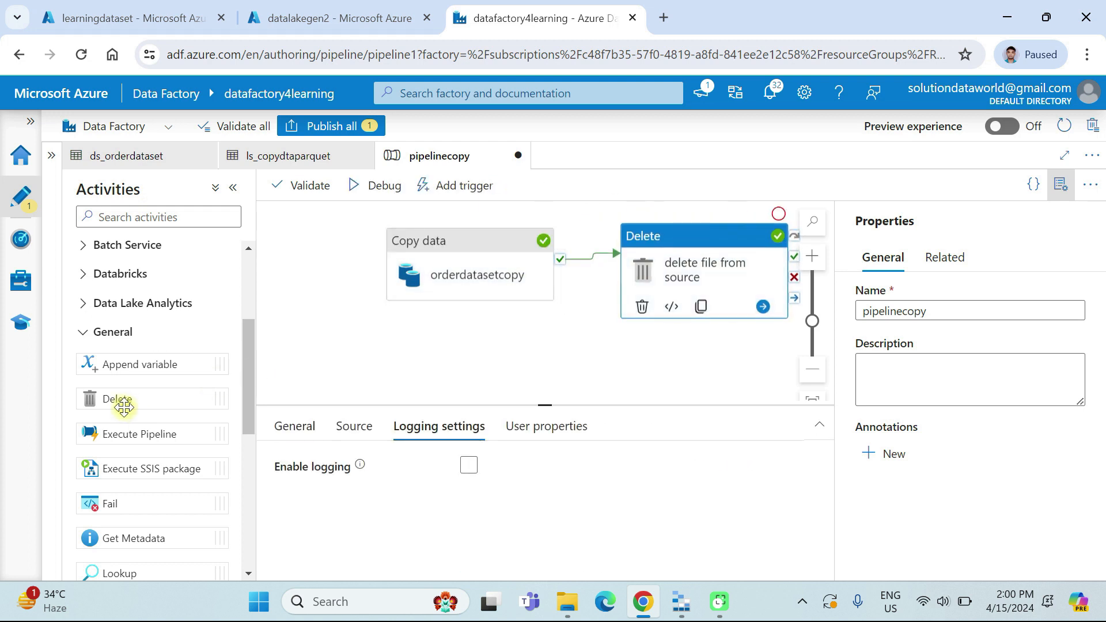
scroll(124, 406, down, 2)
scroll(142, 475, down, 3)
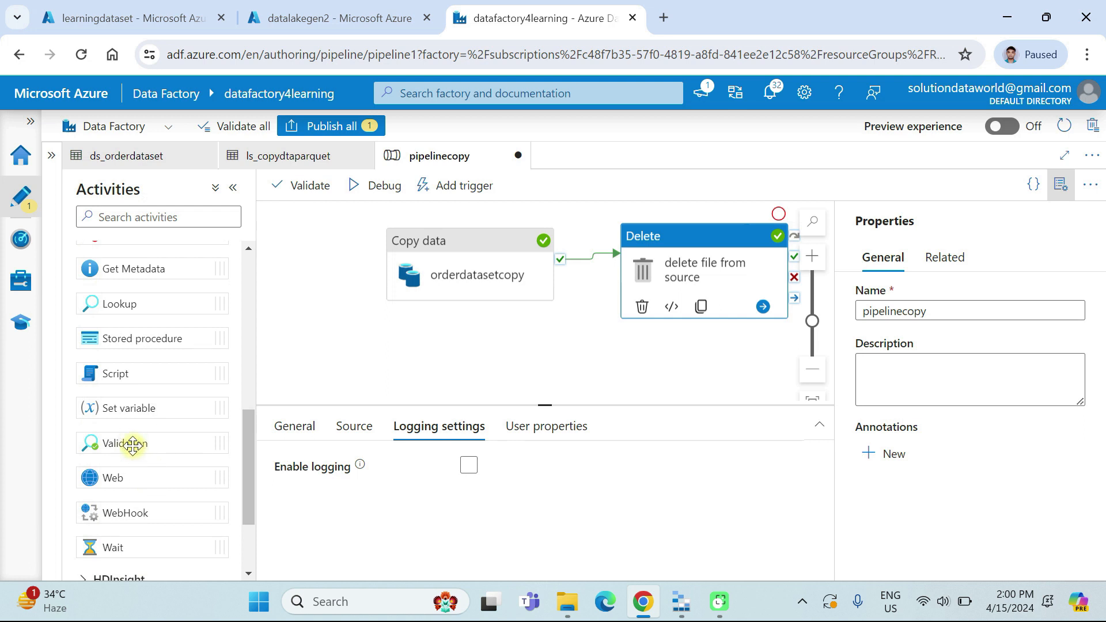
drag(133, 444, 207, 394)
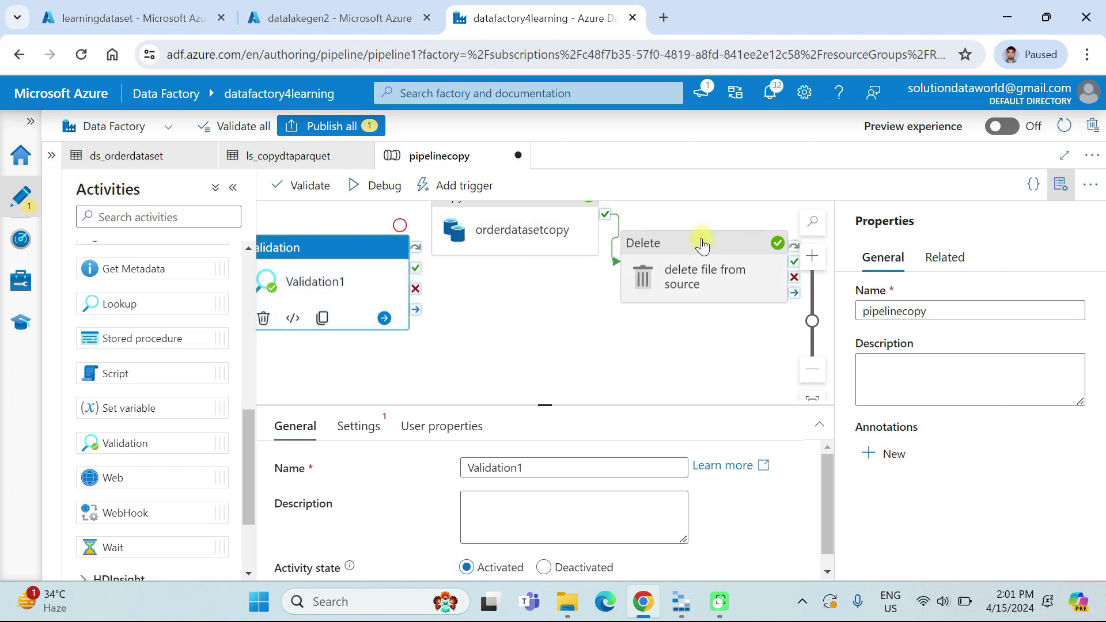
- Hide the pipeline properties, auto-align the activities, and place Validation before Copy data with an on-success connection into it
click(789, 261)
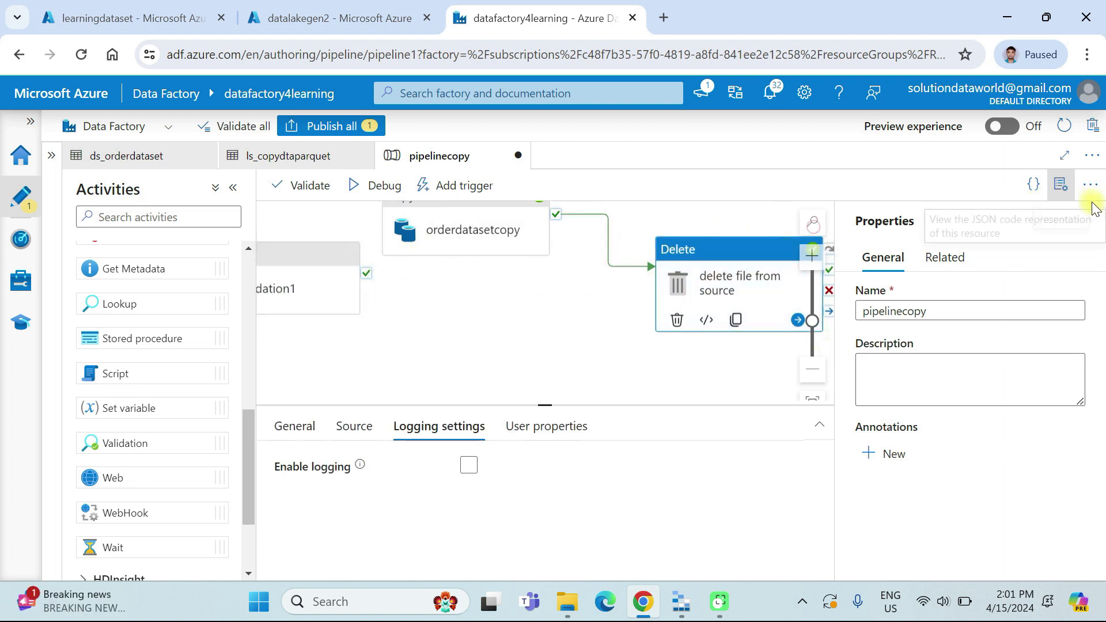
click(1061, 184)
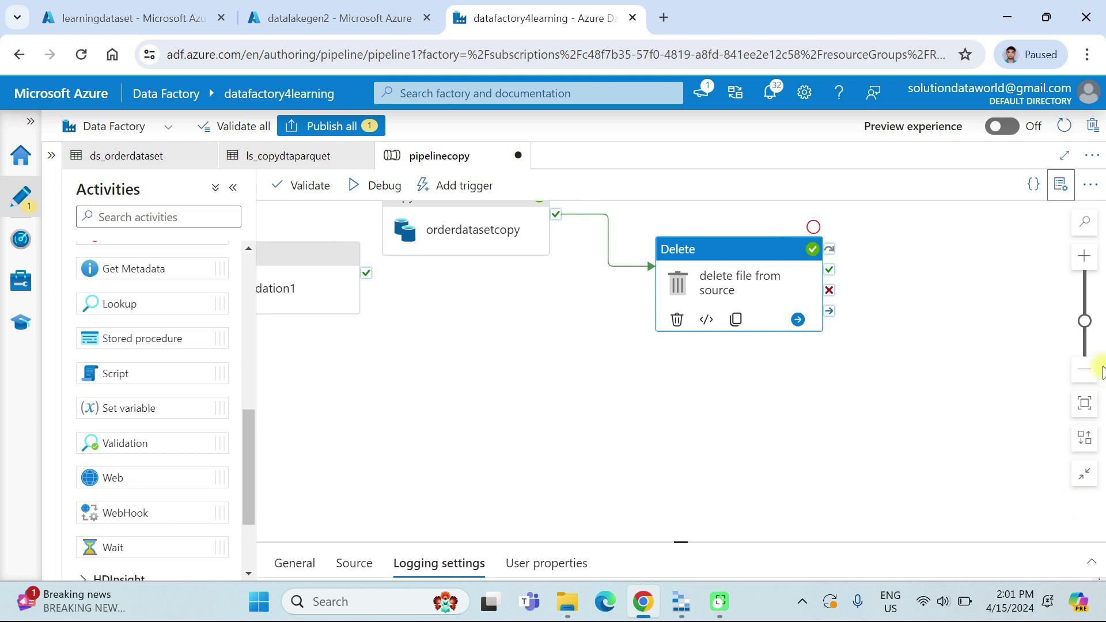
click(1083, 438)
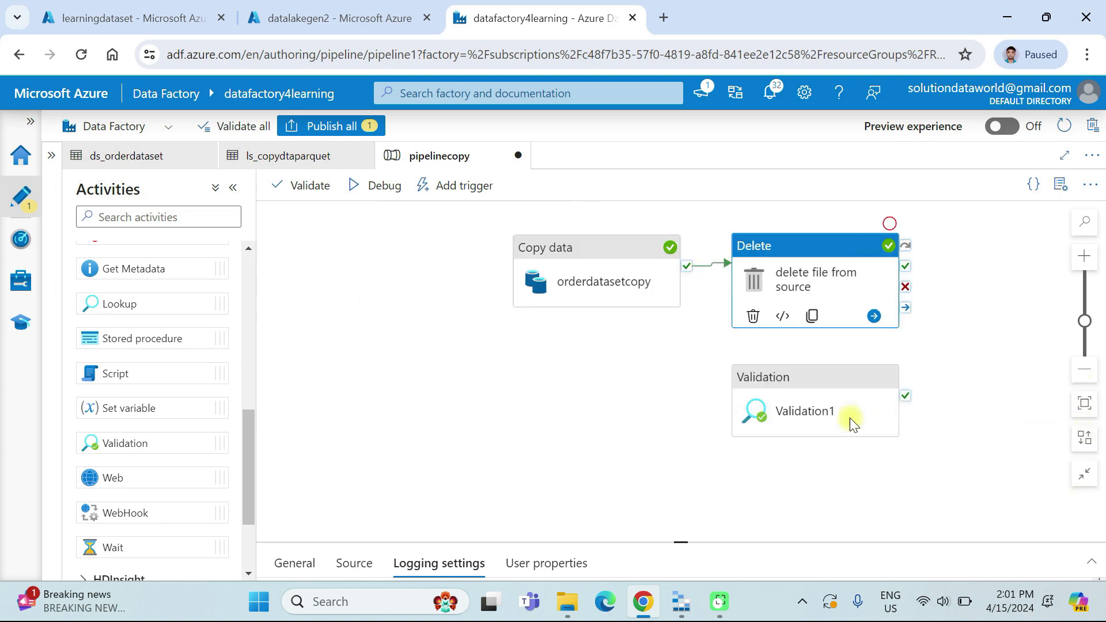
drag(760, 376, 326, 303)
drag(472, 321, 537, 280)
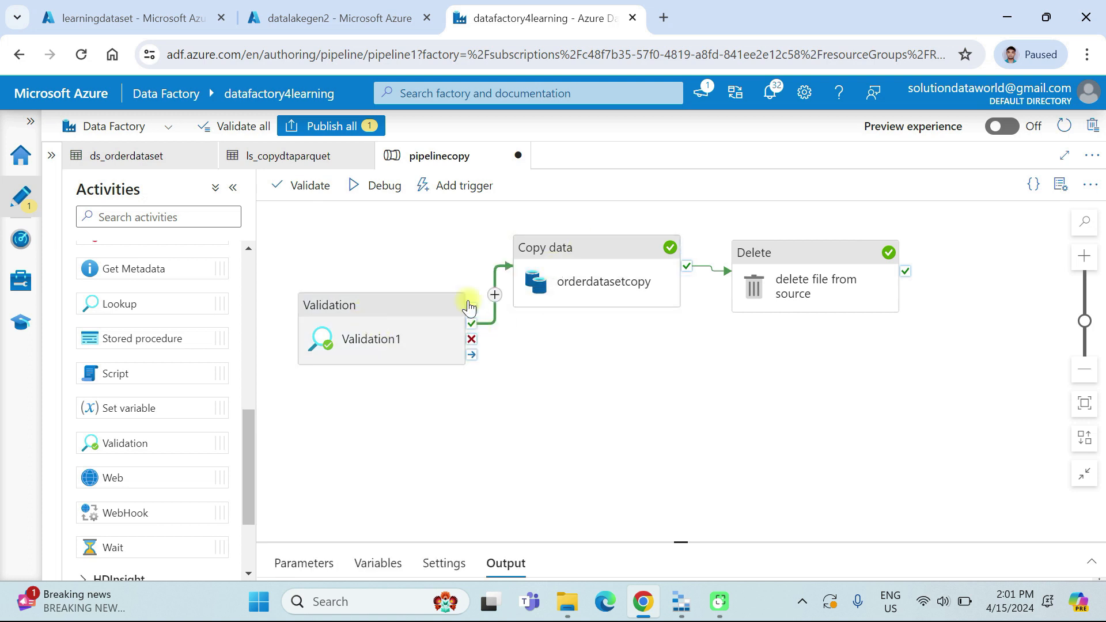
click(352, 314)
- Switch to the learningdataset container's browser tab, refresh it, and upload OrdersAzuredataset.csv to the container
click(148, 16)
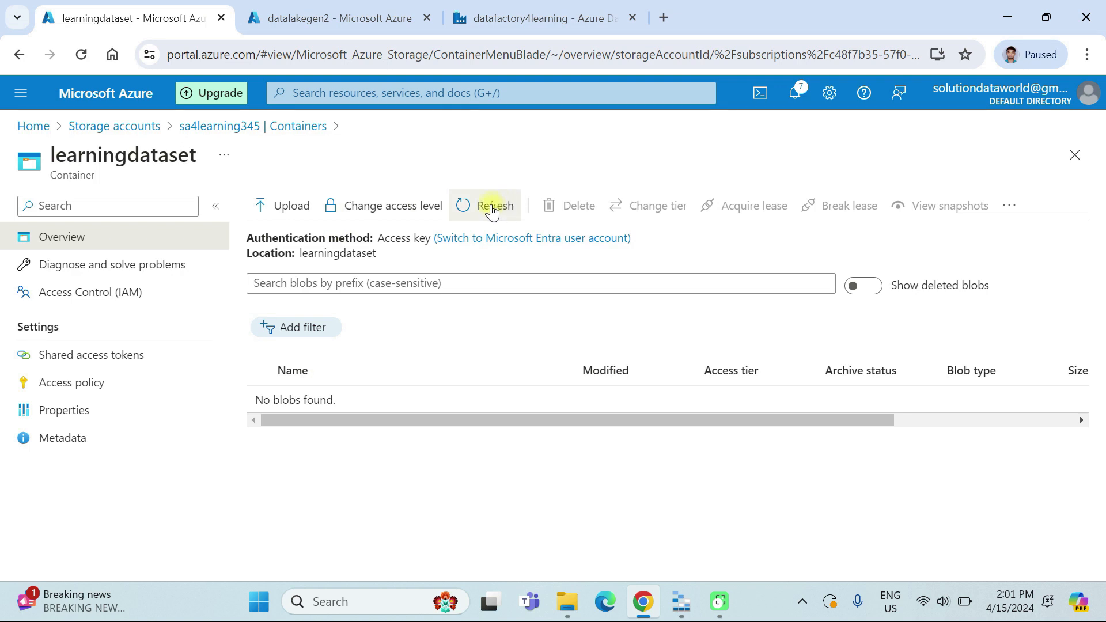
click(491, 211)
click(296, 207)
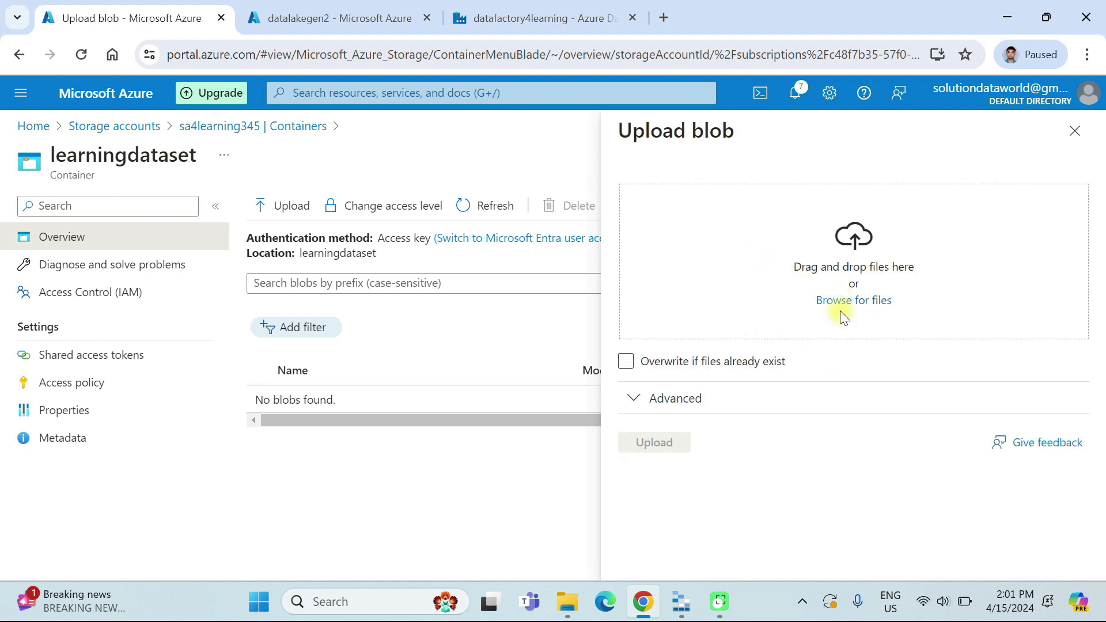
click(842, 309)
scroll(216, 273, down, 1)
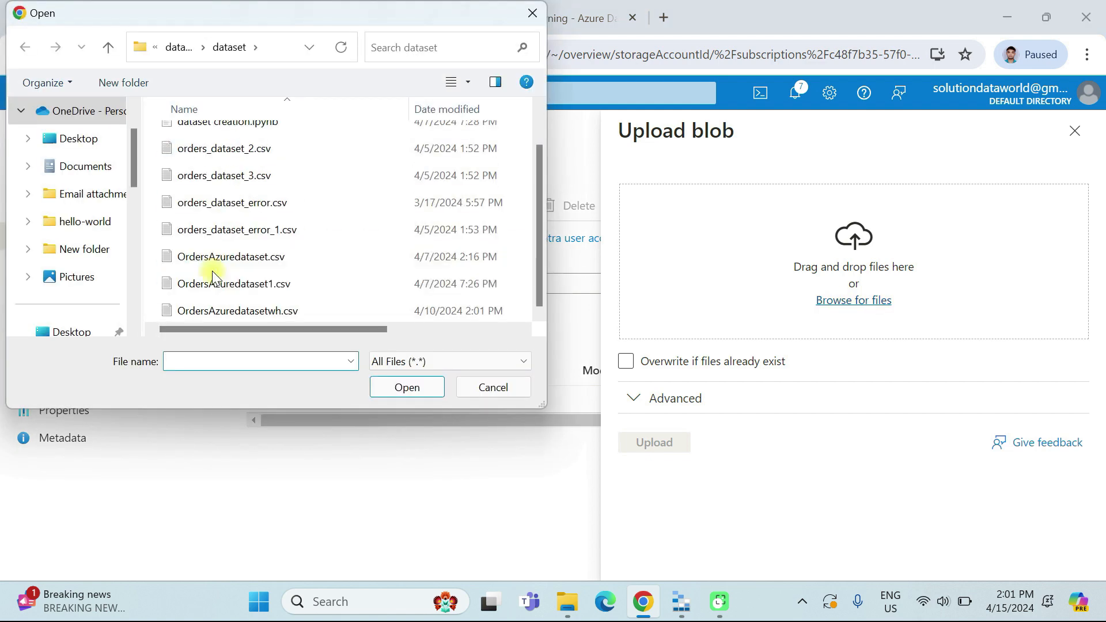
click(230, 257)
click(406, 387)
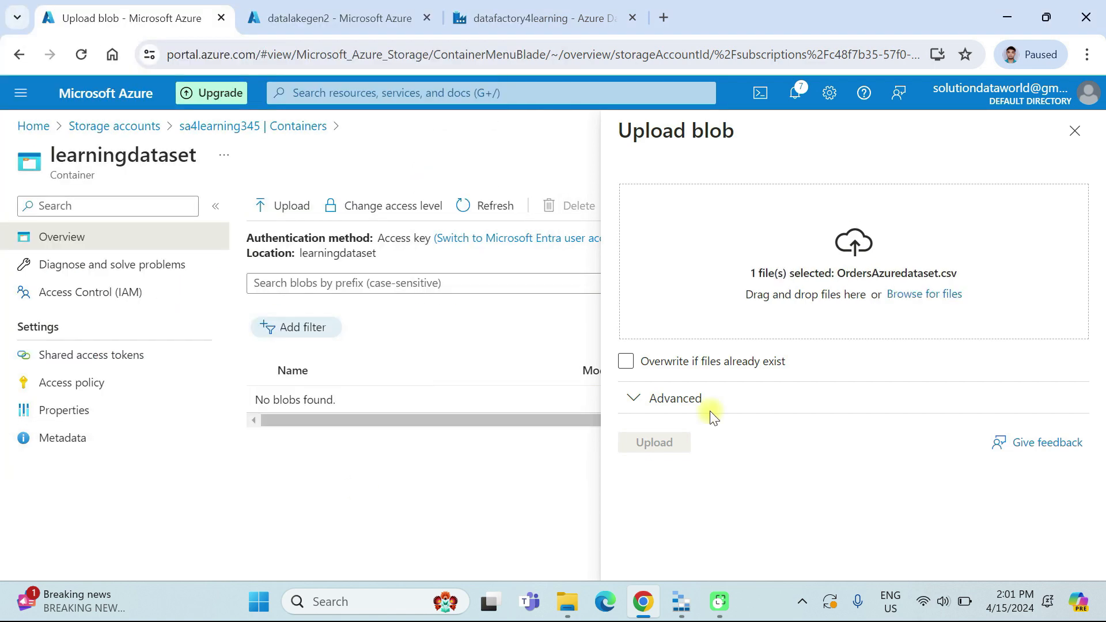
click(650, 443)
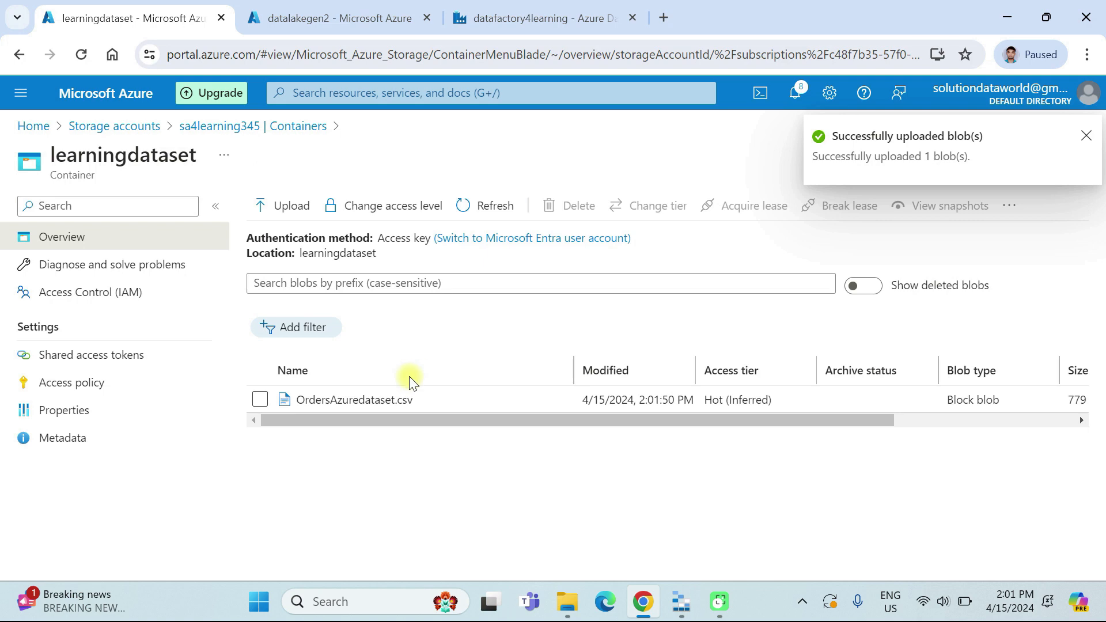
- Return to Data Factory and rename the Validation activity as file validation
click(499, 16)
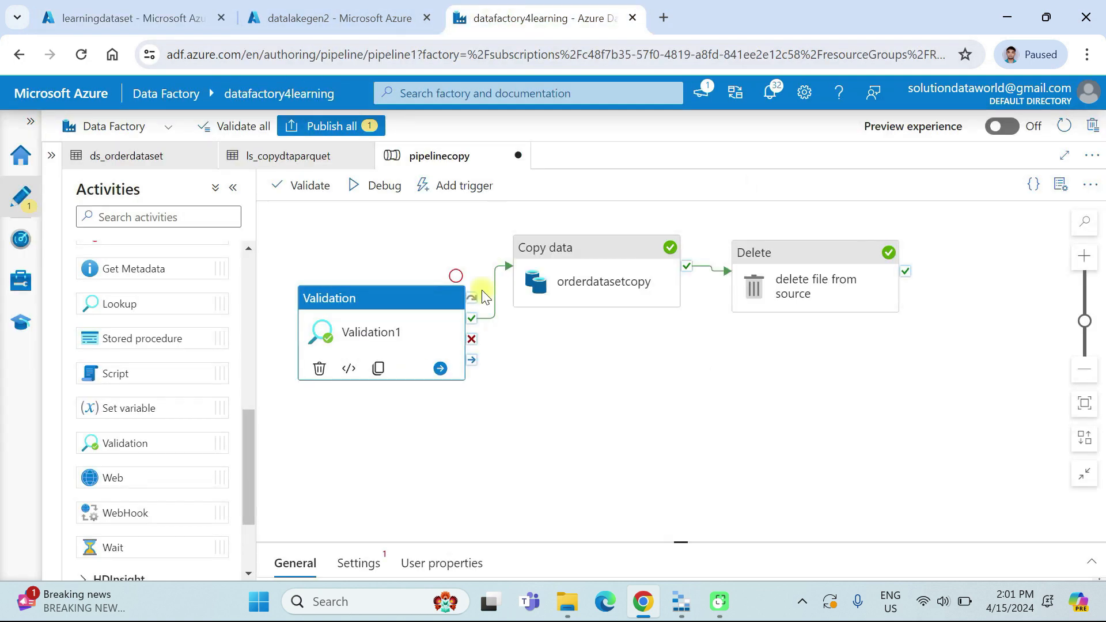
click(378, 322)
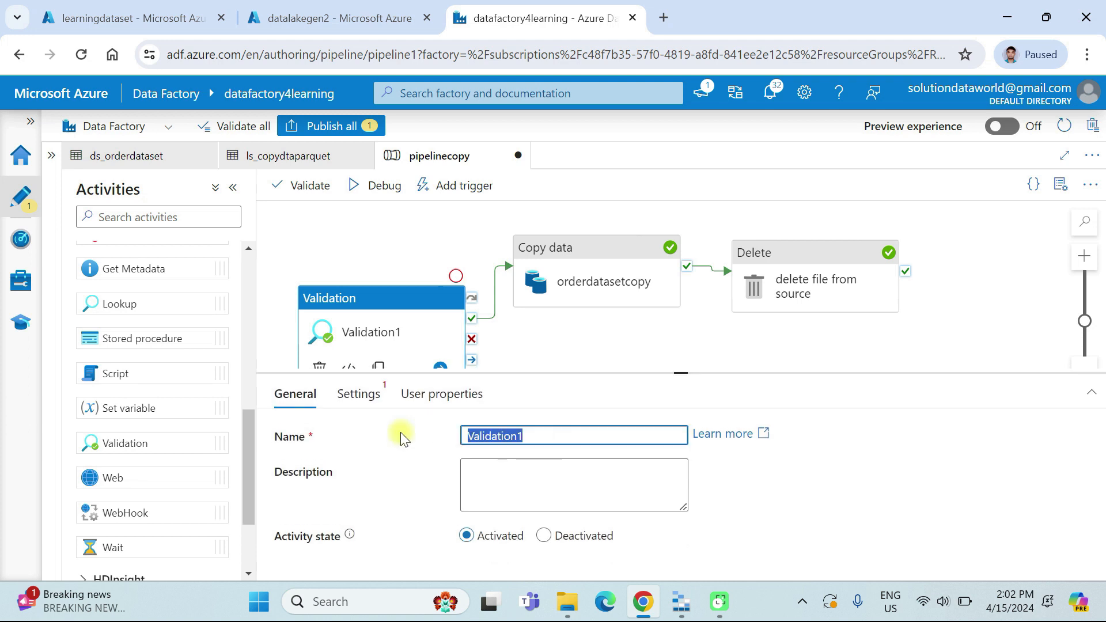
text(file va)
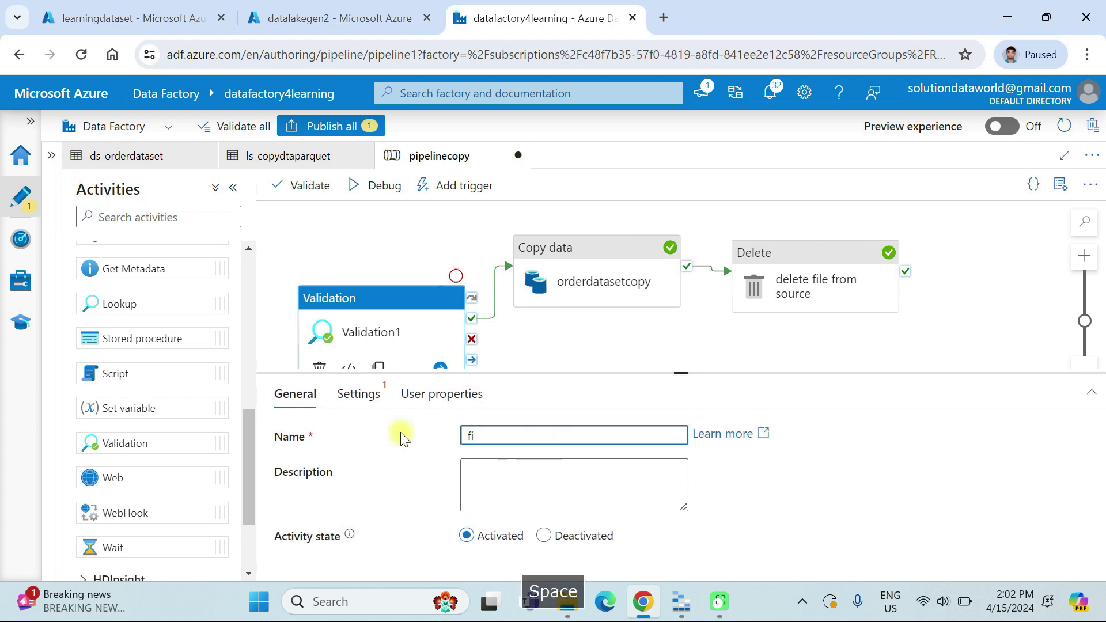
text(dation)
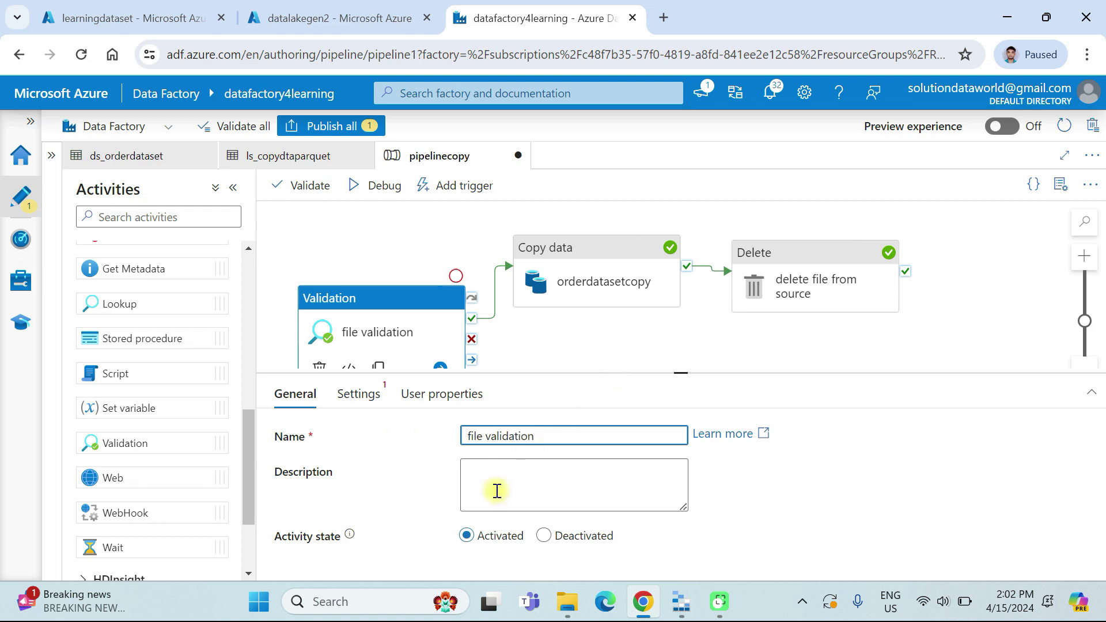
- Configure the Validation activity with dataset ds_orderdataset, a timeout of 0.00:00:30 and a minimum size of 10
click(355, 397)
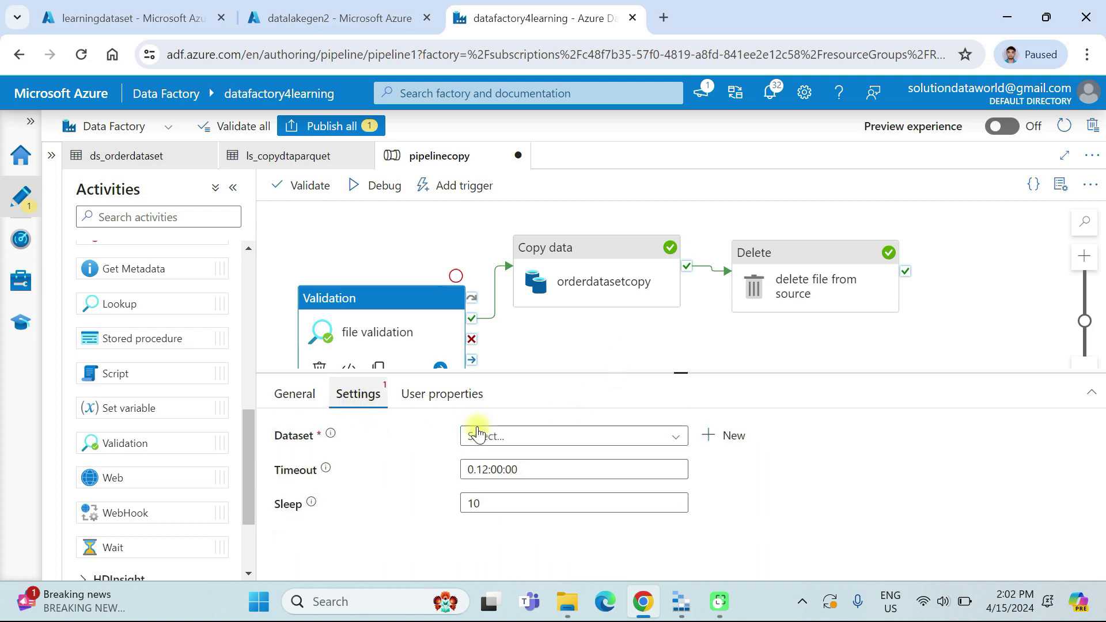
click(509, 437)
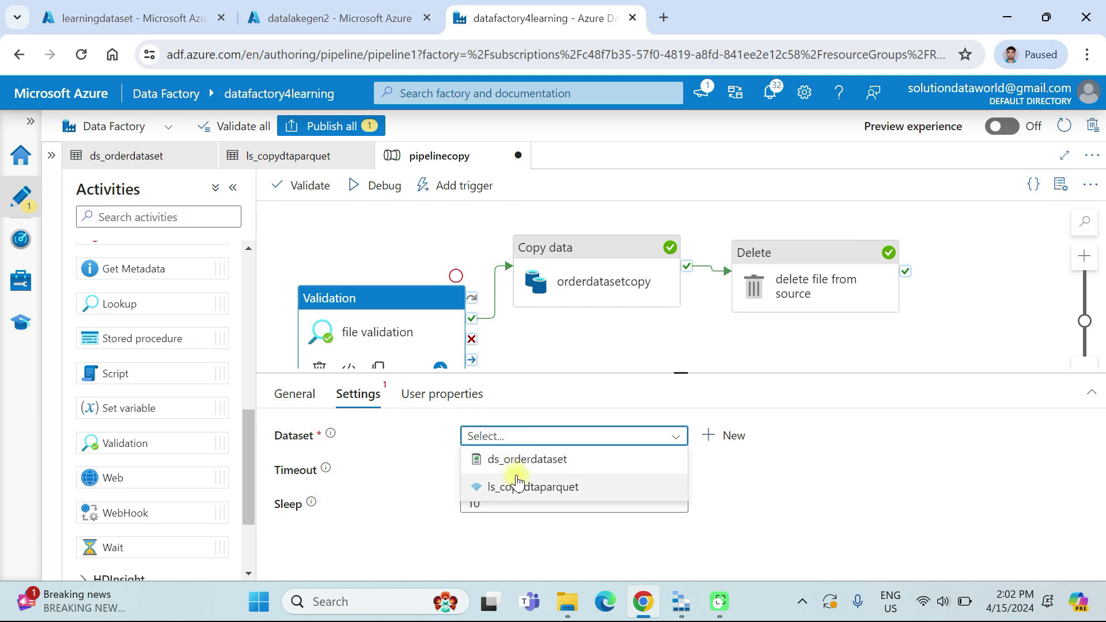
click(510, 459)
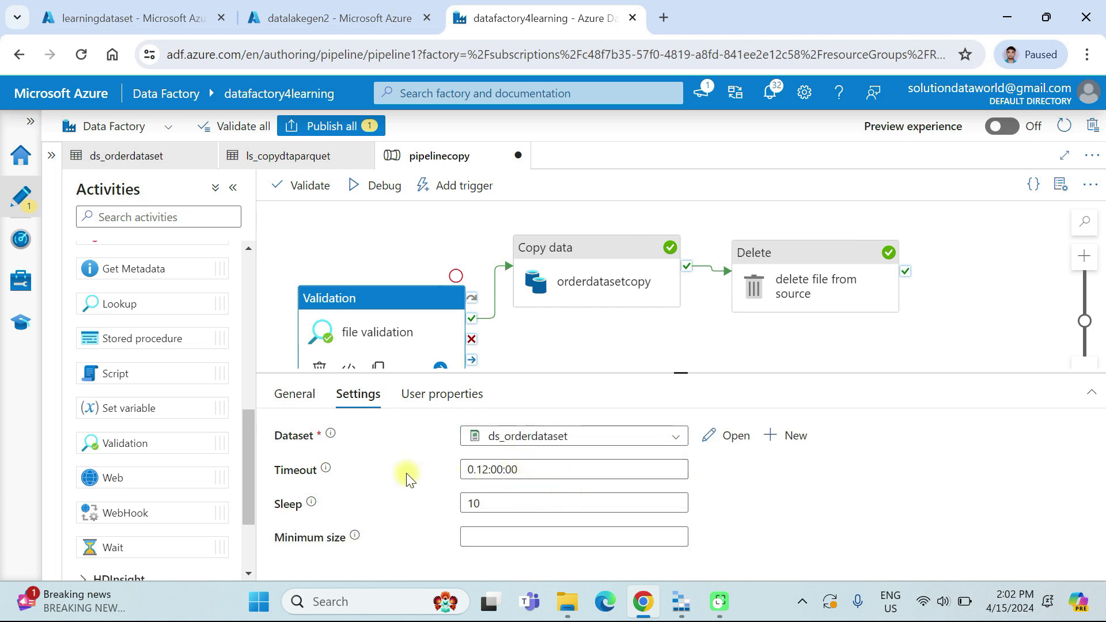
click(489, 468)
key(BackSpace)
key(BackSpace)
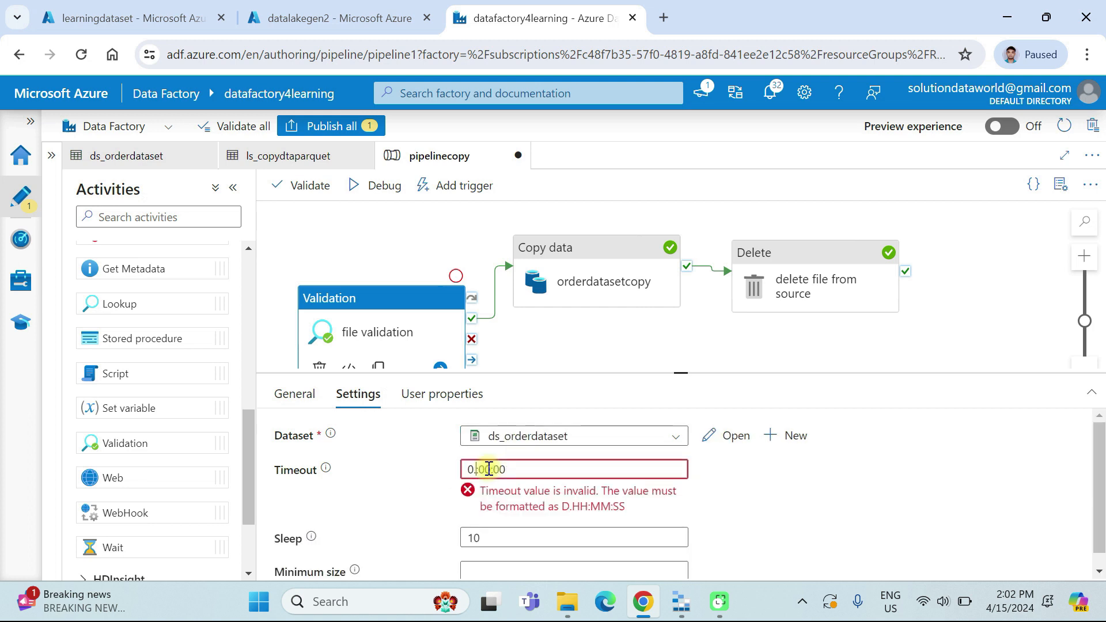
text(00)
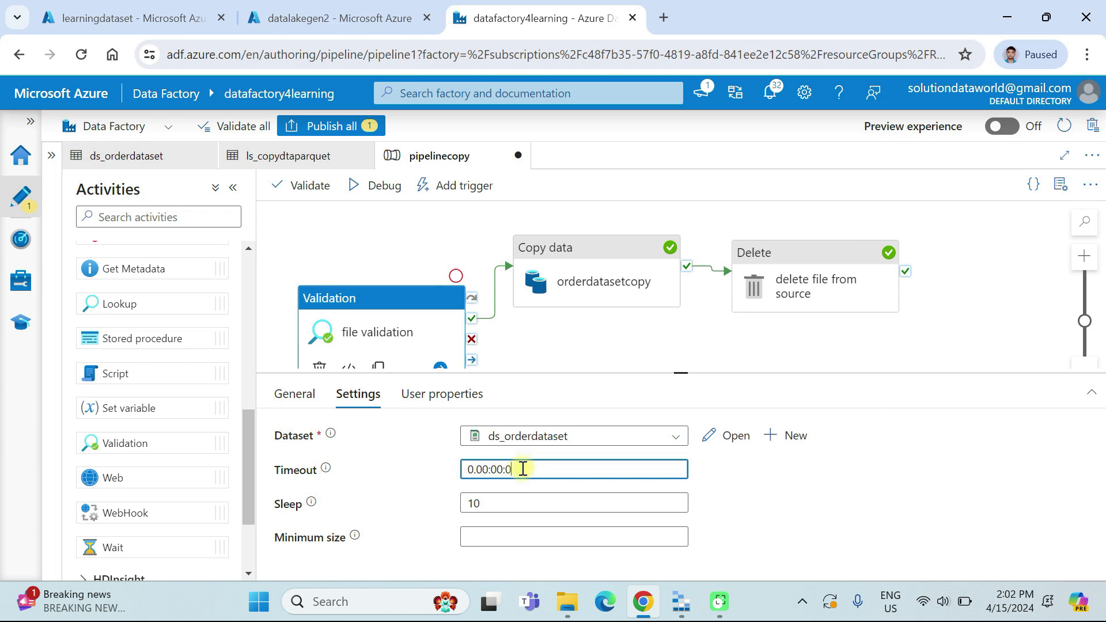
key(BackSpace)
text(30)
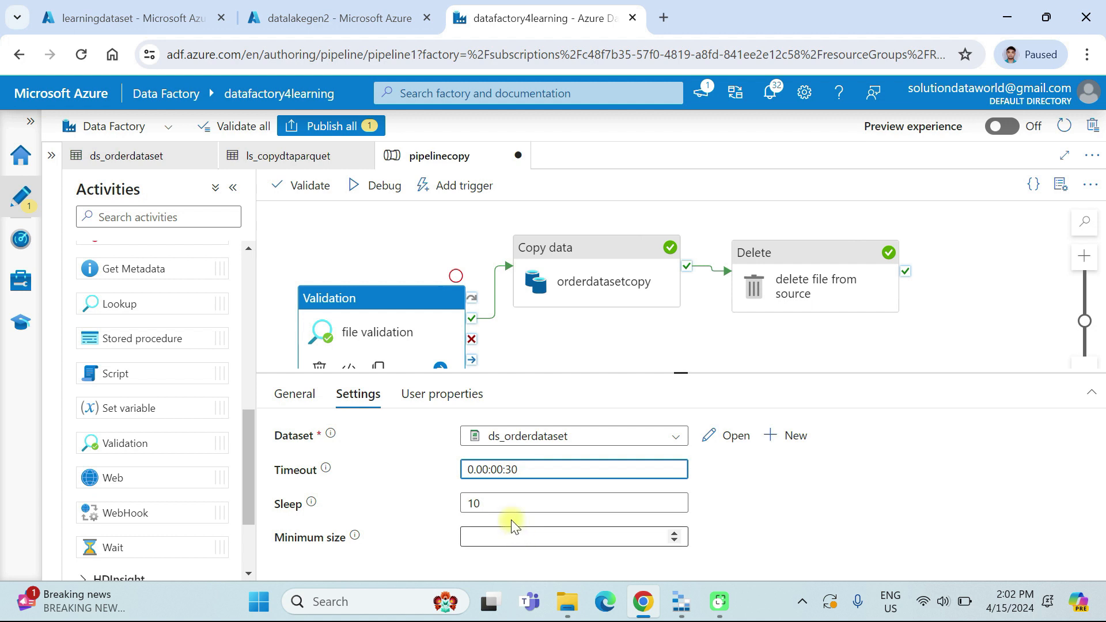
click(507, 536)
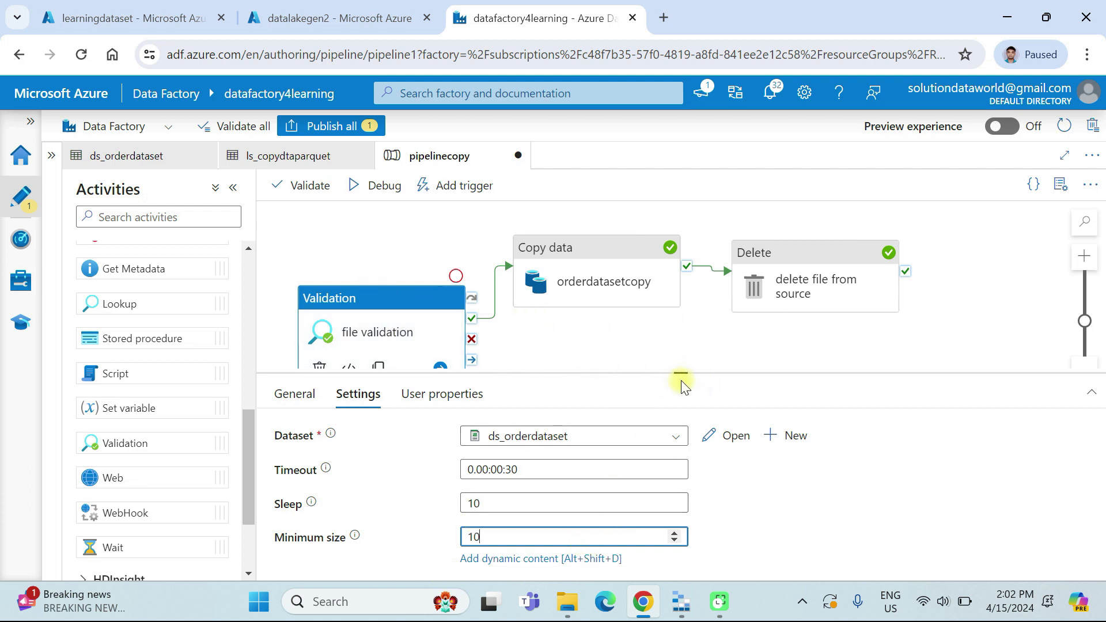
- Start a debug run of pipelinecopy and refresh its activity statuses in the enlarged output area
click(456, 395)
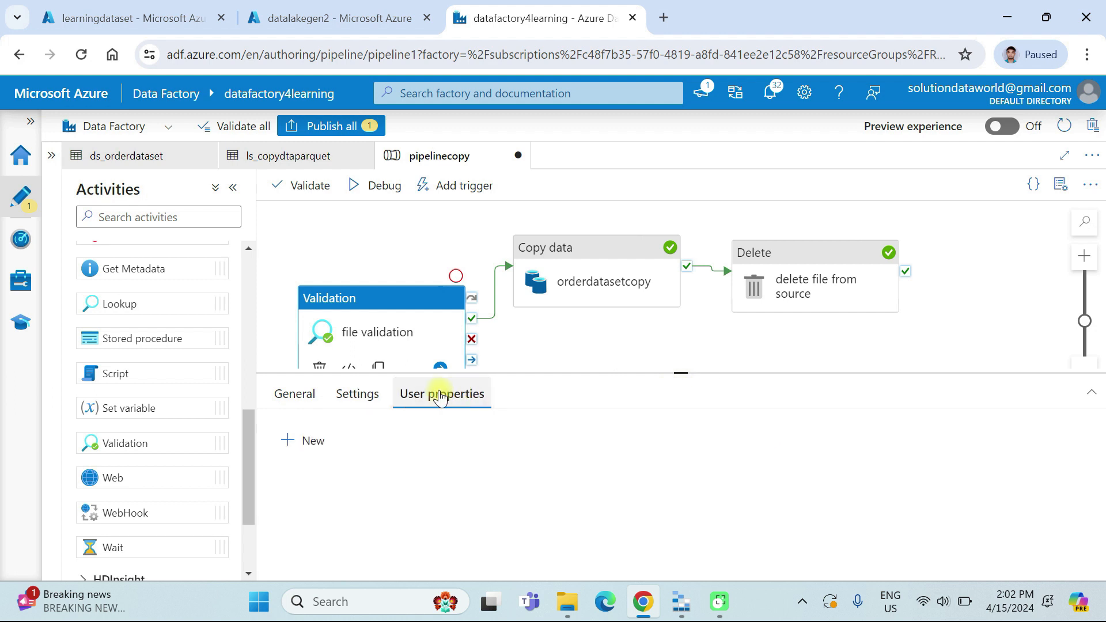
click(551, 350)
drag(681, 371, 674, 490)
click(384, 187)
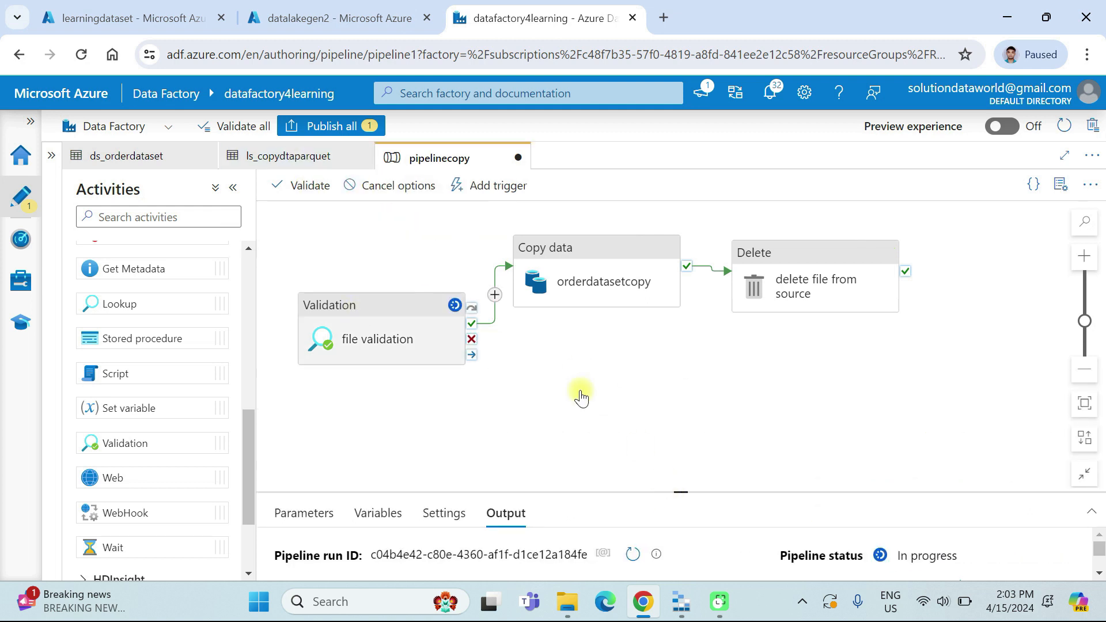
drag(683, 495, 671, 323)
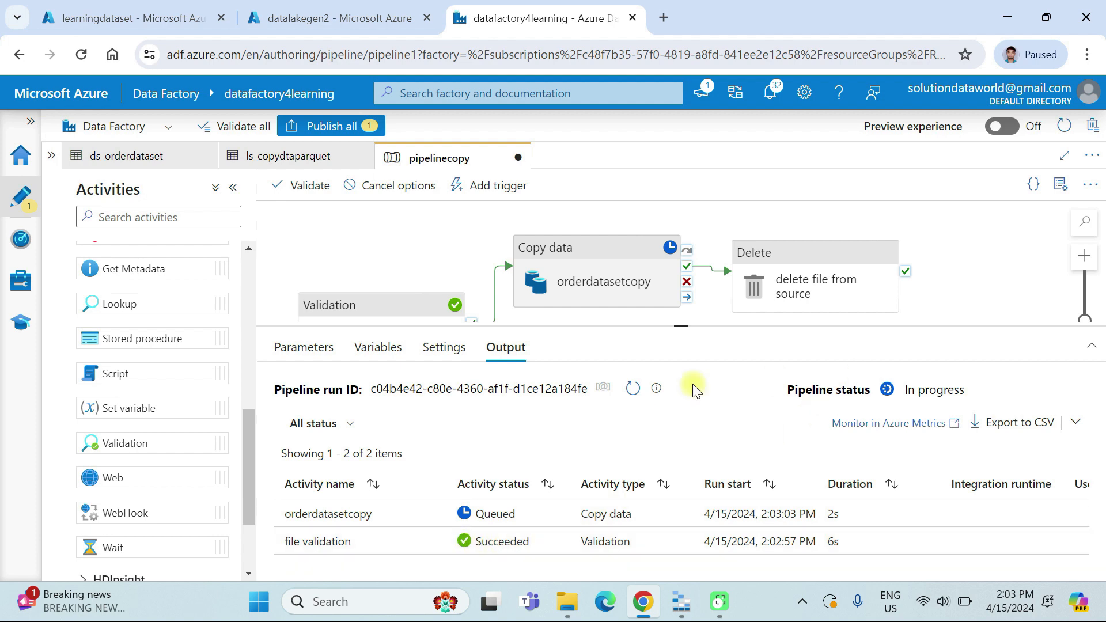
click(632, 389)
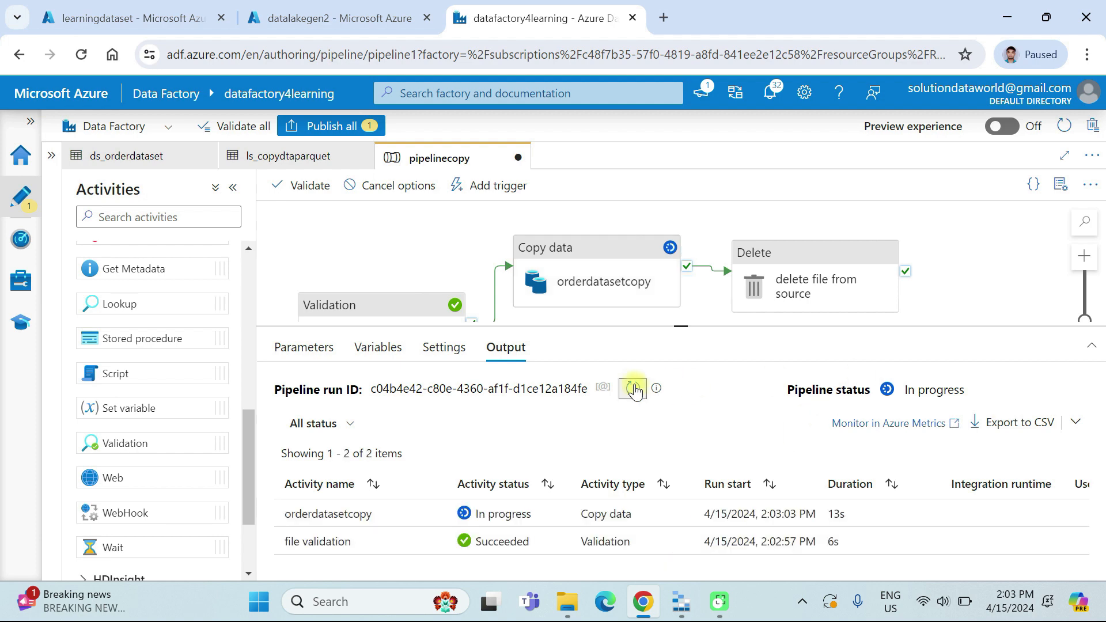
click(633, 389)
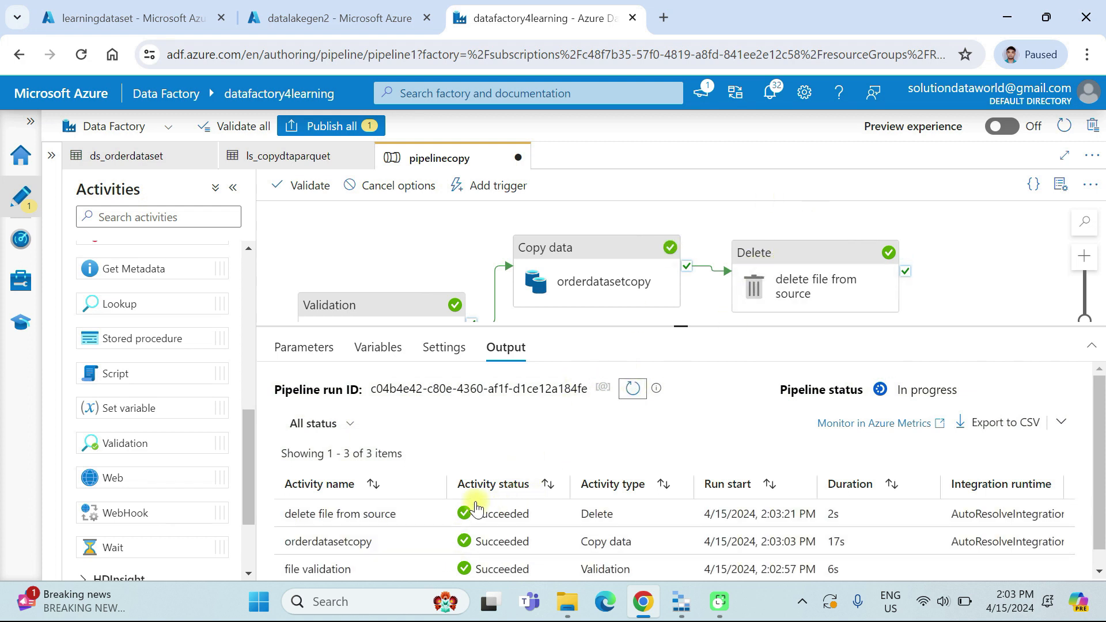
- Refresh the learningdataset container to check whether the uploaded CSV remains, and switch back to Data Factory
click(151, 17)
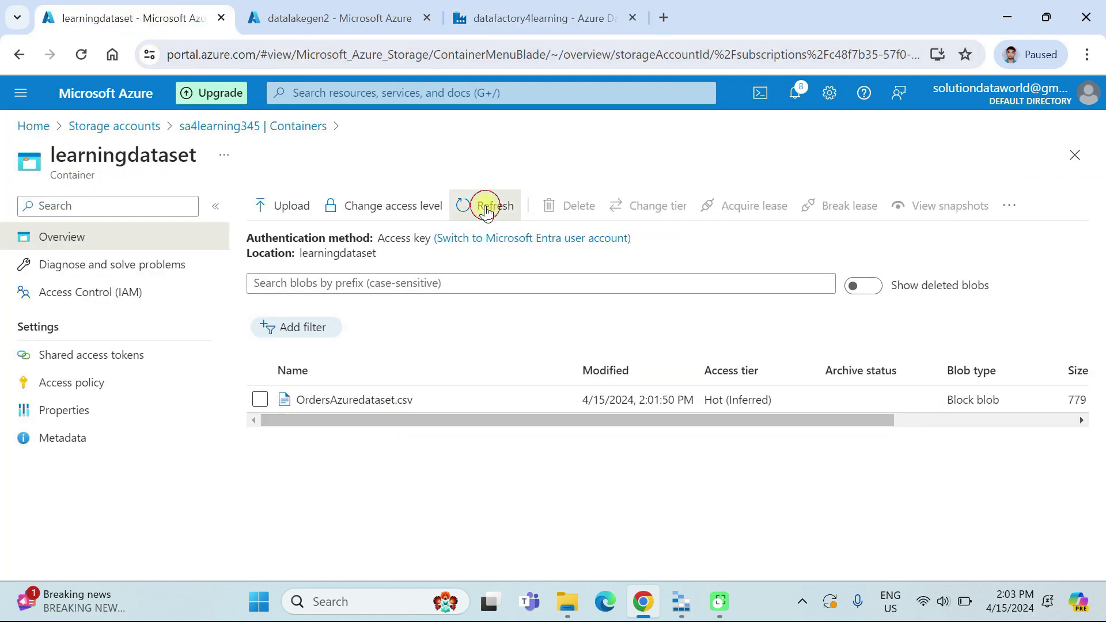
click(485, 207)
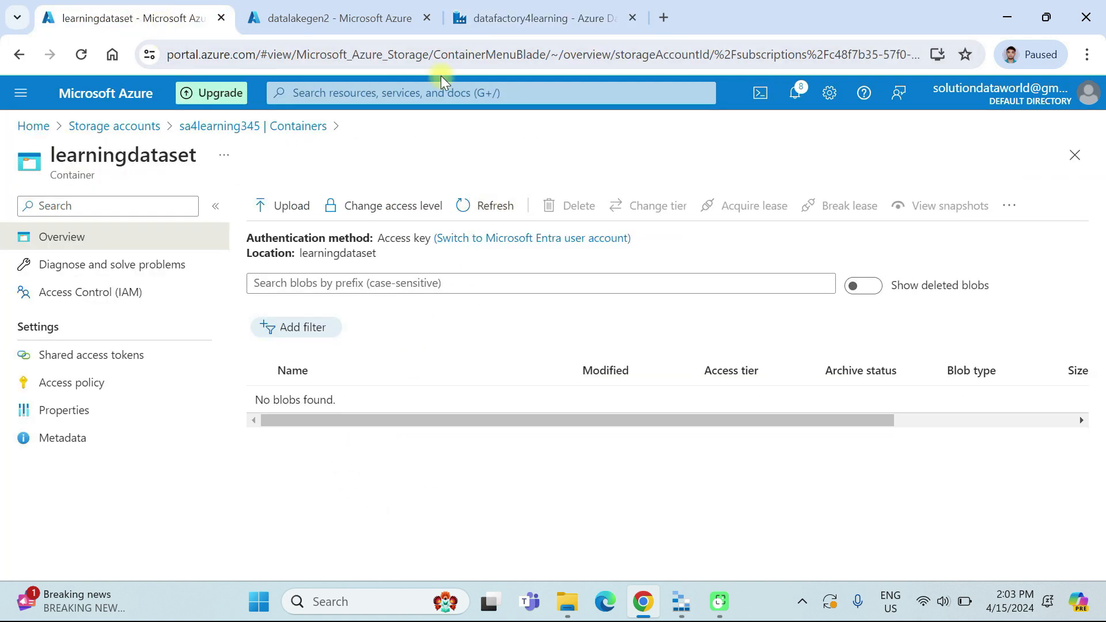
click(545, 18)
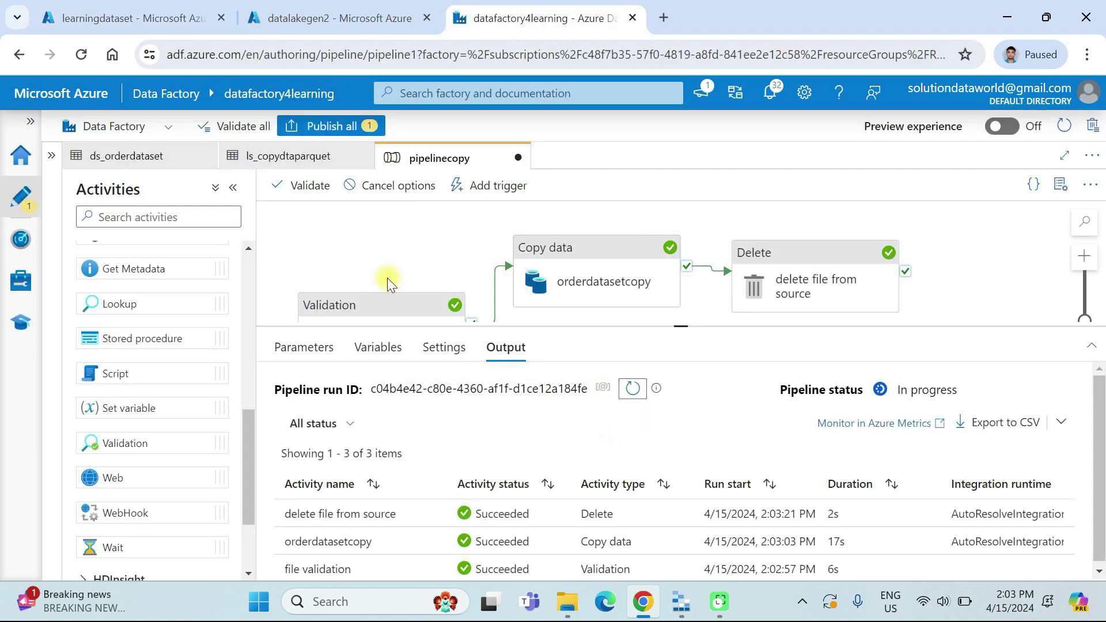
- Line up the file validation activity with Copy data and enlarge the canvas area
click(379, 243)
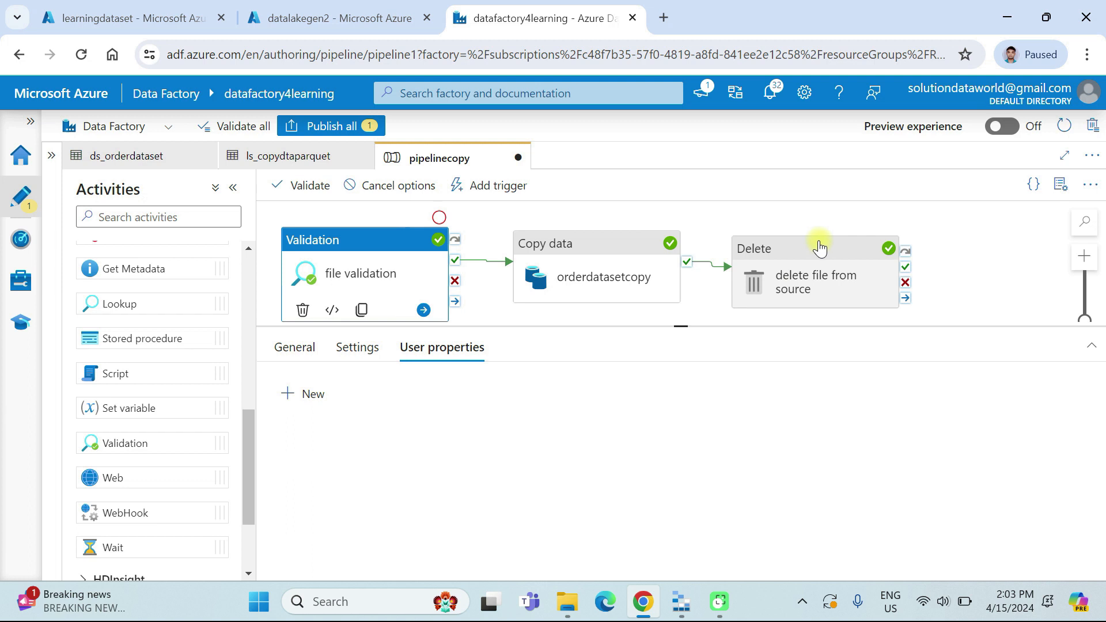
drag(679, 326, 673, 484)
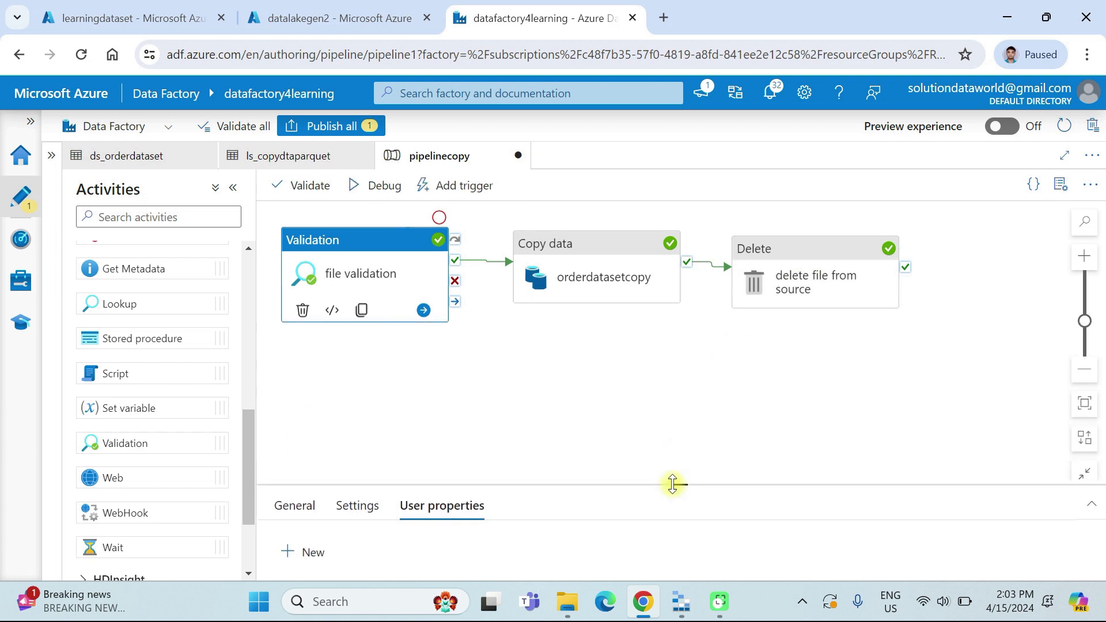